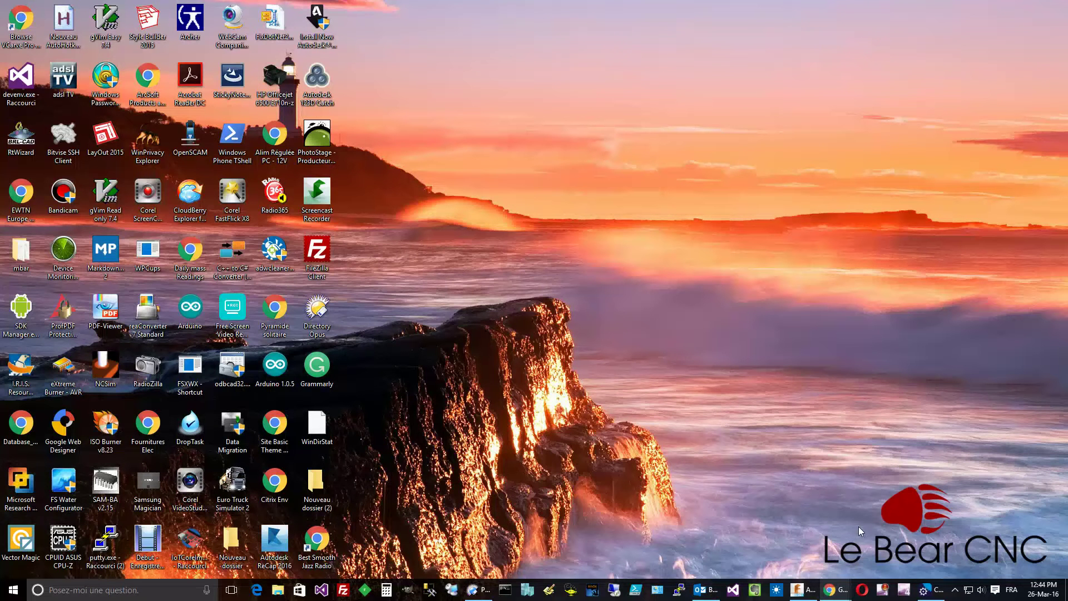
Switch to the Chrome window with the "Tutoriel Fusion 360 en Français" YouTube playlist and look through its module videos
{"action": "mouse_move", "coordinate": [834, 589]}
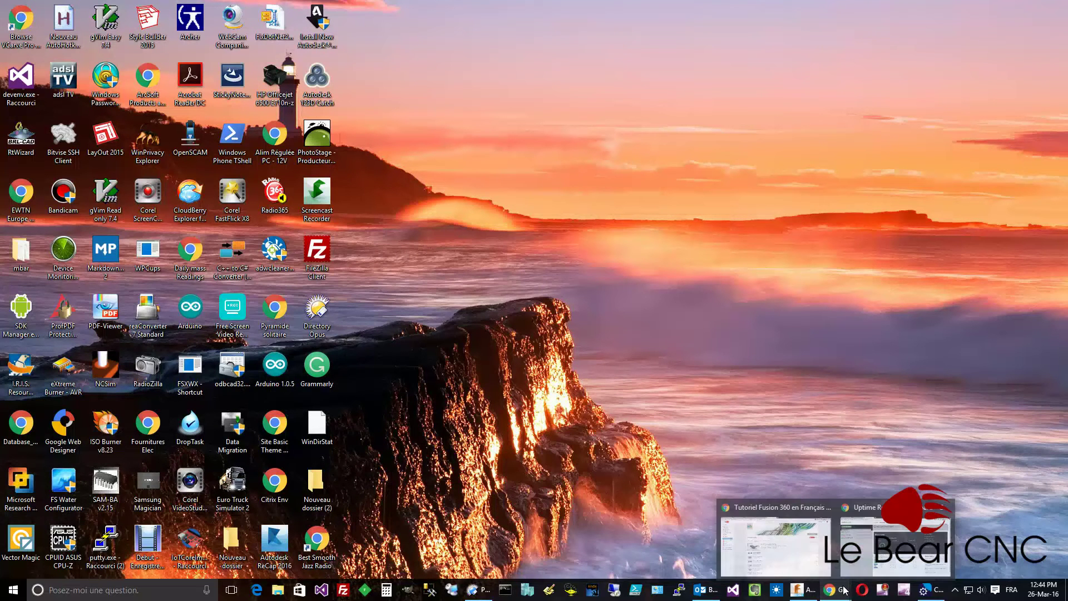
{"action": "left_click", "coordinate": [801, 567]}
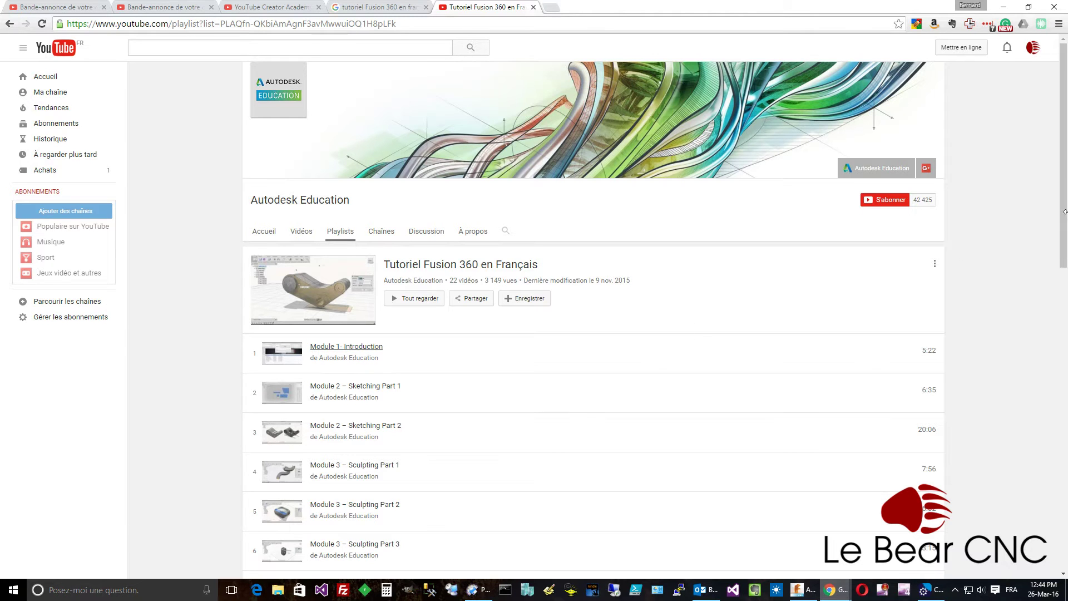
{"action": "left_click_drag", "start_coordinate": [1064, 214], "coordinate": [1063, 518]}
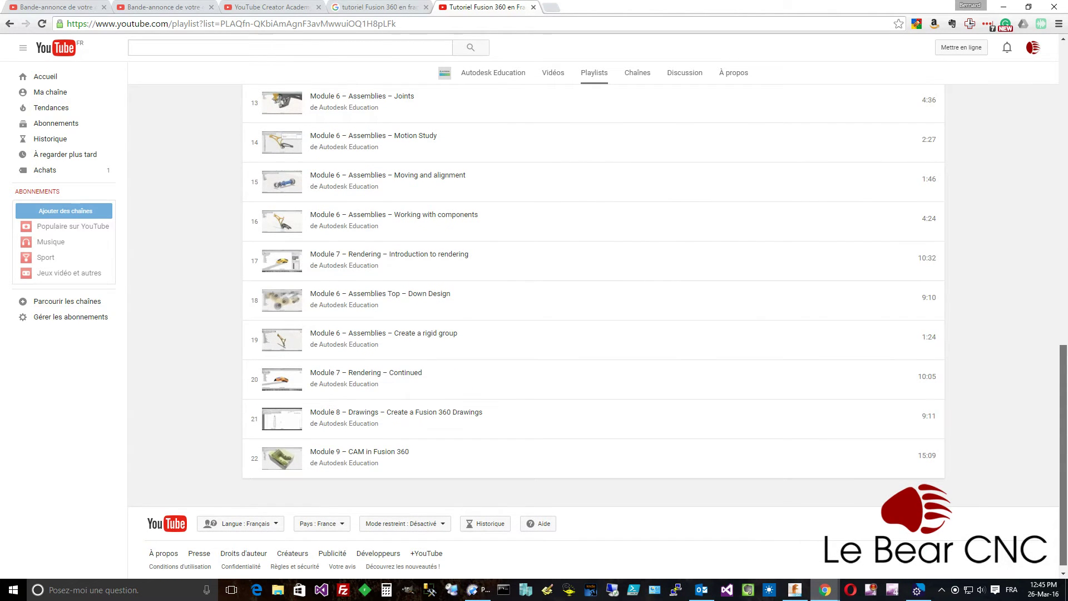
{"action": "scroll", "coordinate": [593, 343], "scroll_direction": "up", "scroll_amount": 9}
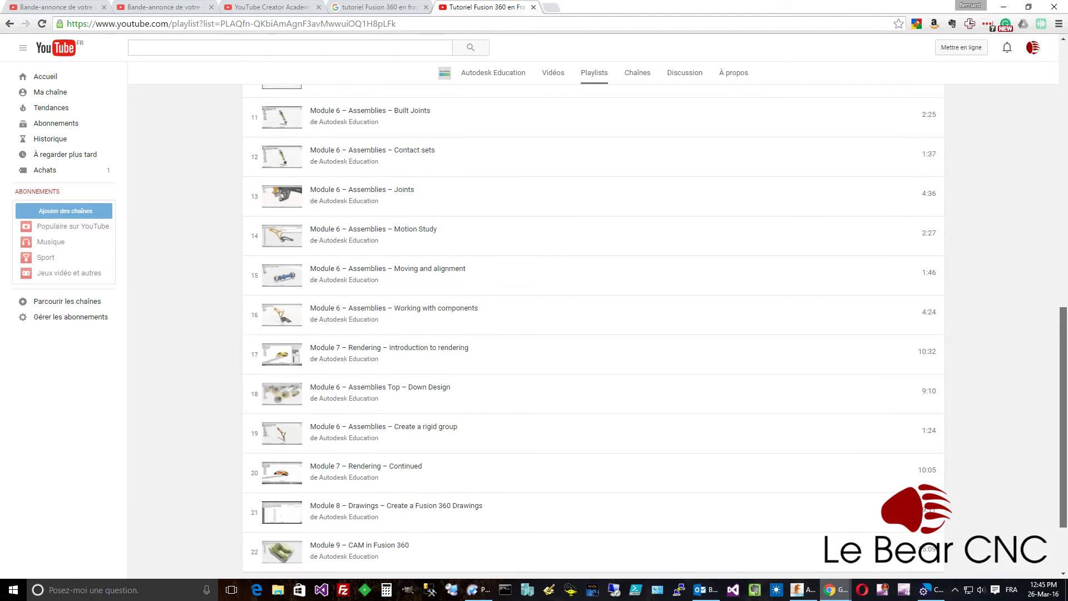
{"action": "left_click_drag", "start_coordinate": [1062, 247], "coordinate": [1059, 152]}
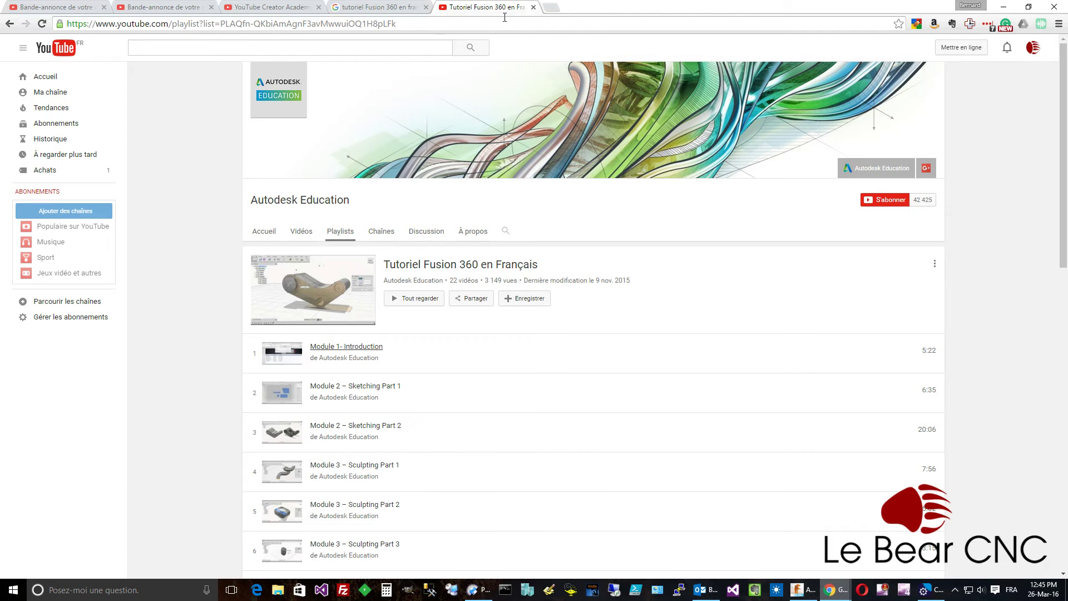
Search the web for "fusion 360" in a new browser tab
{"action": "left_click", "coordinate": [551, 7]}
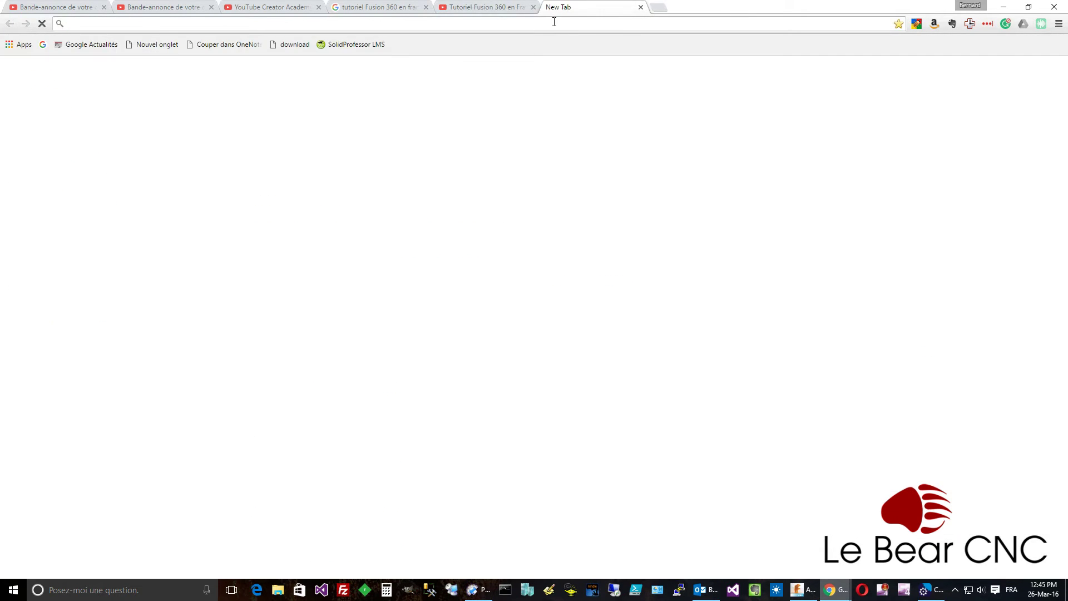
{"action": "type", "text": "fus"}
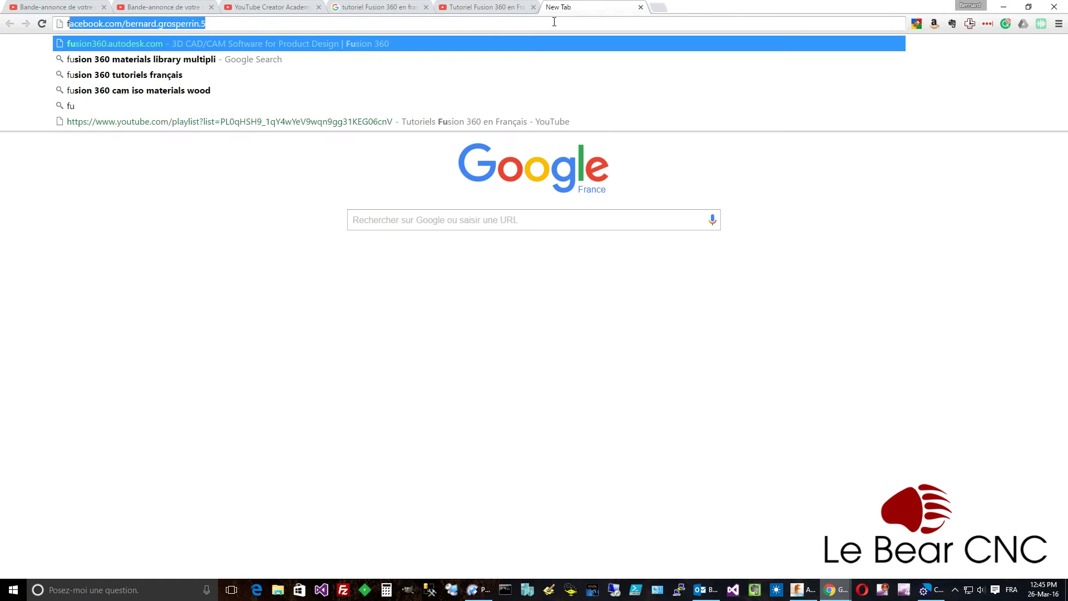
{"action": "type", "text": "ion "}
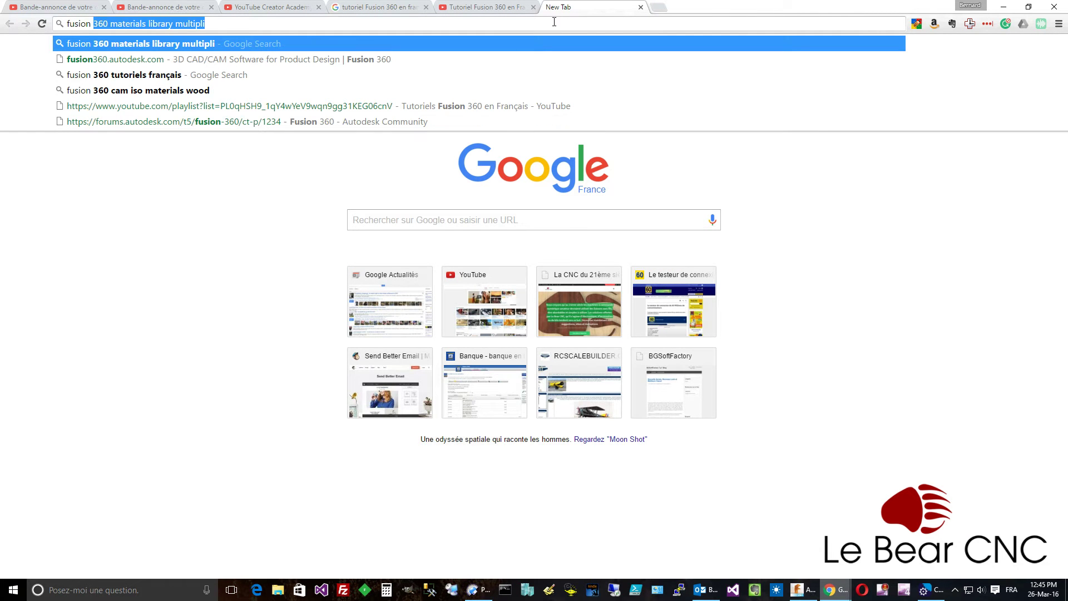
{"action": "type", "text": "360"}
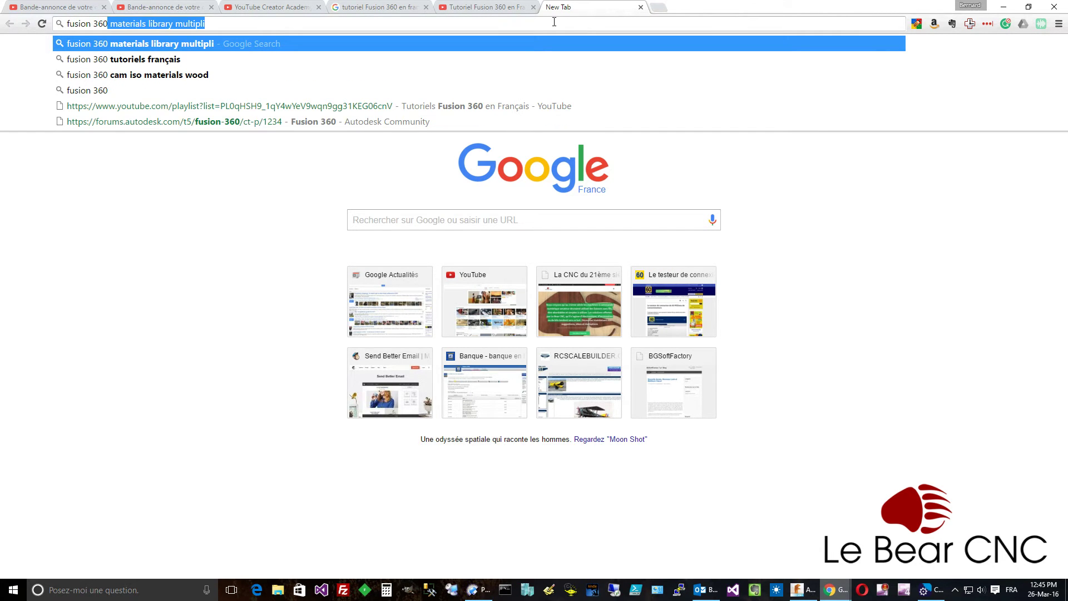
{"action": "key", "text": "Delete"}
{"action": "key", "text": "Return"}
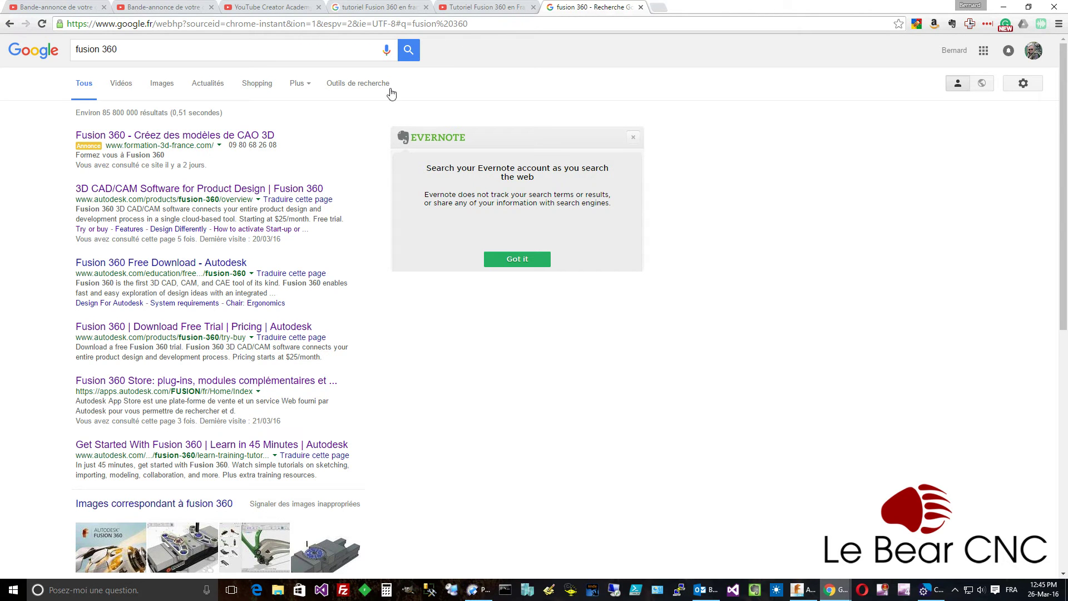
Open Autodesk's Fusion 360 product page from the search results and go to its Try or Buy page
{"action": "left_click", "coordinate": [186, 191]}
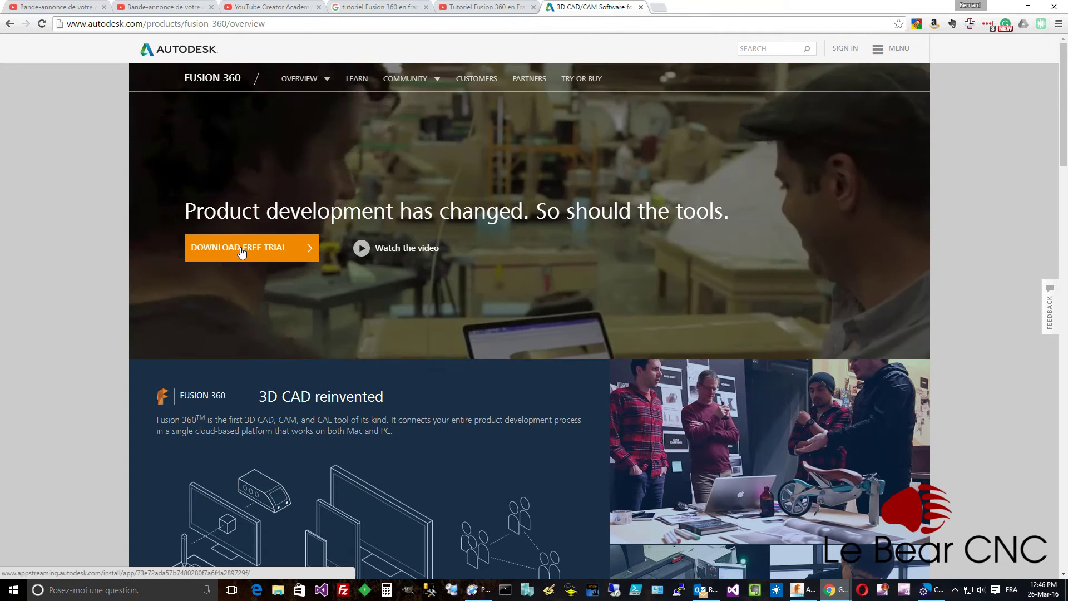
{"action": "left_click", "coordinate": [241, 252]}
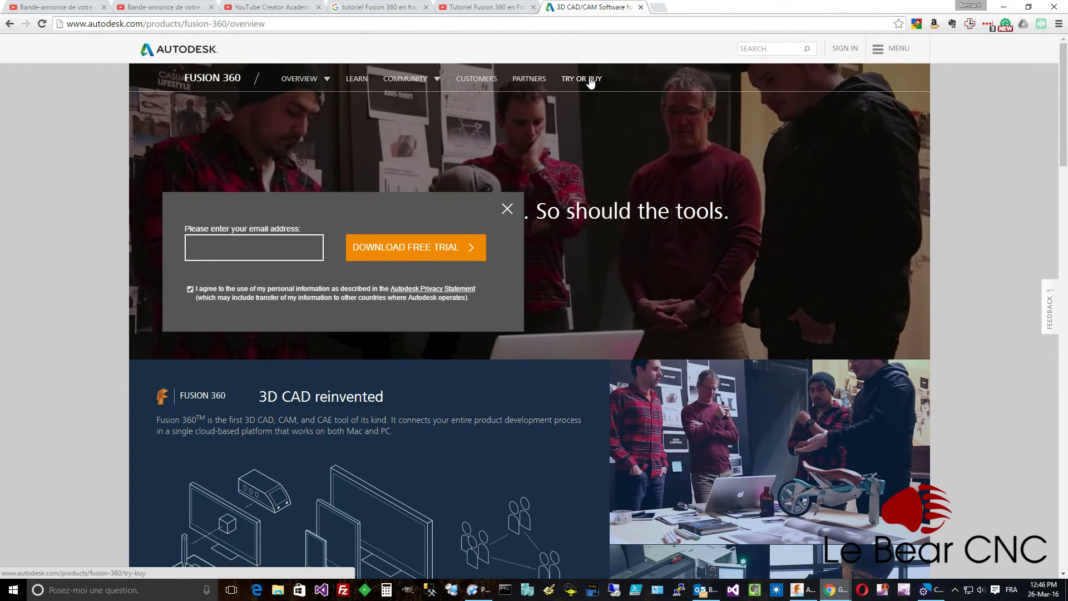
{"action": "left_click", "coordinate": [589, 79]}
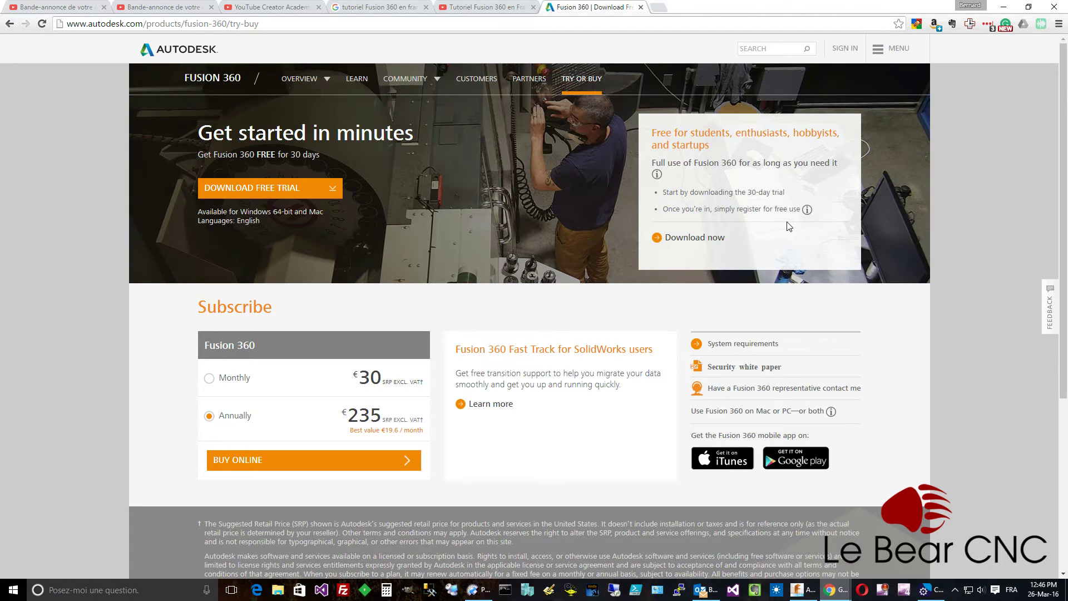
Open the article on activating start-up or educational licensing for Fusion 360 and read through its instructions
{"action": "mouse_move", "coordinate": [807, 214]}
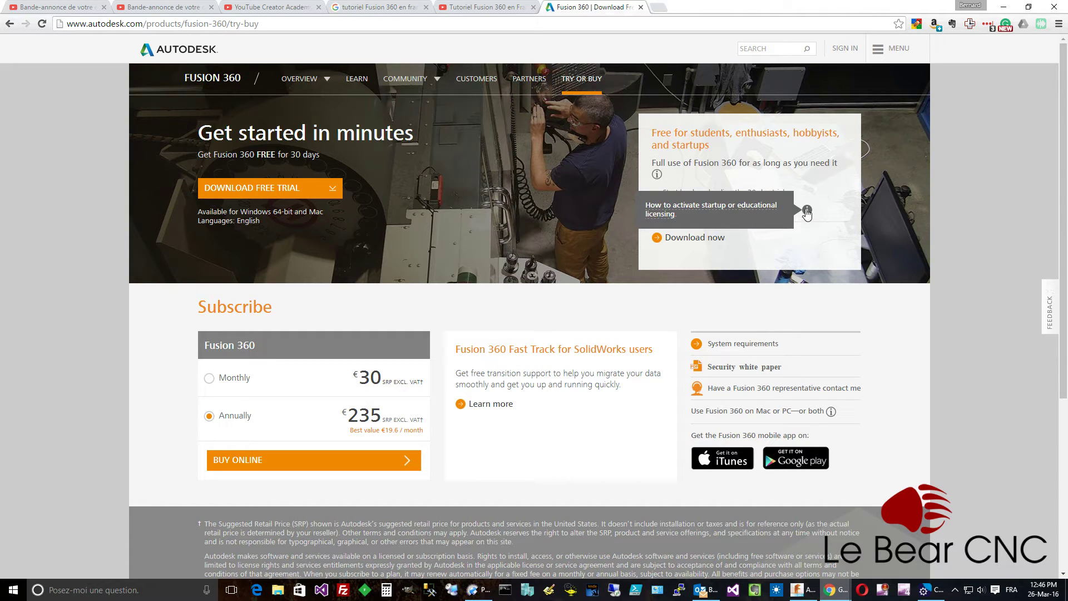
{"action": "left_click", "coordinate": [760, 209]}
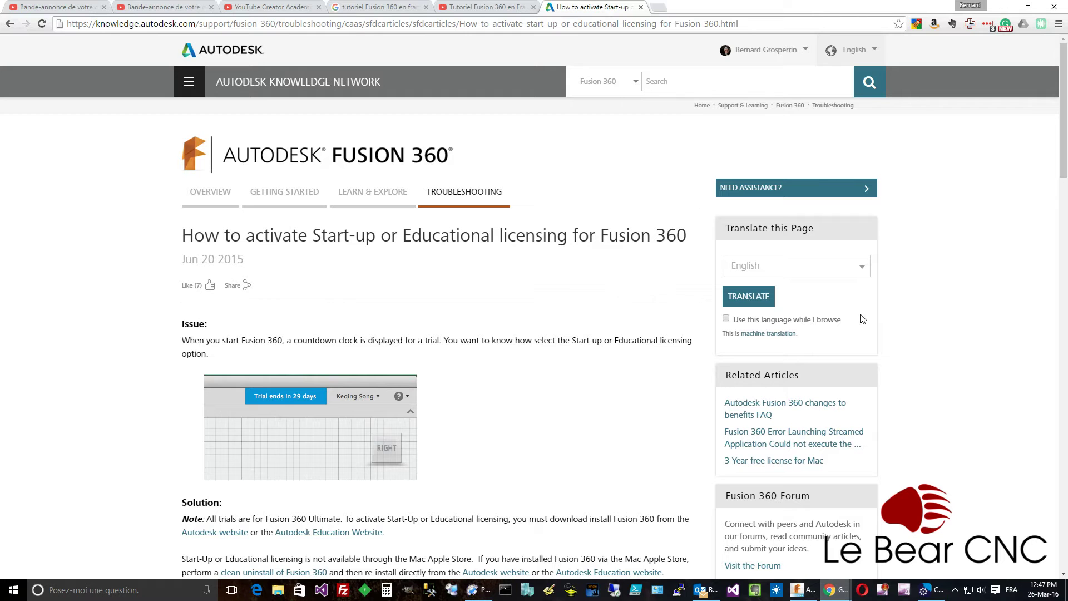
{"action": "left_click_drag", "start_coordinate": [1060, 133], "coordinate": [1049, 210]}
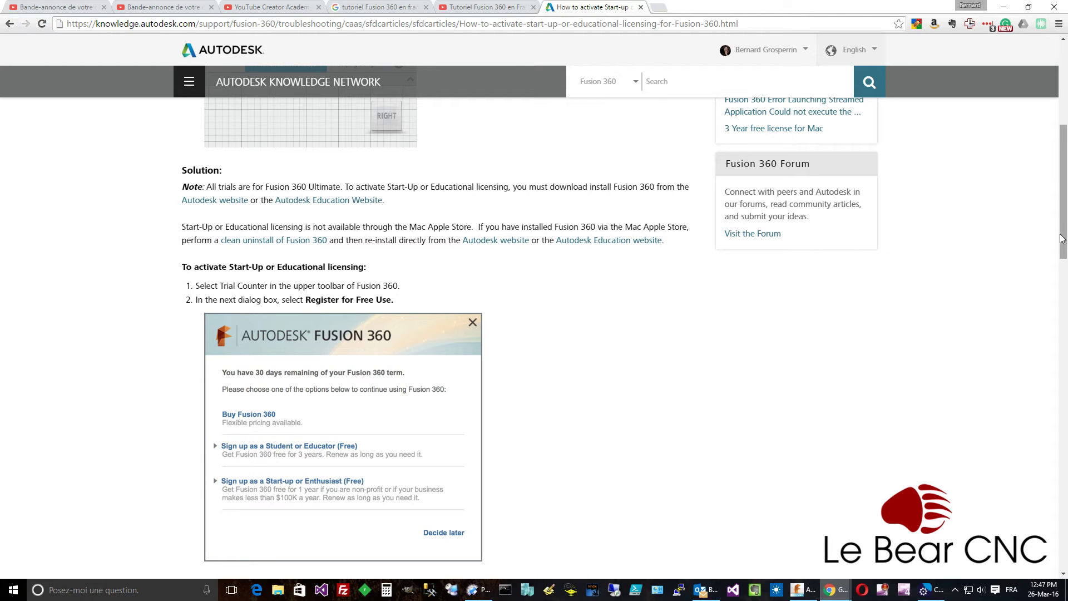
{"action": "left_click_drag", "start_coordinate": [1063, 240], "coordinate": [1053, 294]}
{"action": "scroll", "coordinate": [650, 158], "scroll_direction": "up", "scroll_amount": 8}
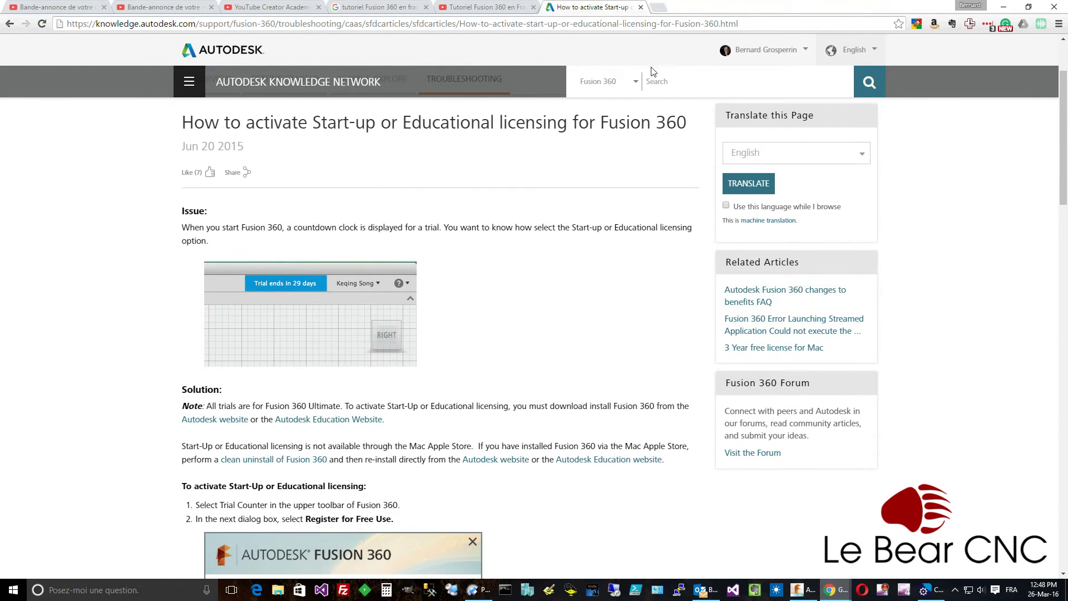
Close the licensing article and switch from the browser to Autodesk Fusion 360
{"action": "left_click", "coordinate": [641, 8]}
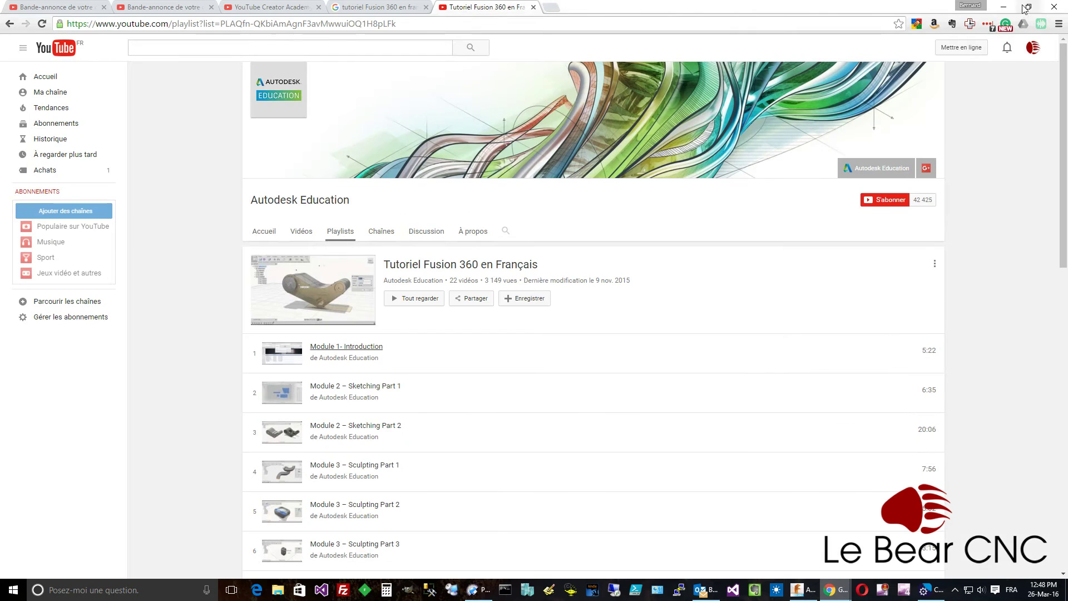
{"action": "left_click", "coordinate": [1005, 7]}
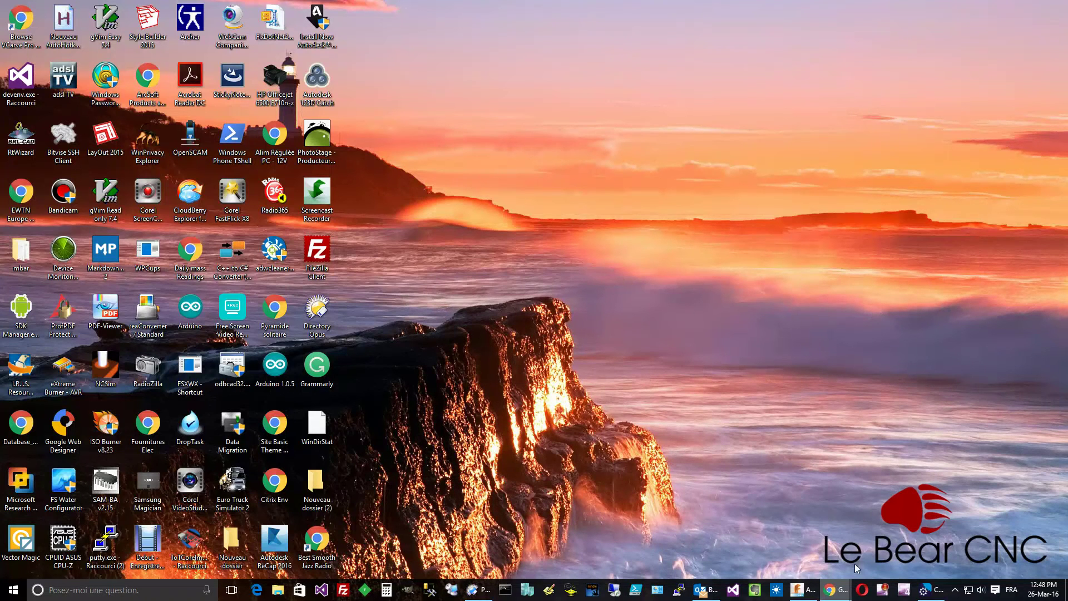
{"action": "left_click", "coordinate": [801, 590]}
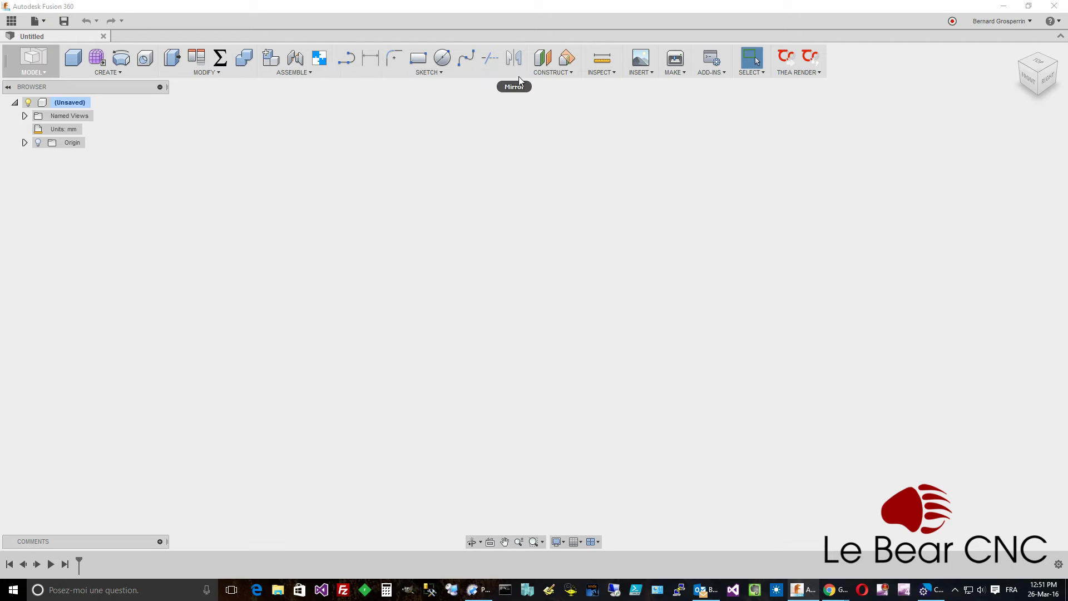
Add the Conic curve command to the Sketch group of the Model toolbar
{"action": "right_click", "coordinate": [516, 60]}
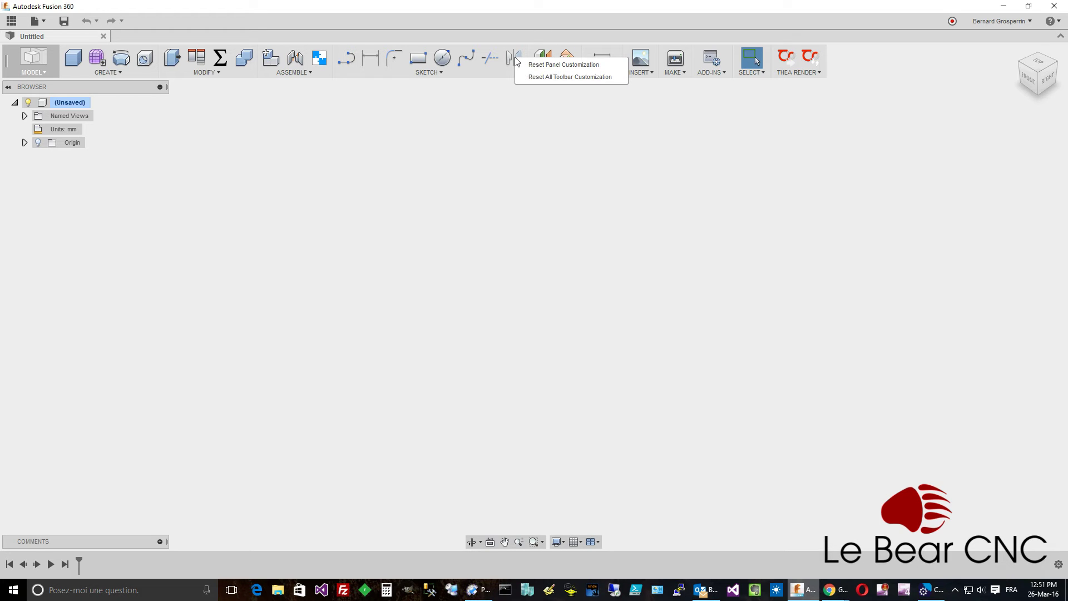
{"action": "left_click", "coordinate": [430, 72]}
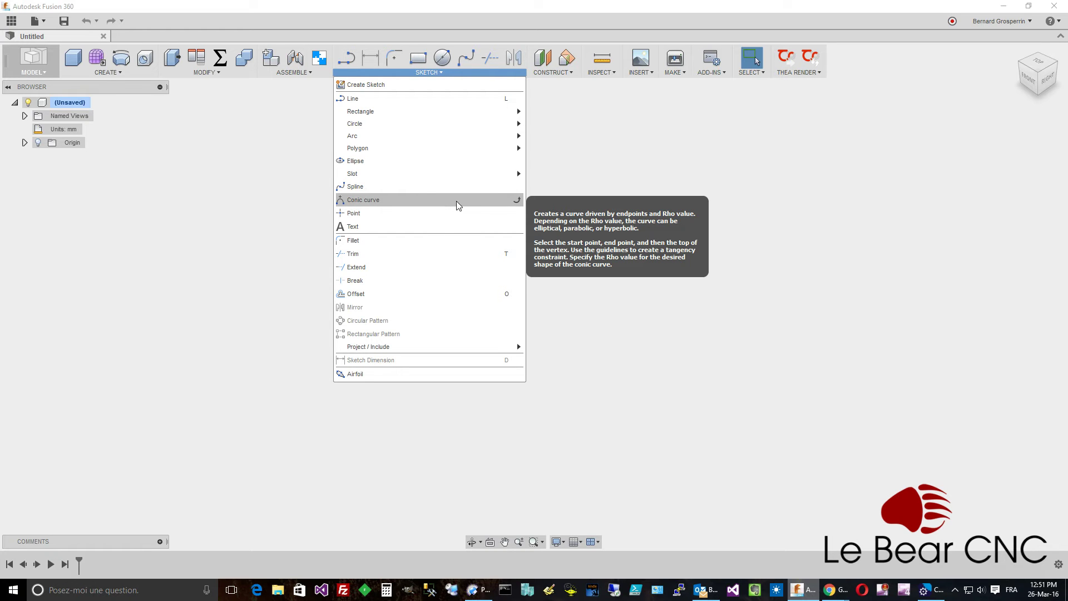
{"action": "left_click", "coordinate": [519, 200]}
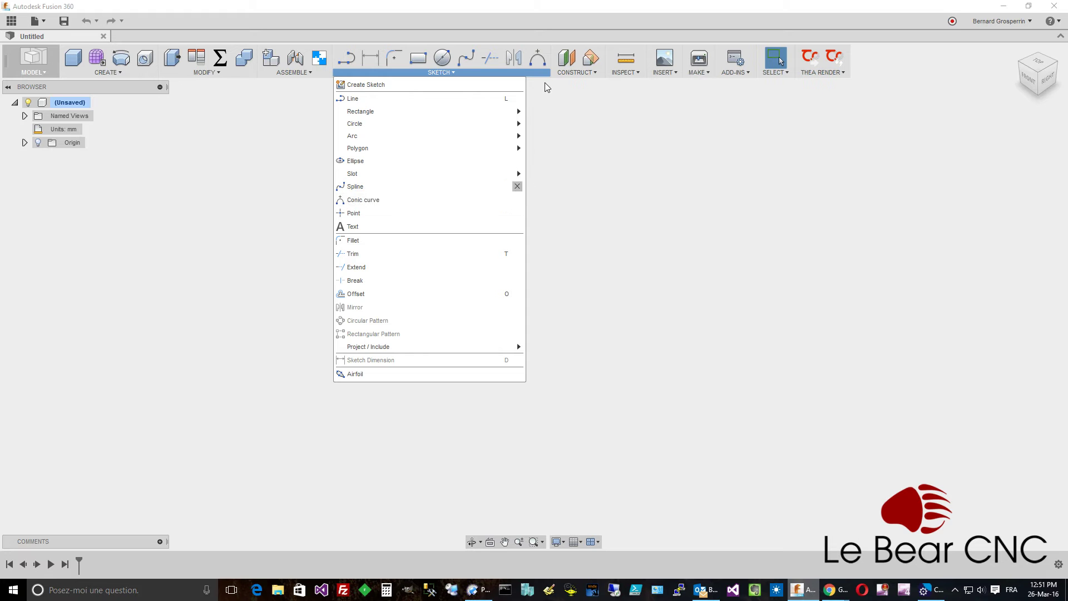
Reset the Sketch group's toolbar customization
{"action": "right_click", "coordinate": [539, 66]}
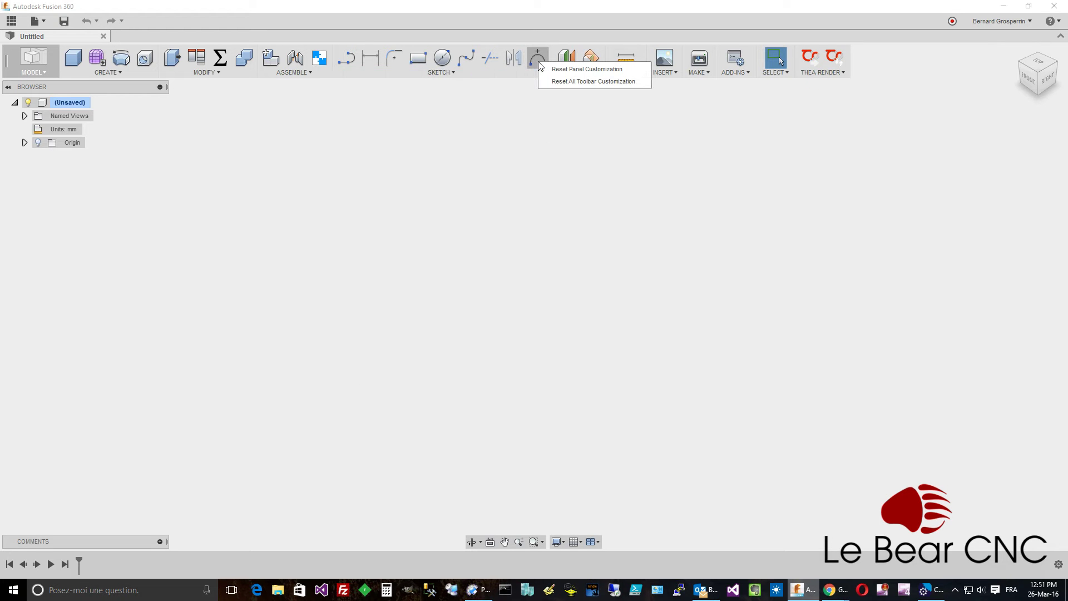
{"action": "left_click", "coordinate": [551, 69]}
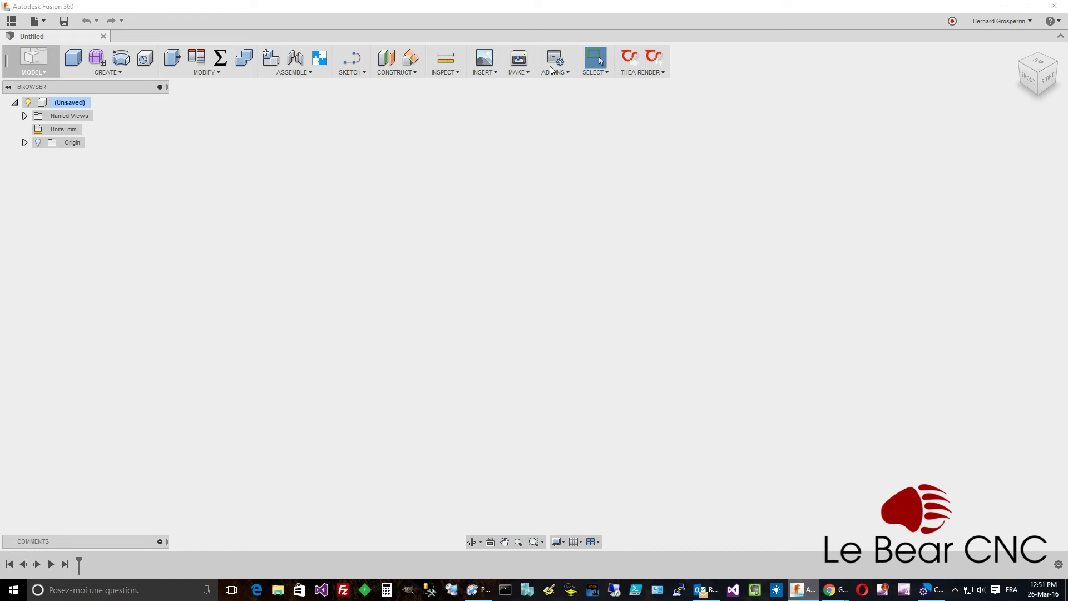
Add the Center Diameter Circle command to the Sketch group of the toolbar
{"action": "left_click", "coordinate": [362, 75]}
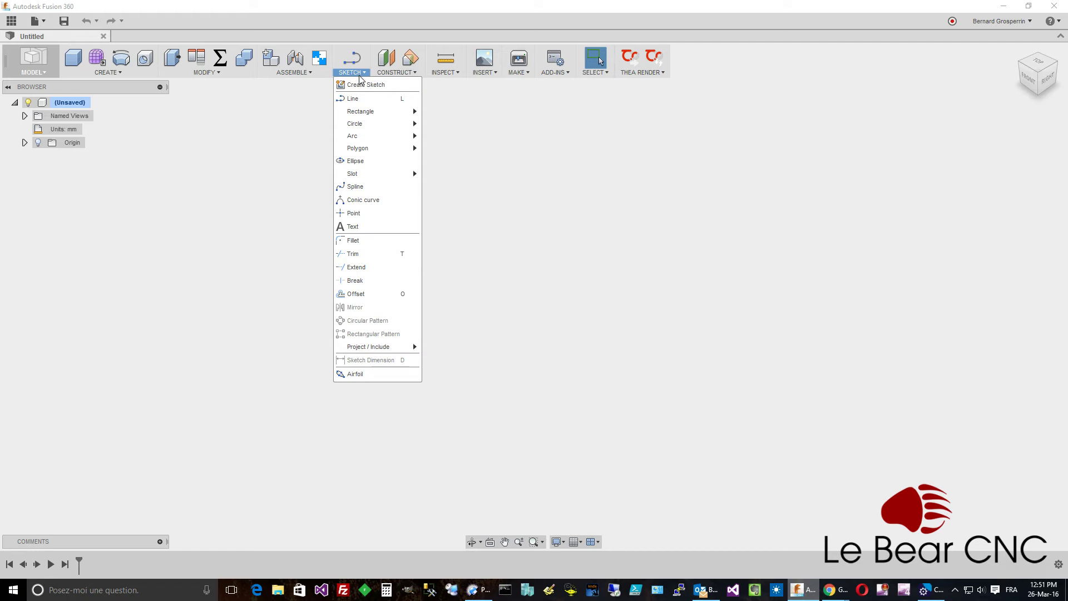
{"action": "mouse_move", "coordinate": [367, 124]}
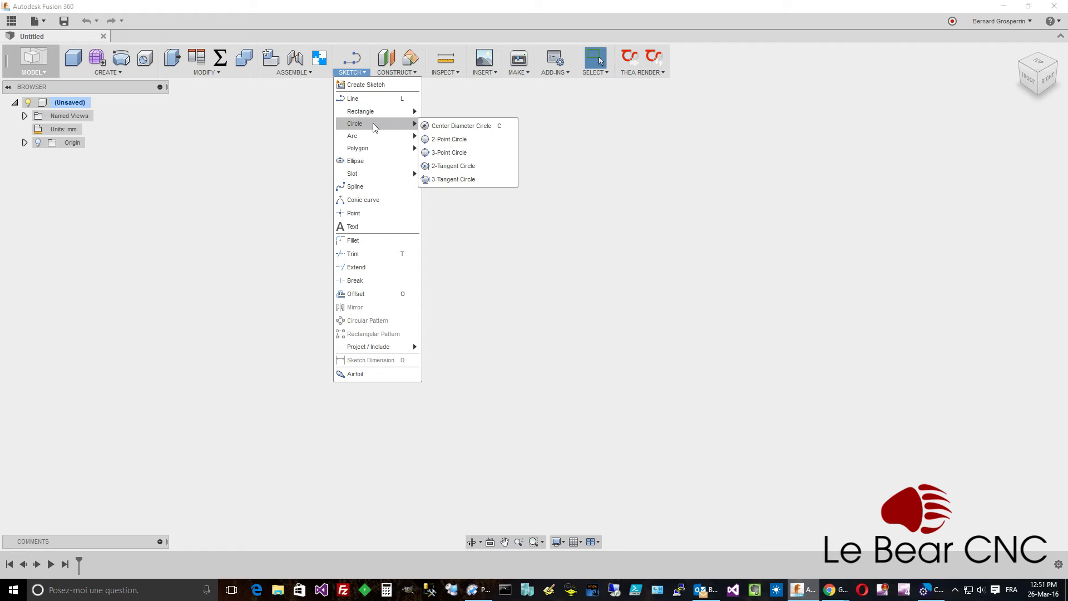
{"action": "left_click", "coordinate": [451, 127]}
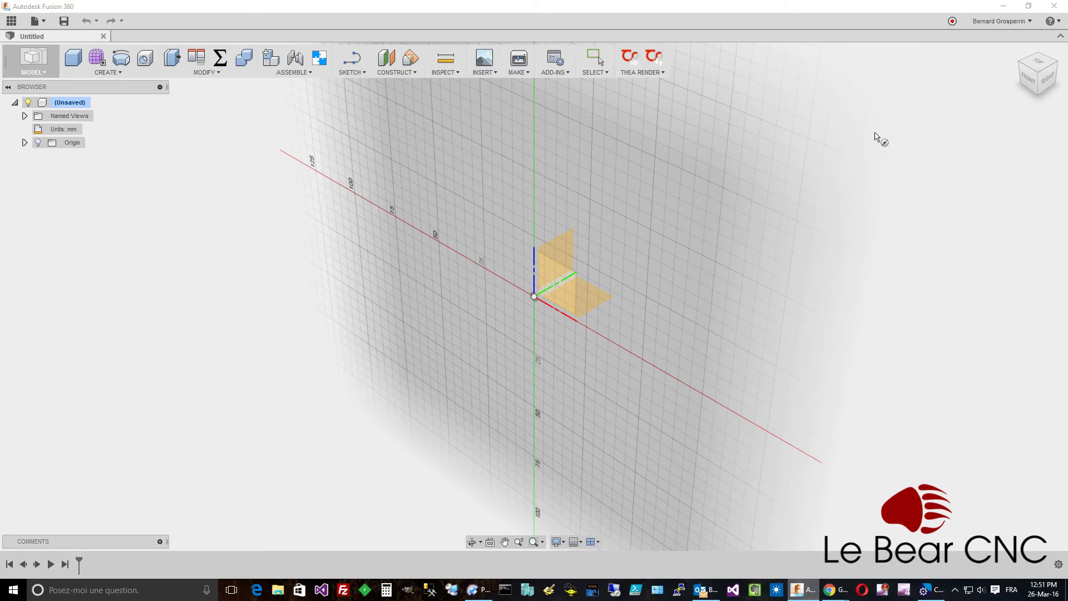
{"action": "left_click", "coordinate": [351, 72]}
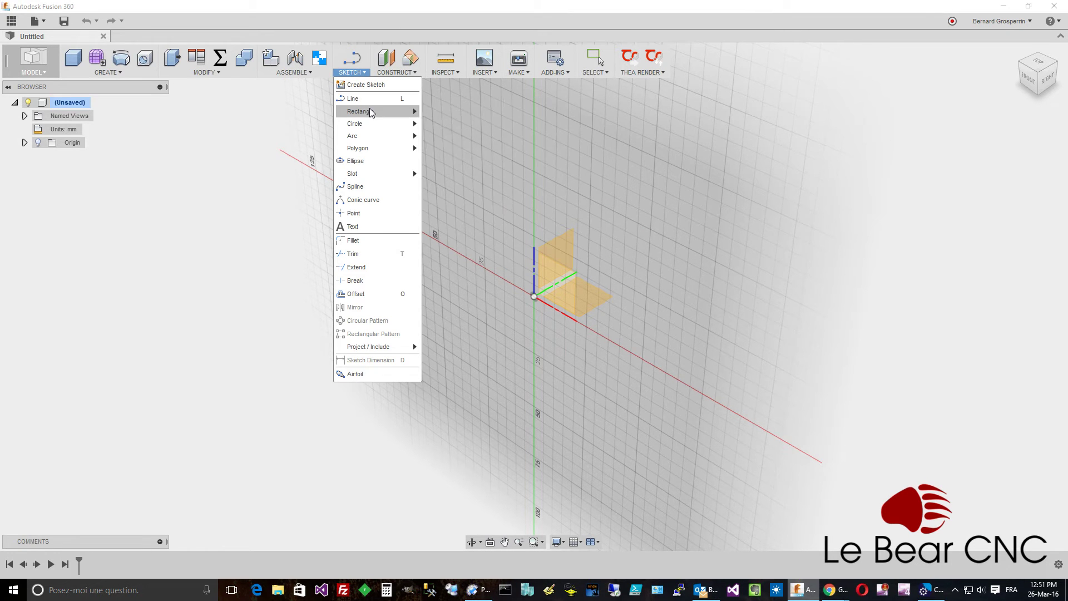
{"action": "mouse_move", "coordinate": [374, 122]}
{"action": "left_click", "coordinate": [429, 129]}
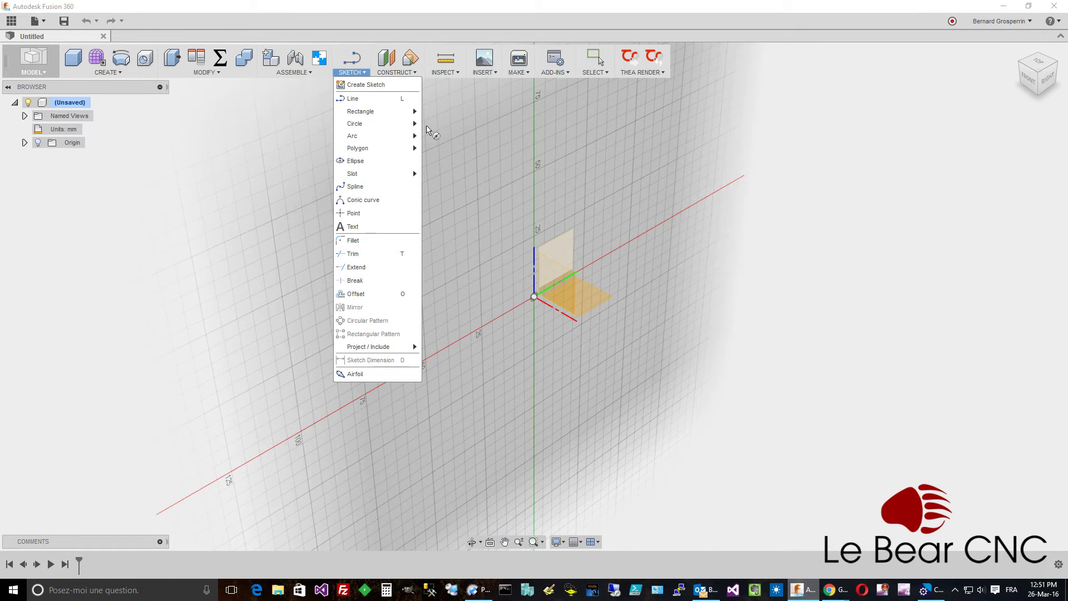
{"action": "mouse_move", "coordinate": [412, 123]}
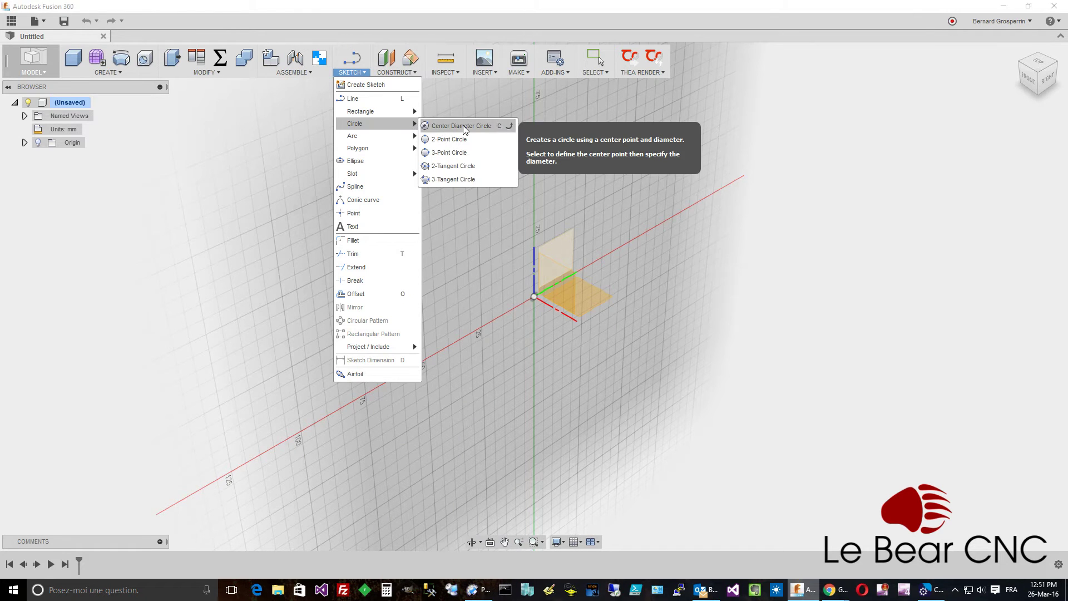
{"action": "left_click", "coordinate": [510, 127]}
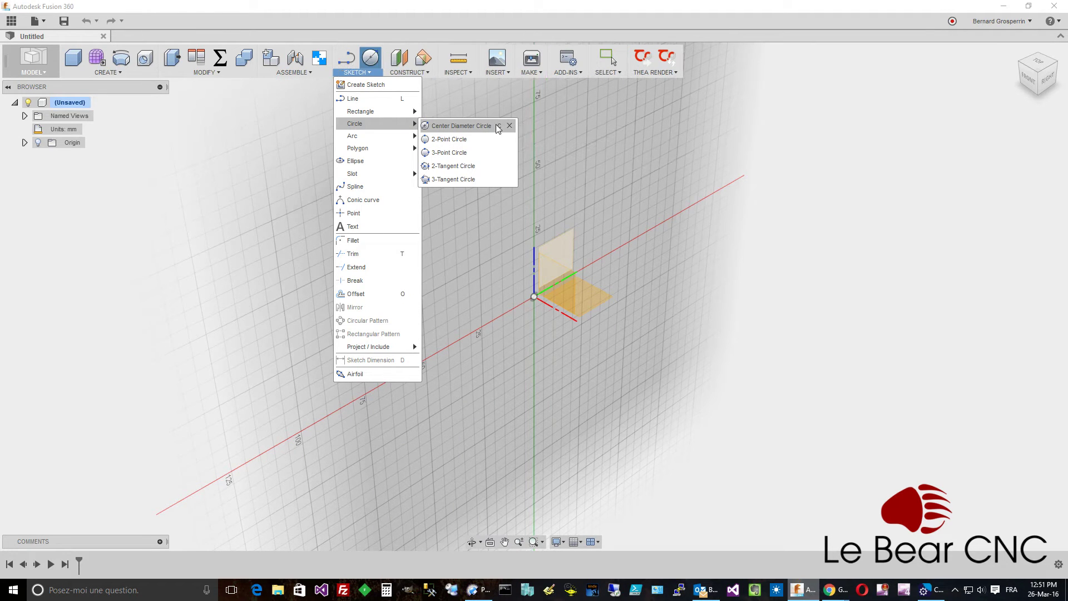
Add the Spline, Trim and Mirror commands to the Sketch group of the toolbar
{"action": "left_click", "coordinate": [413, 186]}
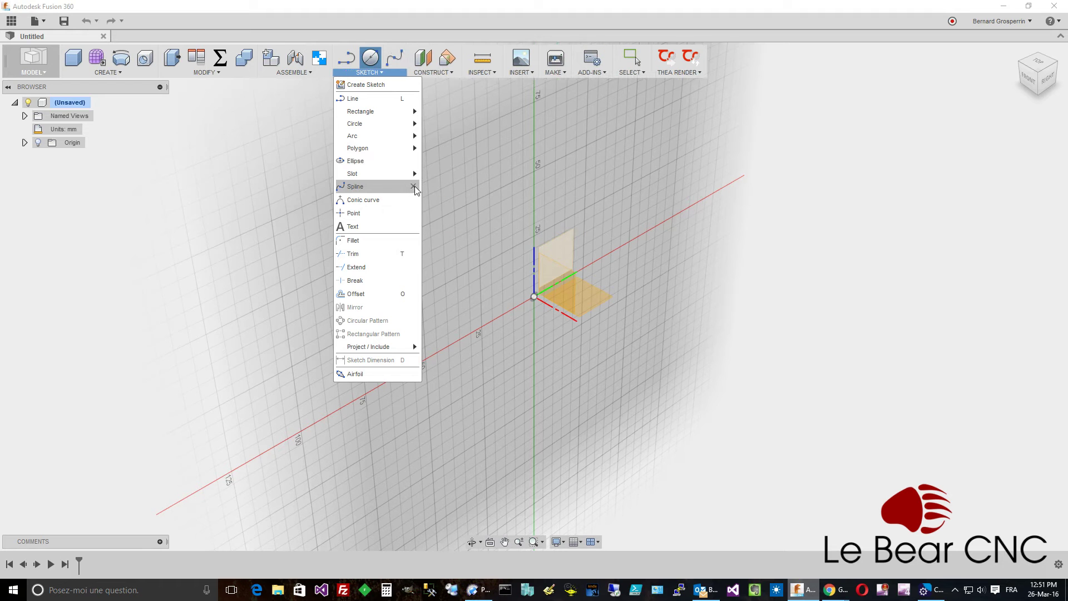
{"action": "left_click", "coordinate": [413, 254]}
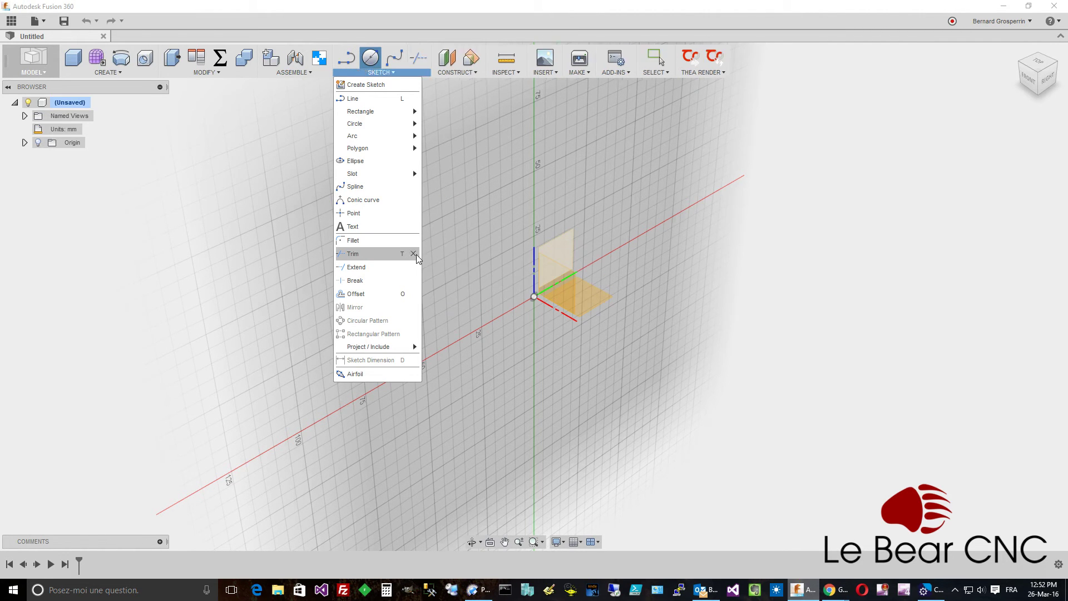
{"action": "left_click", "coordinate": [414, 308]}
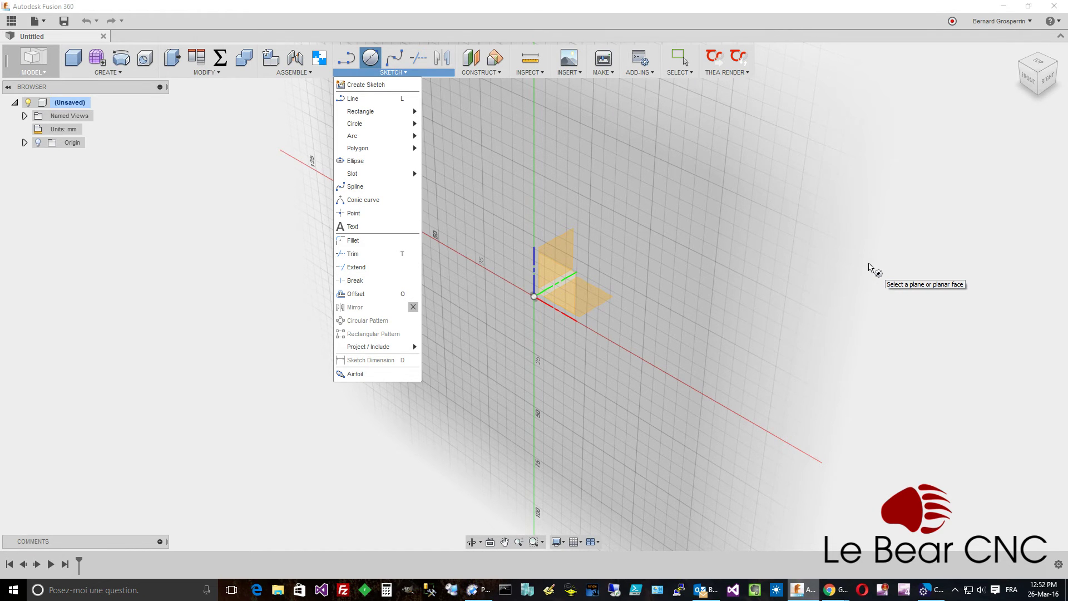
{"action": "mouse_move", "coordinate": [640, 73]}
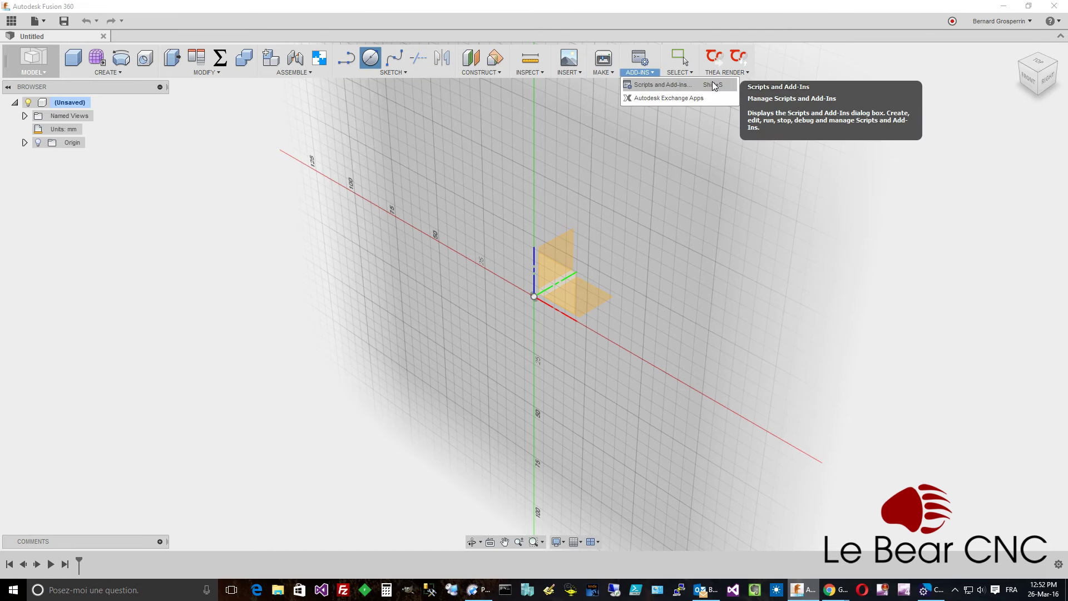
{"action": "mouse_move", "coordinate": [690, 74]}
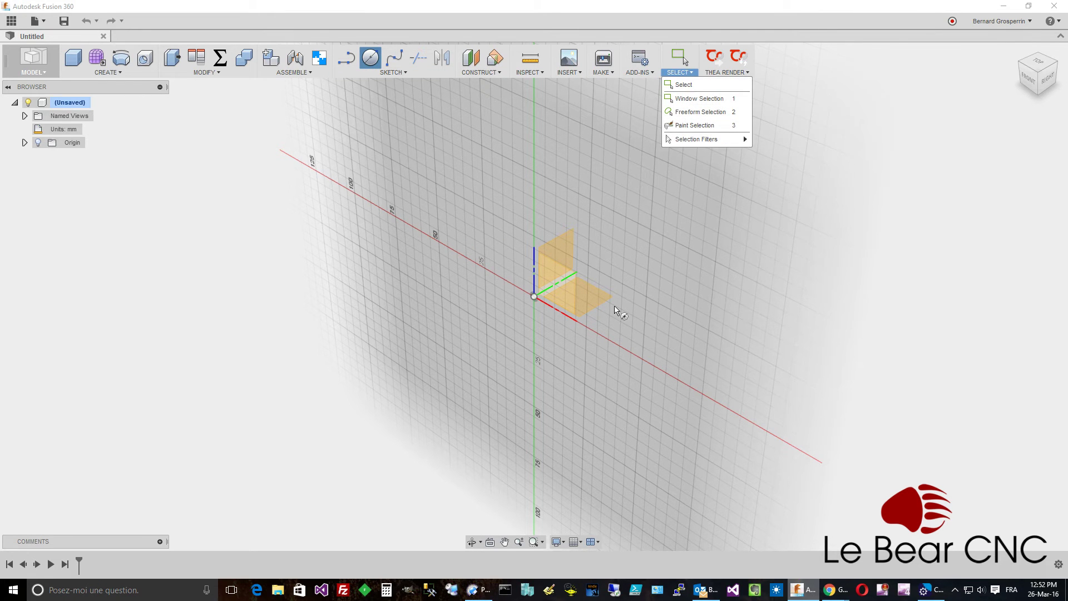
{"action": "middle_click_drag", "start_coordinate": [446, 329], "coordinate": [155, 230], "text": "shift"}
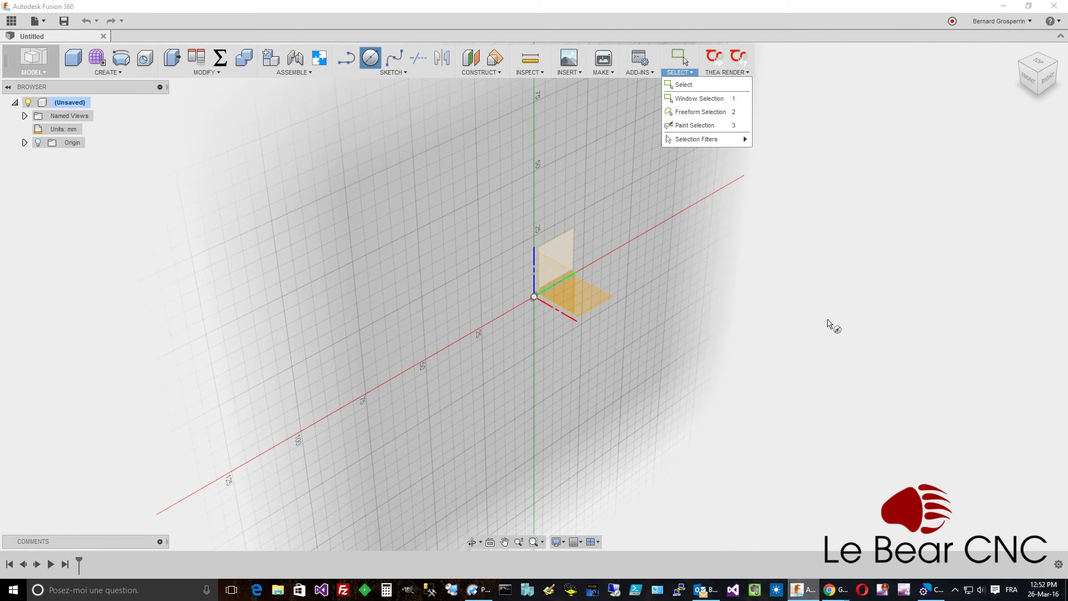
{"action": "middle_click_drag", "start_coordinate": [832, 327], "coordinate": [809, 306], "text": "shift"}
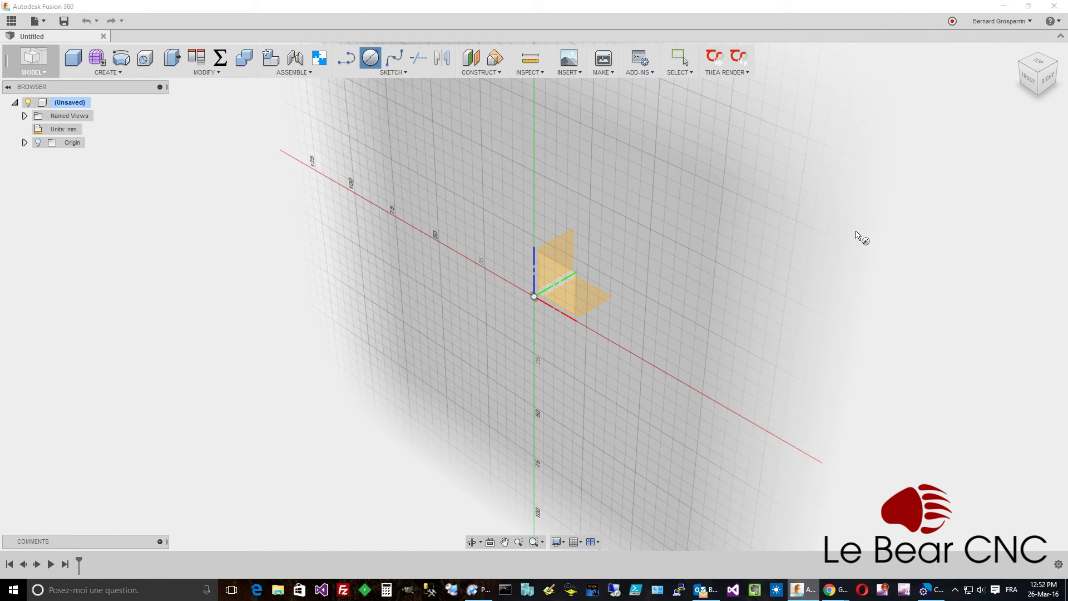
{"action": "key", "text": "Escape"}
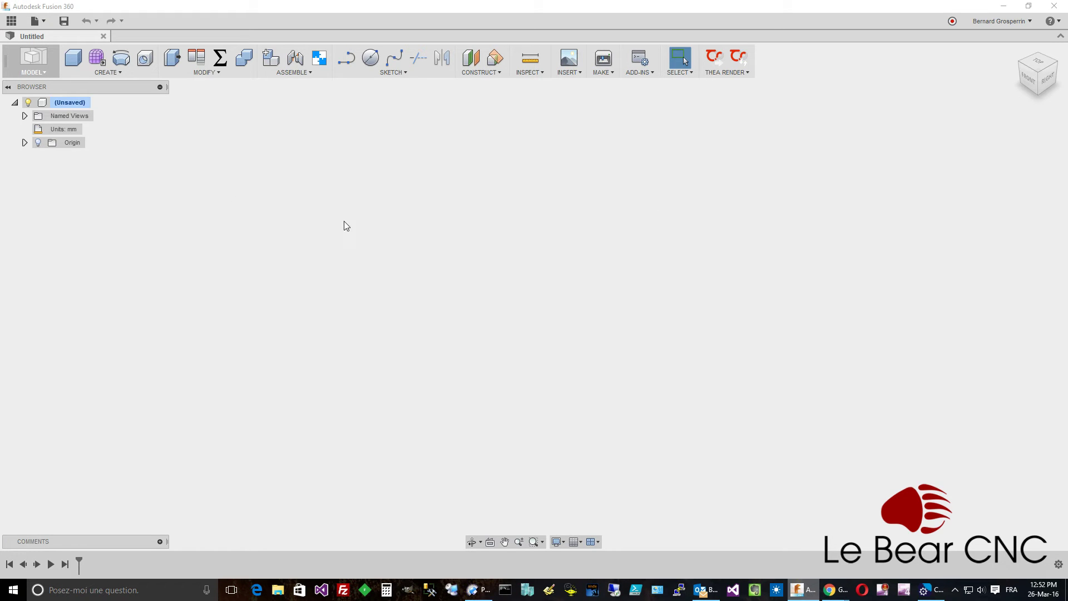
Create a new sketch on the horizontal origin plane, viewed from the top
{"action": "left_click", "coordinate": [404, 75]}
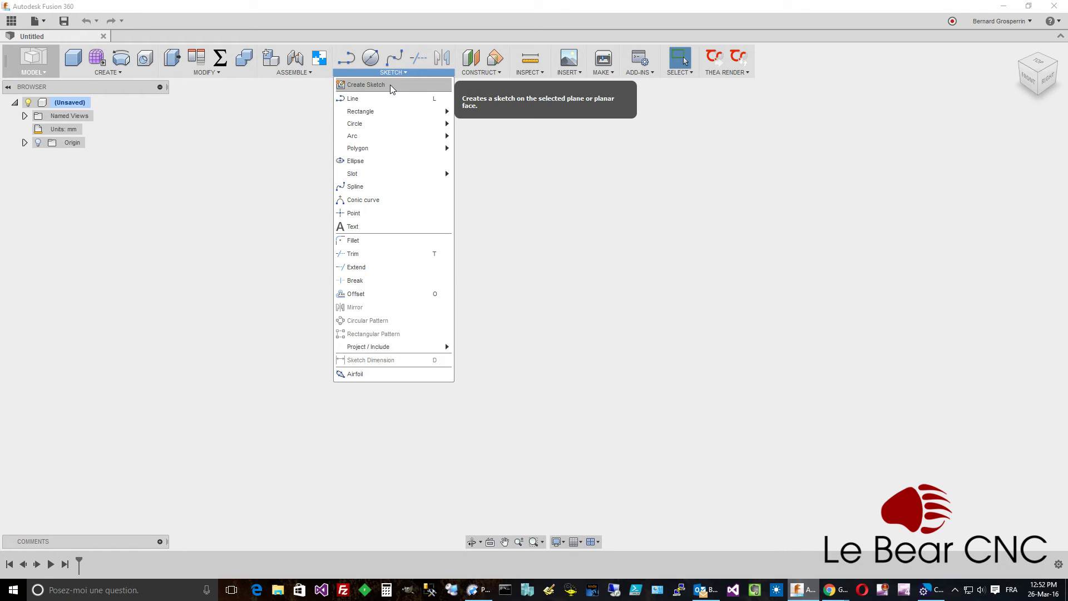
{"action": "left_click", "coordinate": [391, 86]}
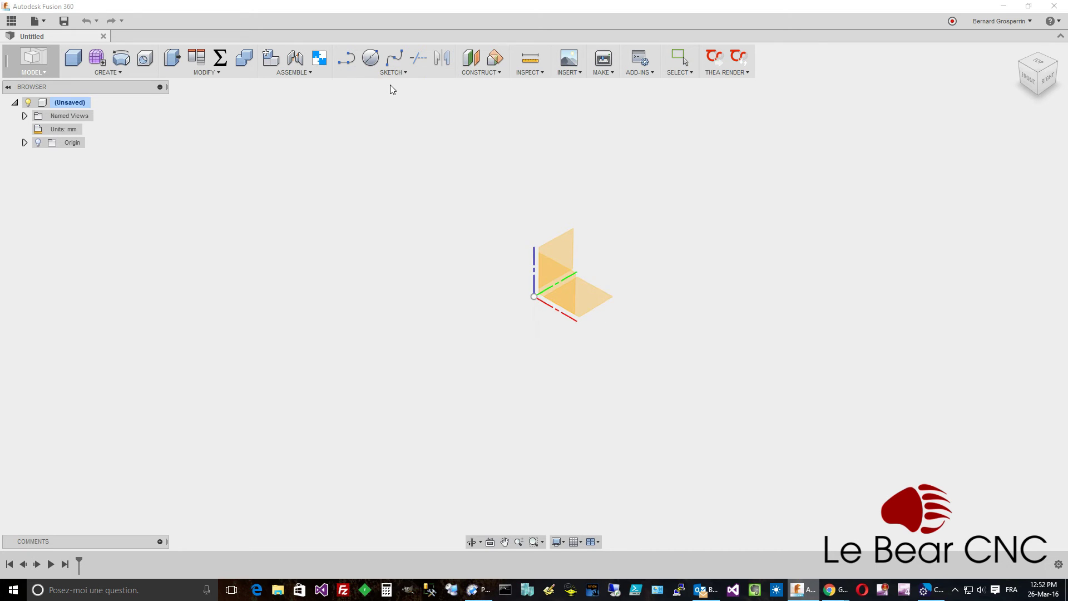
{"action": "left_click", "coordinate": [1040, 65]}
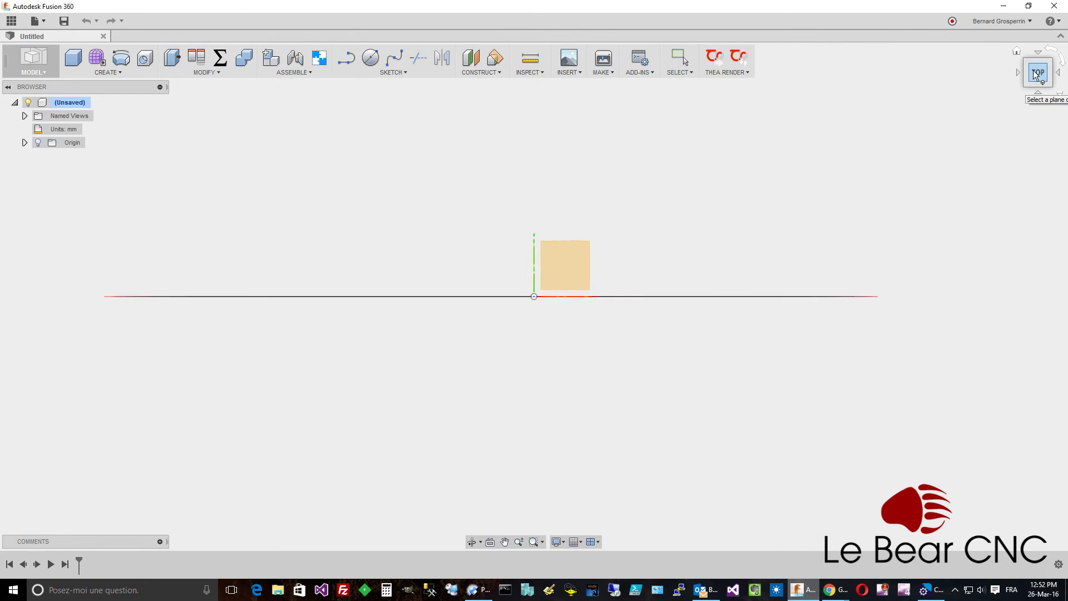
{"action": "left_click", "coordinate": [589, 247]}
{"action": "left_click", "coordinate": [568, 277]}
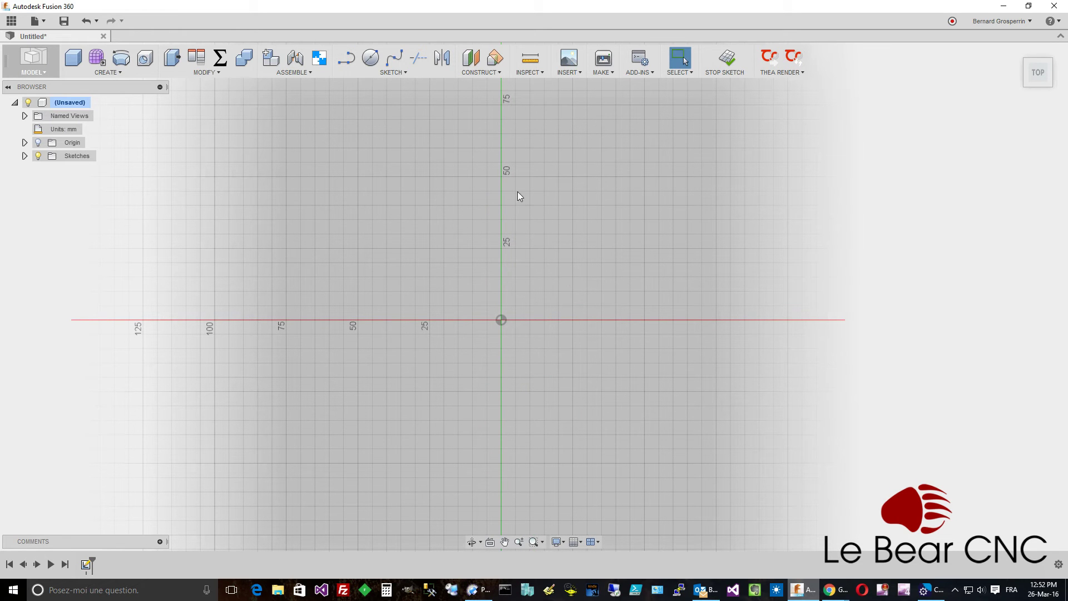
Add the Center Rectangle command to the Sketch group of the toolbar
{"action": "left_click", "coordinate": [392, 72]}
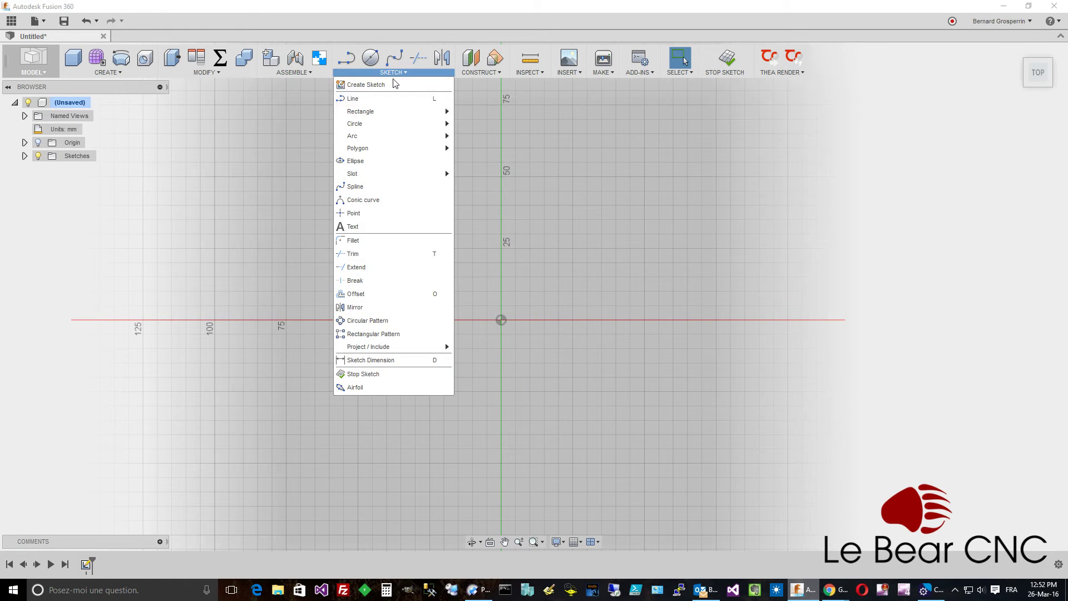
{"action": "mouse_move", "coordinate": [433, 113]}
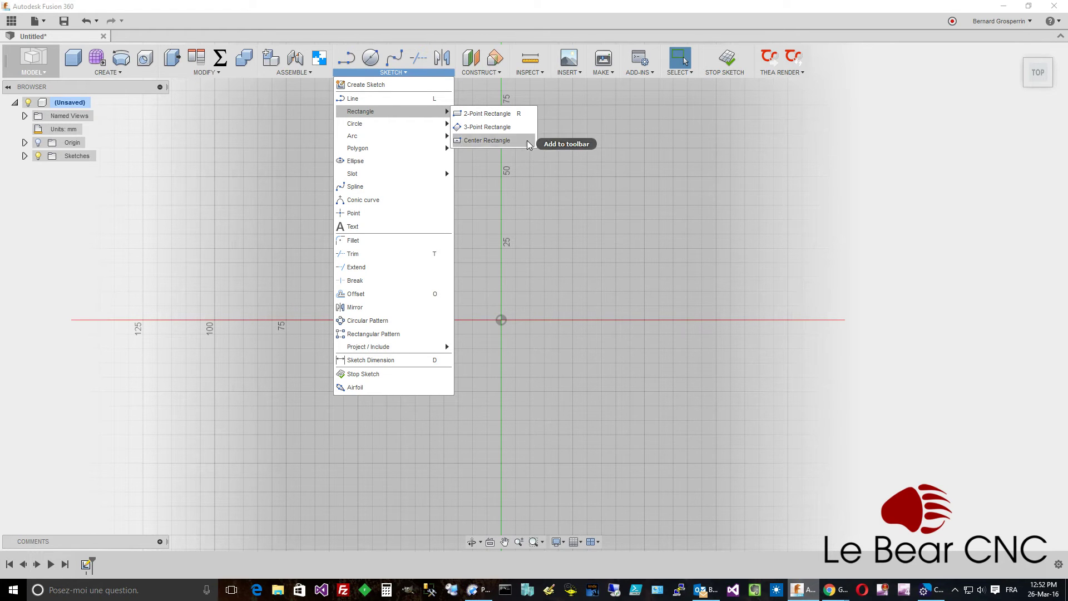
{"action": "left_click", "coordinate": [566, 144]}
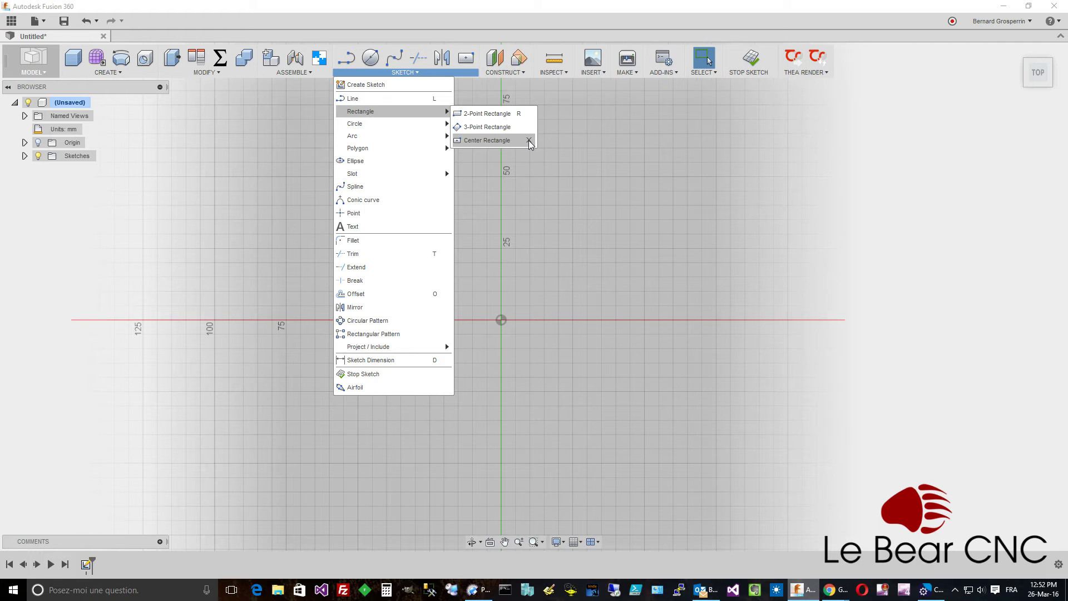
Sketch a center rectangle about 150 mm wide and 71 mm high, centred on the origin
{"action": "left_click", "coordinate": [467, 58]}
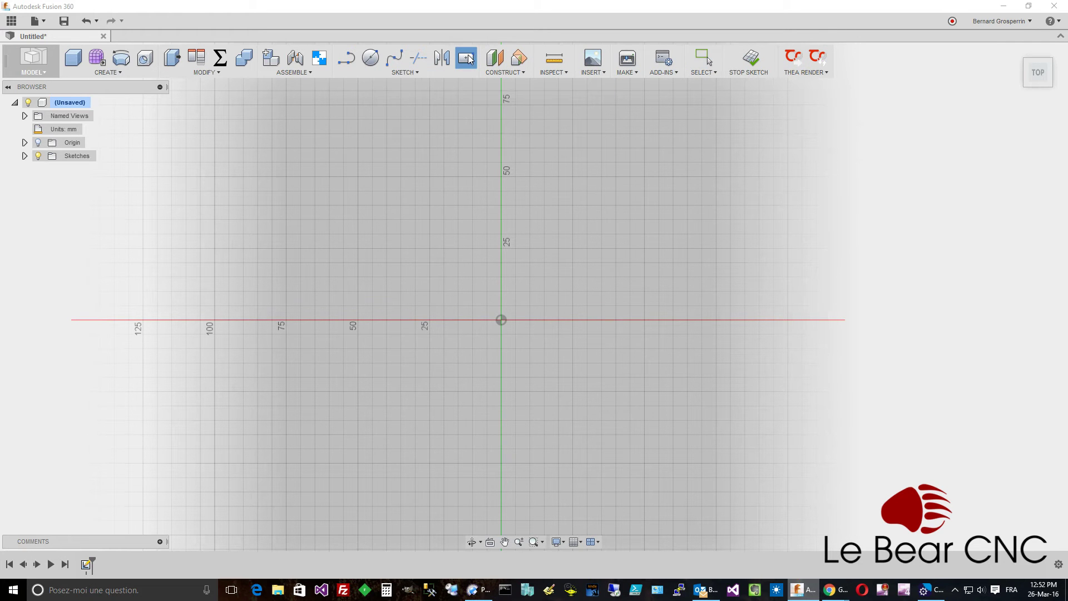
{"action": "left_click", "coordinate": [500, 321]}
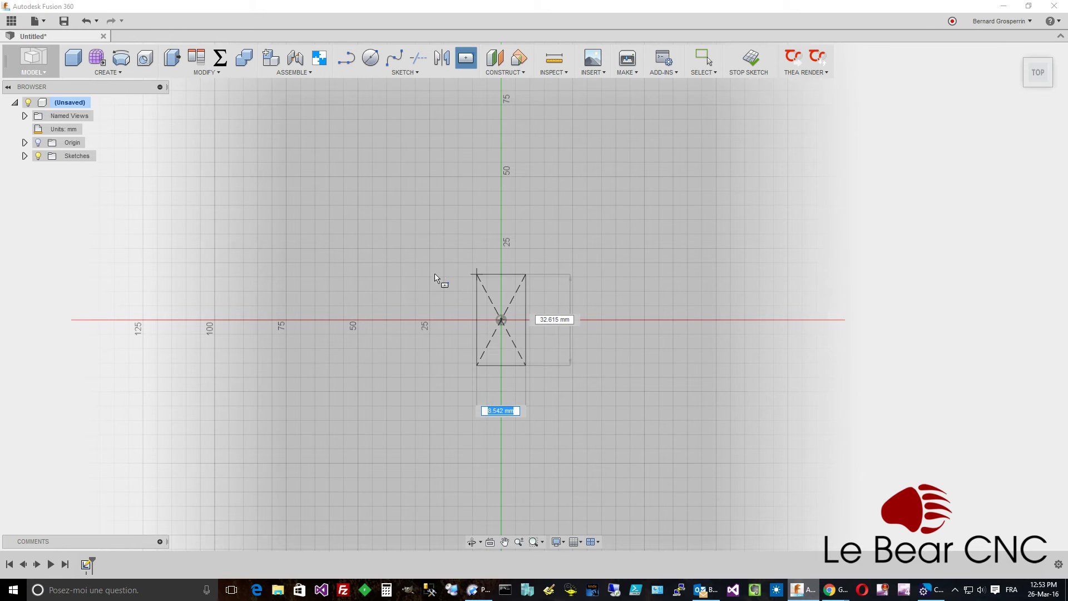
{"action": "left_click", "coordinate": [286, 218]}
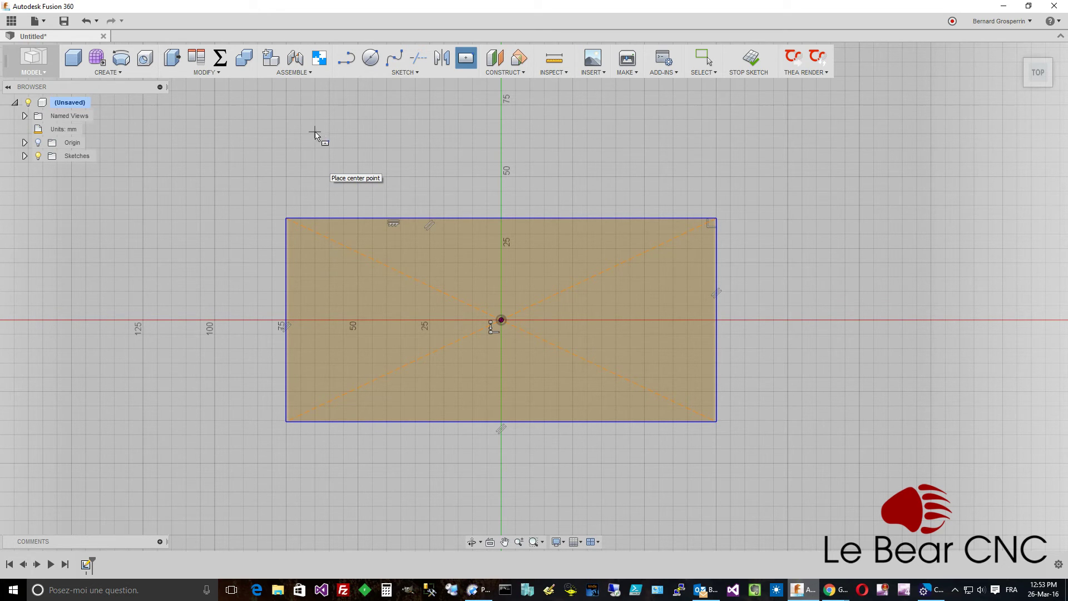
Add the Sketch Dimension command to the Sketch toolbar group and use it to set the rectangle's width to 300 mm
{"action": "left_click", "coordinate": [383, 75]}
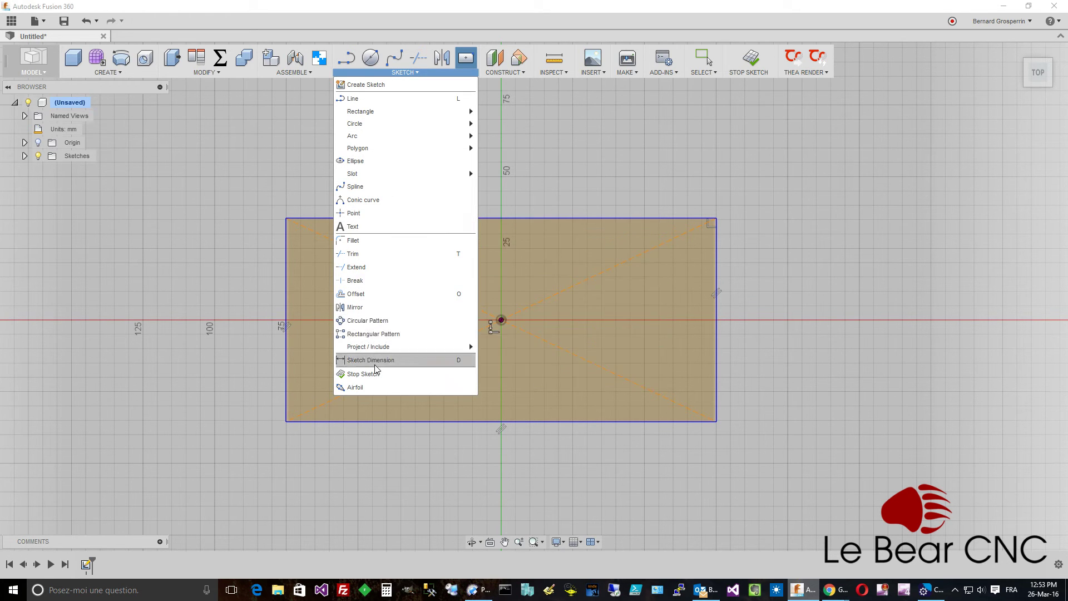
{"action": "left_click", "coordinate": [469, 360]}
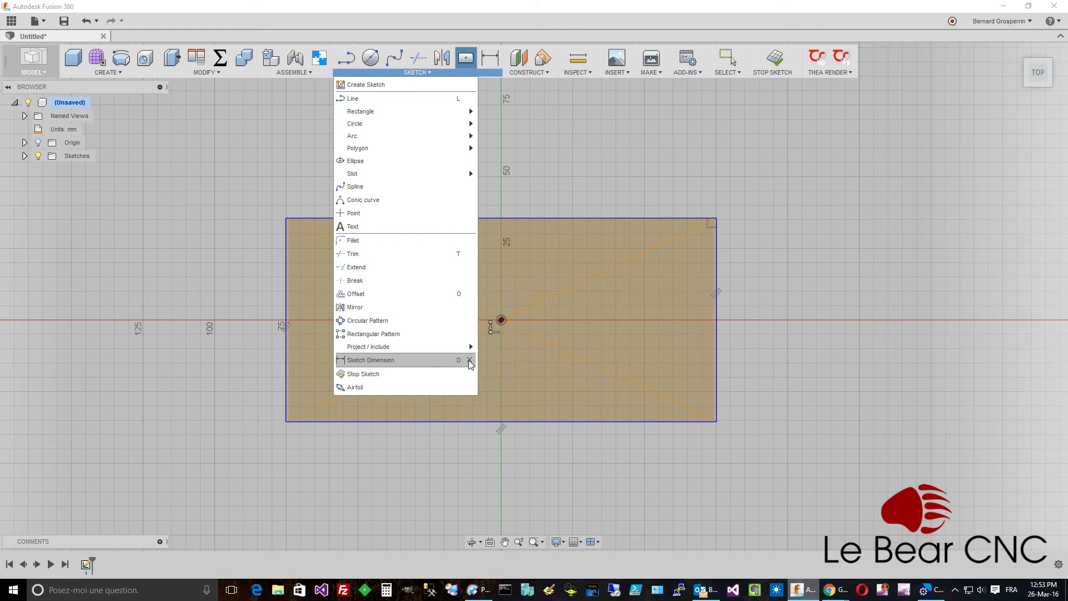
{"action": "left_click", "coordinate": [491, 58]}
{"action": "left_click", "coordinate": [486, 220]}
{"action": "left_click", "coordinate": [489, 164]}
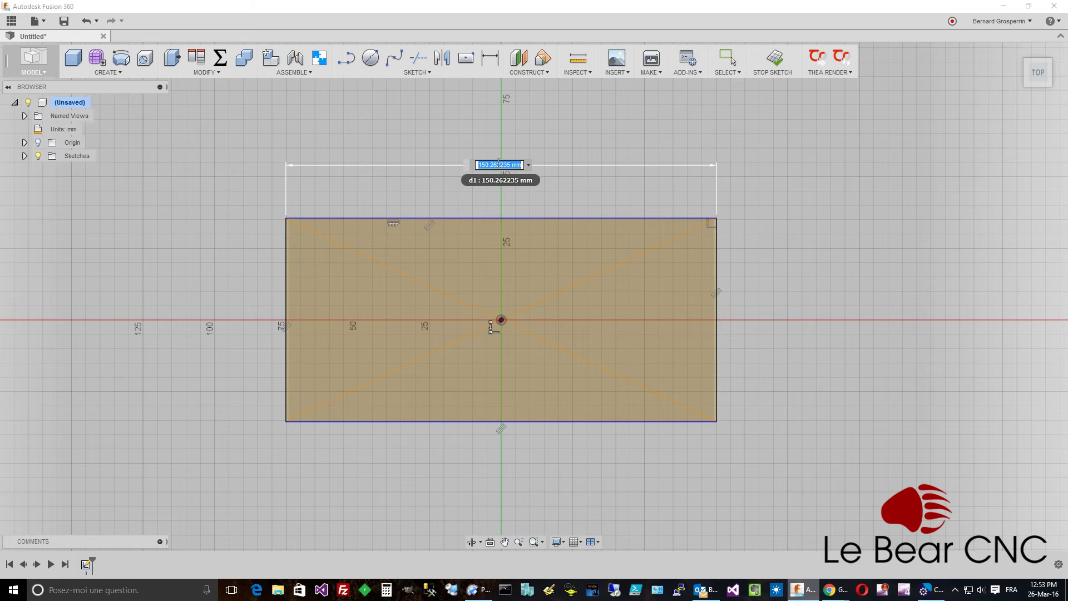
{"action": "type", "text": "300"}
{"action": "key", "text": "Return"}
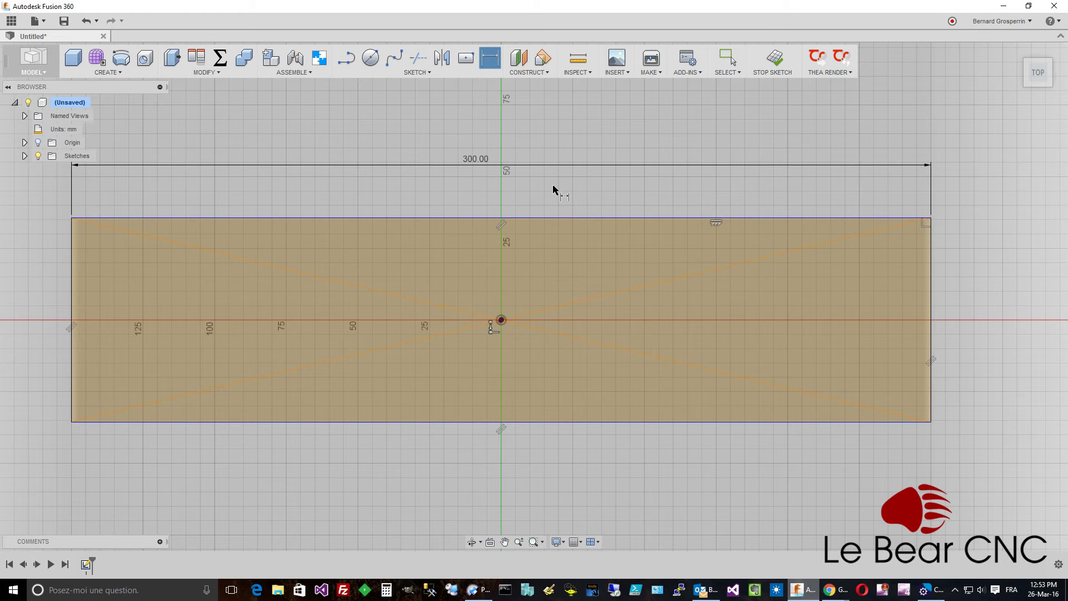
Dimension the rectangle's right edge and set its height to 180 mm
{"action": "left_click", "coordinate": [933, 274]}
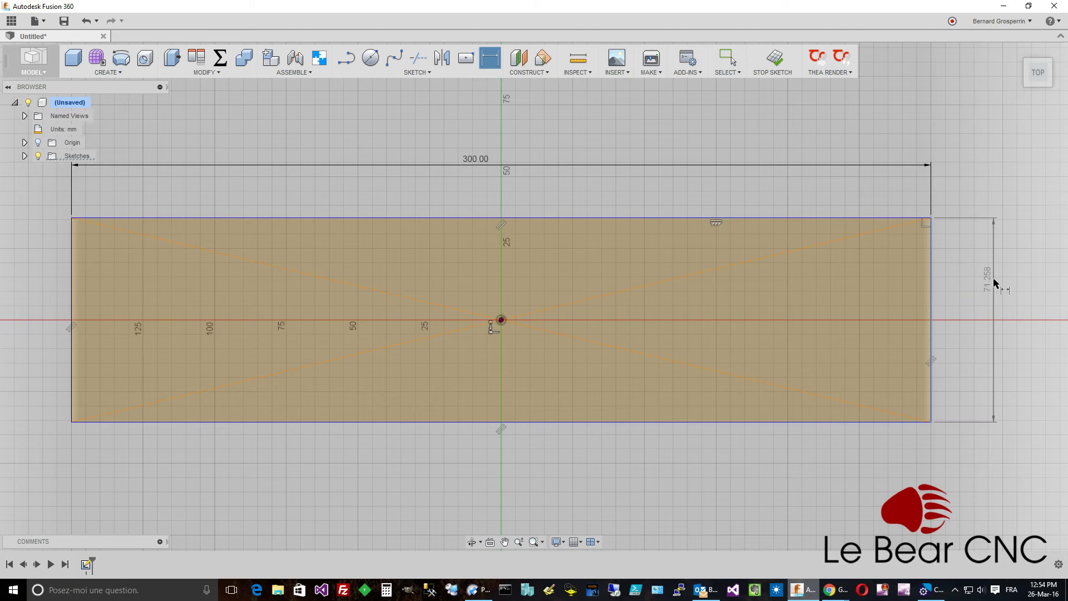
{"action": "left_click", "coordinate": [994, 281]}
{"action": "type", "text": "1"}
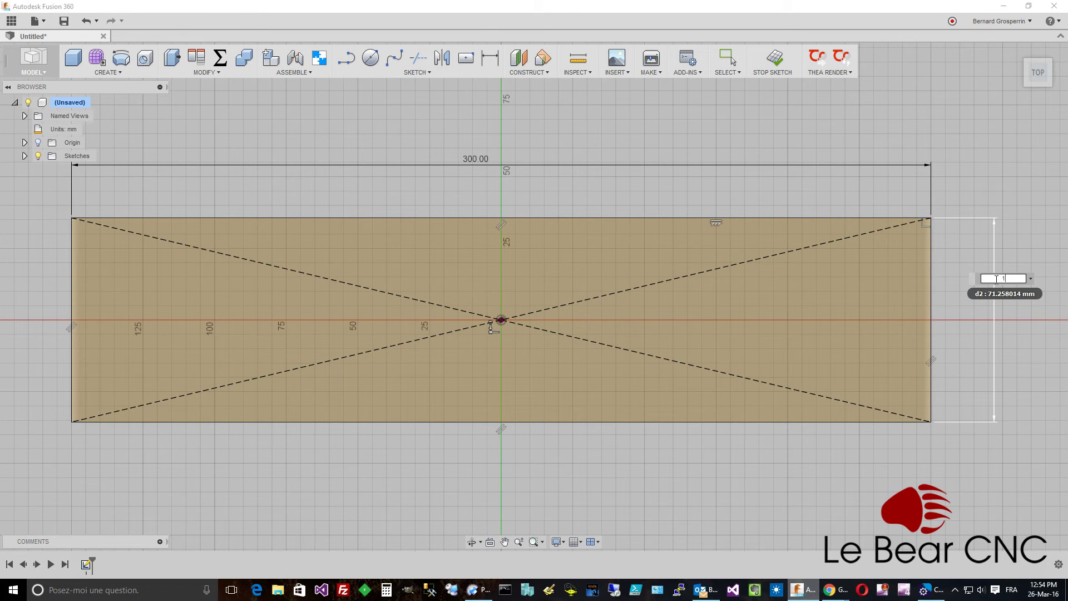
{"action": "type", "text": "80"}
{"action": "key", "text": "Return"}
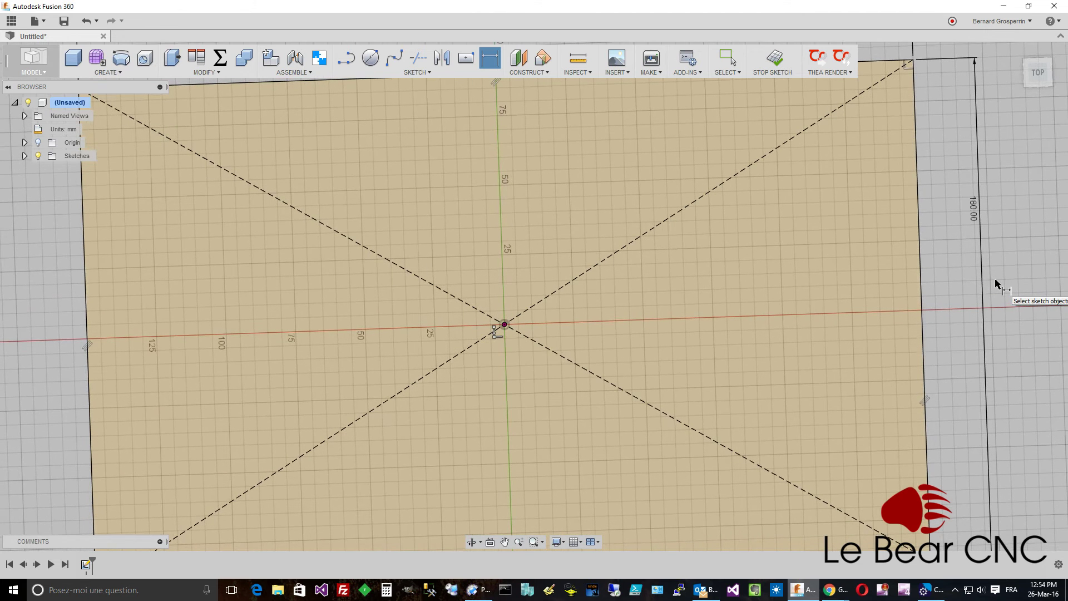
Fillet the rectangle's upper-left corner with a 10 mm radius
{"action": "scroll", "coordinate": [995, 280], "scroll_direction": "down", "scroll_amount": 4}
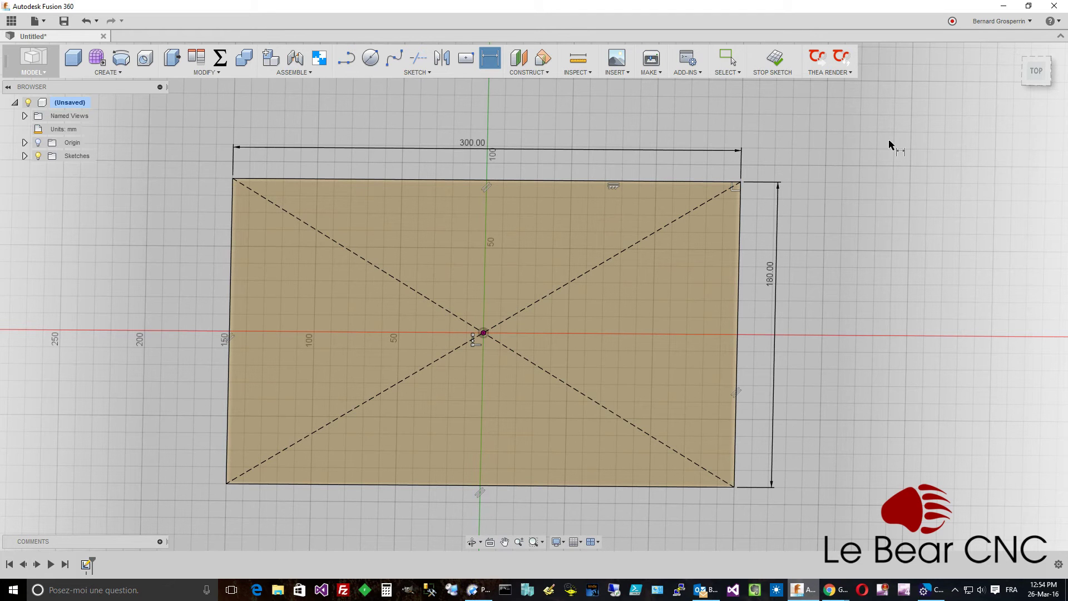
{"action": "left_click", "coordinate": [1035, 72]}
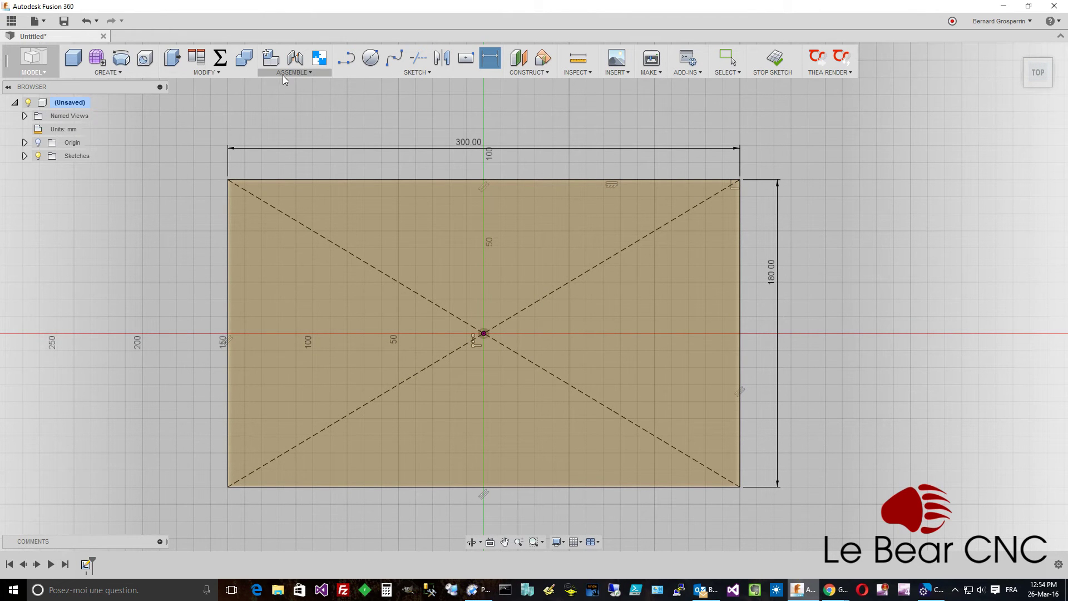
{"action": "left_click", "coordinate": [413, 71]}
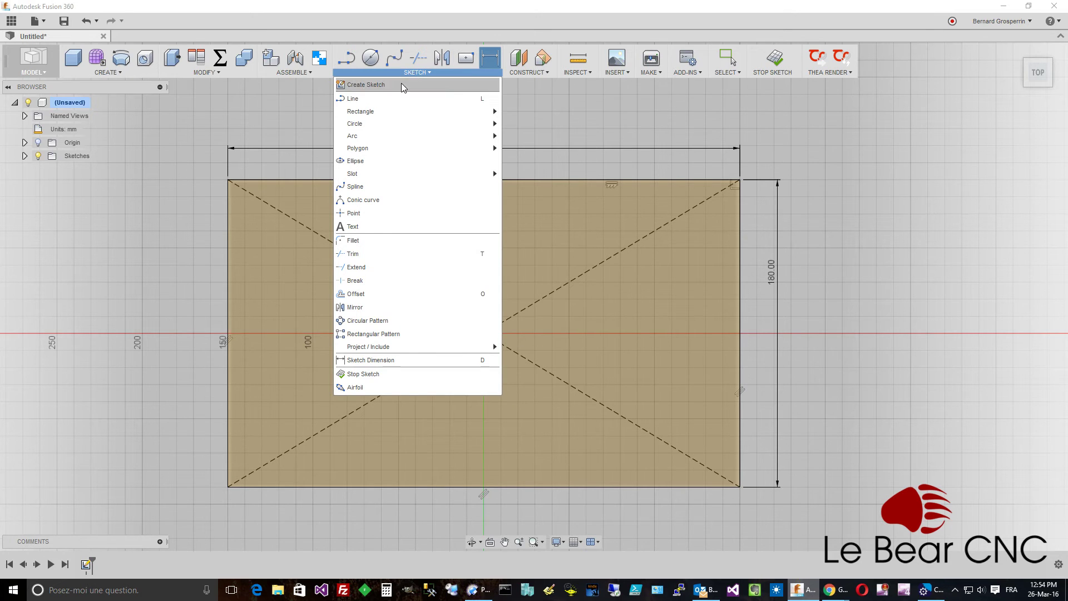
{"action": "mouse_move", "coordinate": [382, 111]}
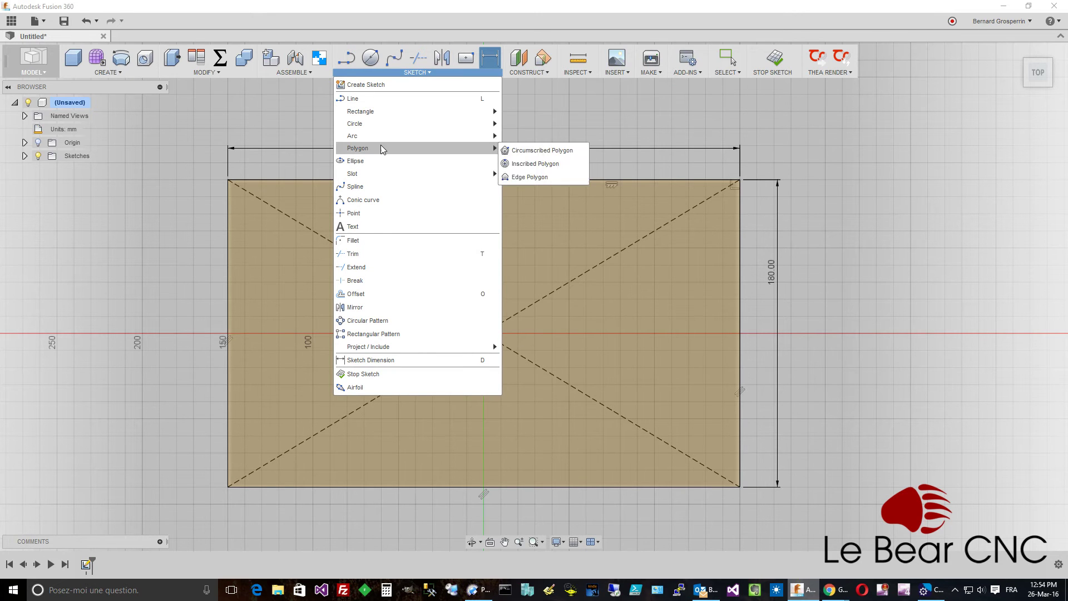
{"action": "mouse_move", "coordinate": [377, 171]}
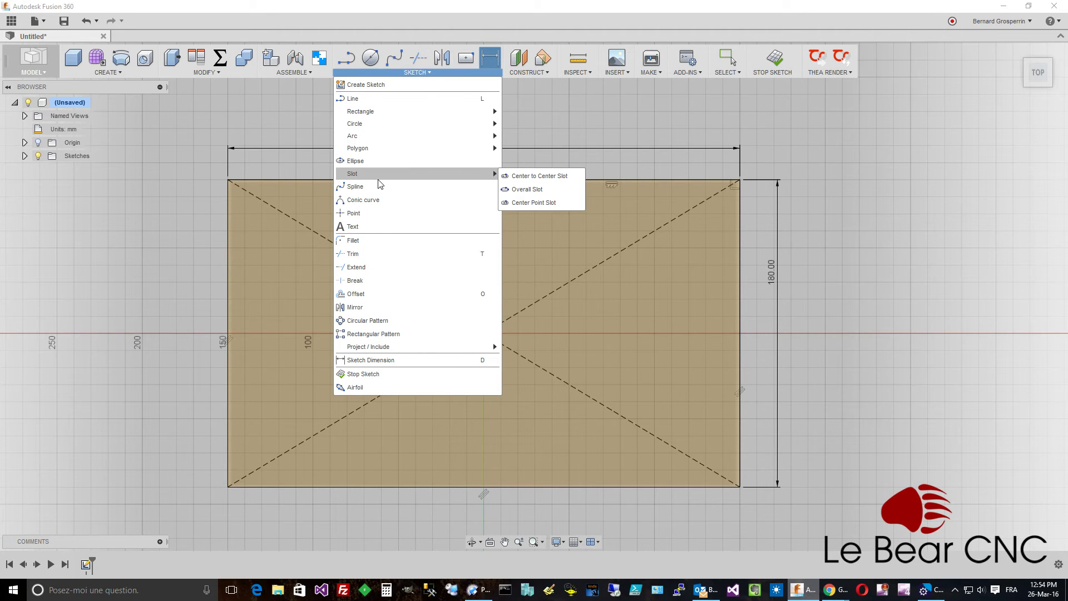
{"action": "left_click", "coordinate": [366, 242]}
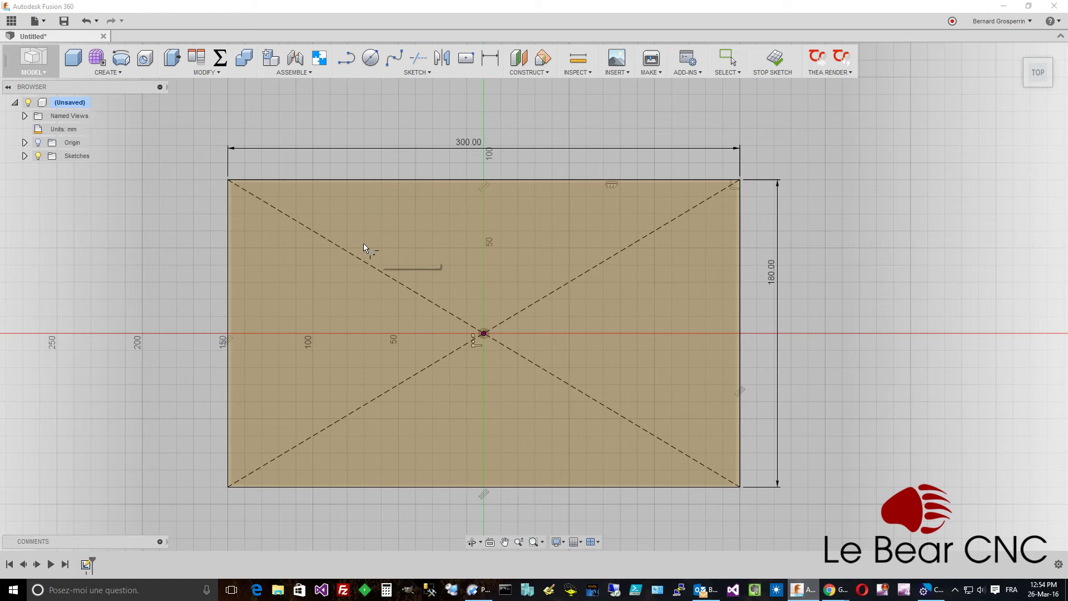
{"action": "left_click", "coordinate": [255, 180]}
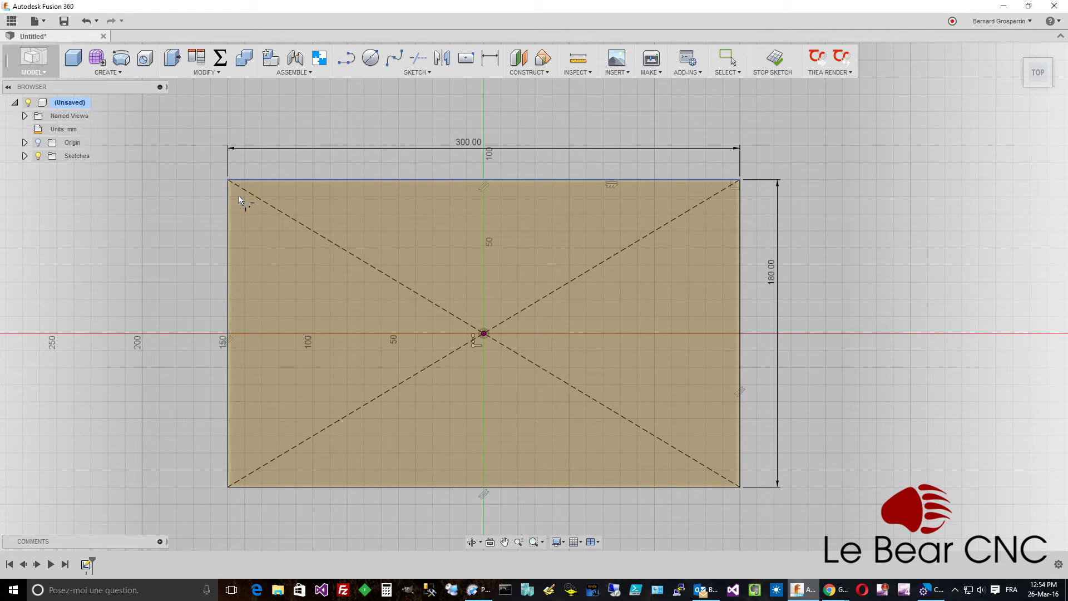
{"action": "left_click", "coordinate": [227, 208]}
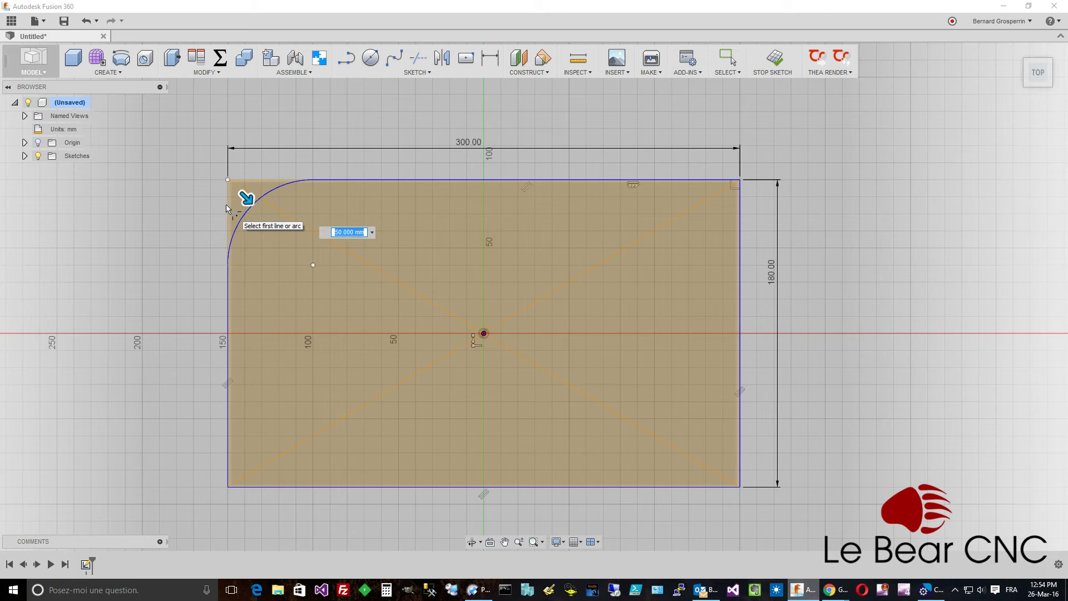
{"action": "type", "text": "10"}
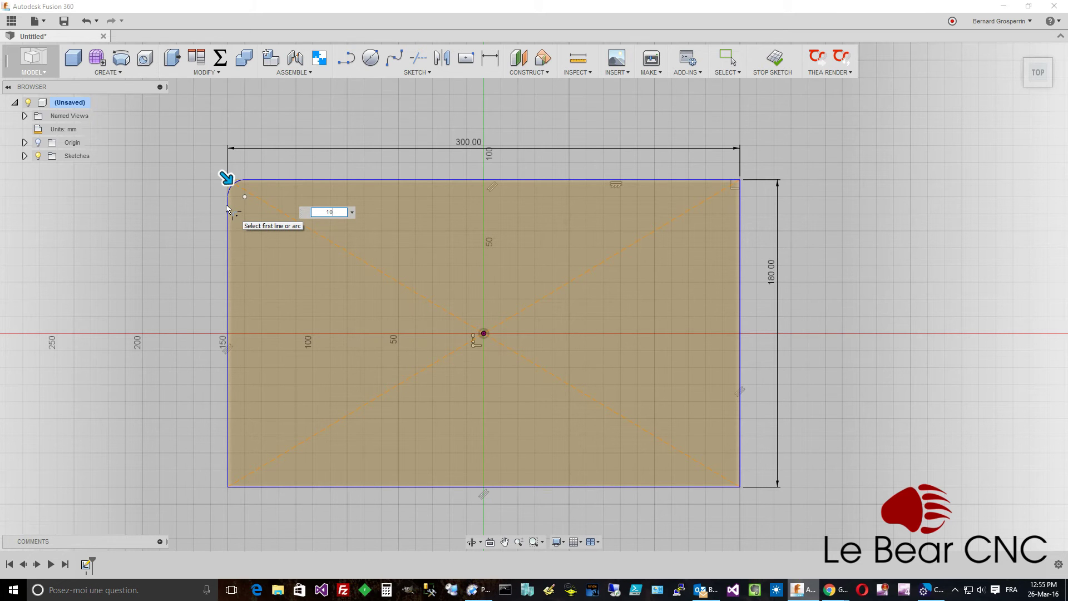
{"action": "key", "text": "Return"}
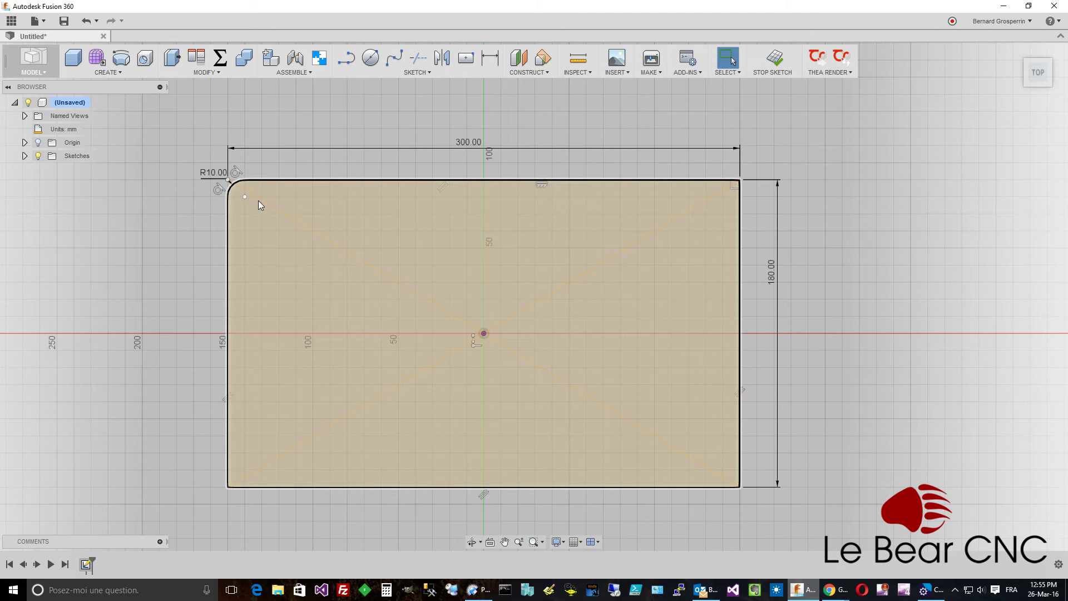
{"action": "left_click", "coordinate": [258, 200]}
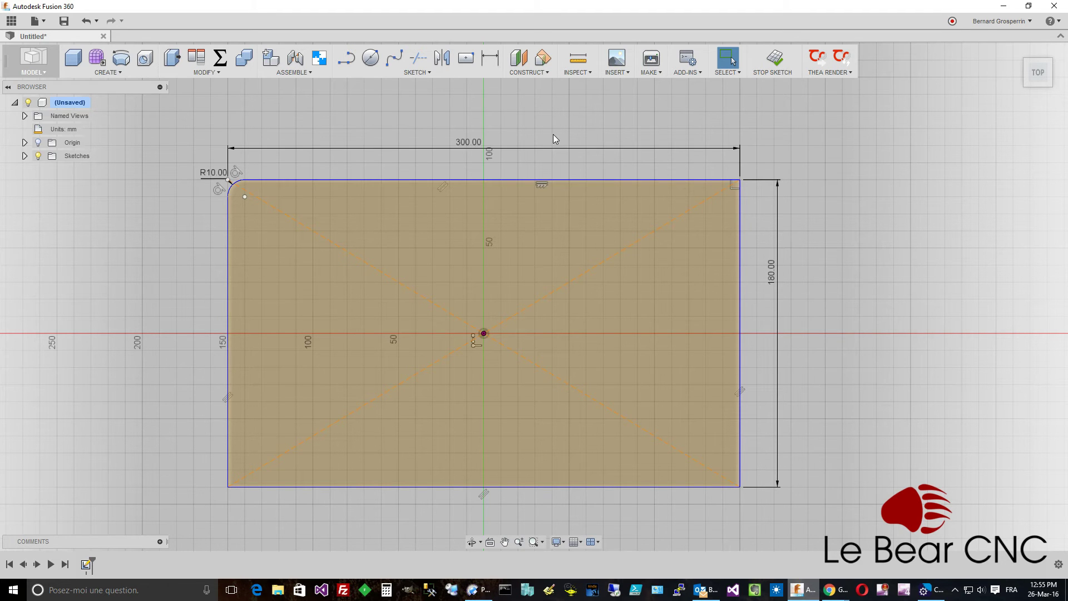
Fillet the rectangle's upper-right corner with a 10 mm radius
{"action": "right_click", "coordinate": [712, 182]}
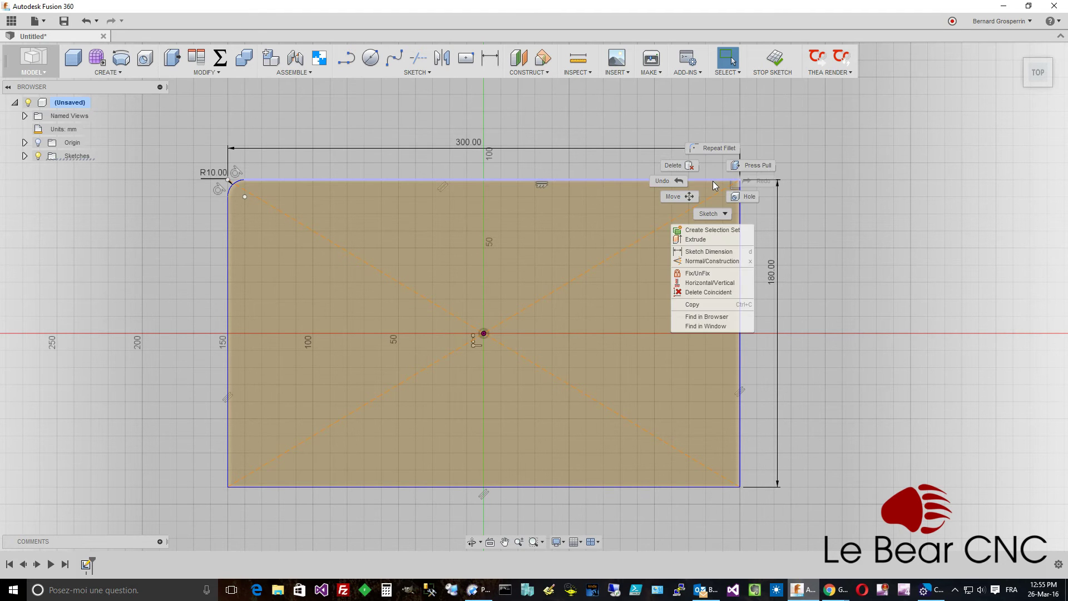
{"action": "left_click", "coordinate": [716, 146]}
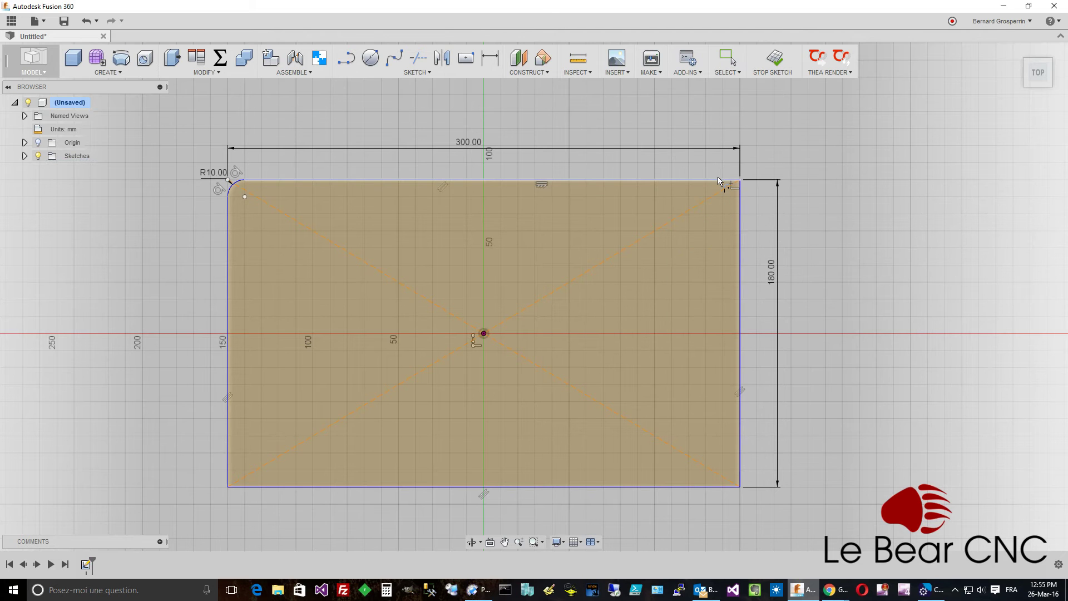
{"action": "left_click", "coordinate": [717, 177]}
{"action": "left_click", "coordinate": [740, 203]}
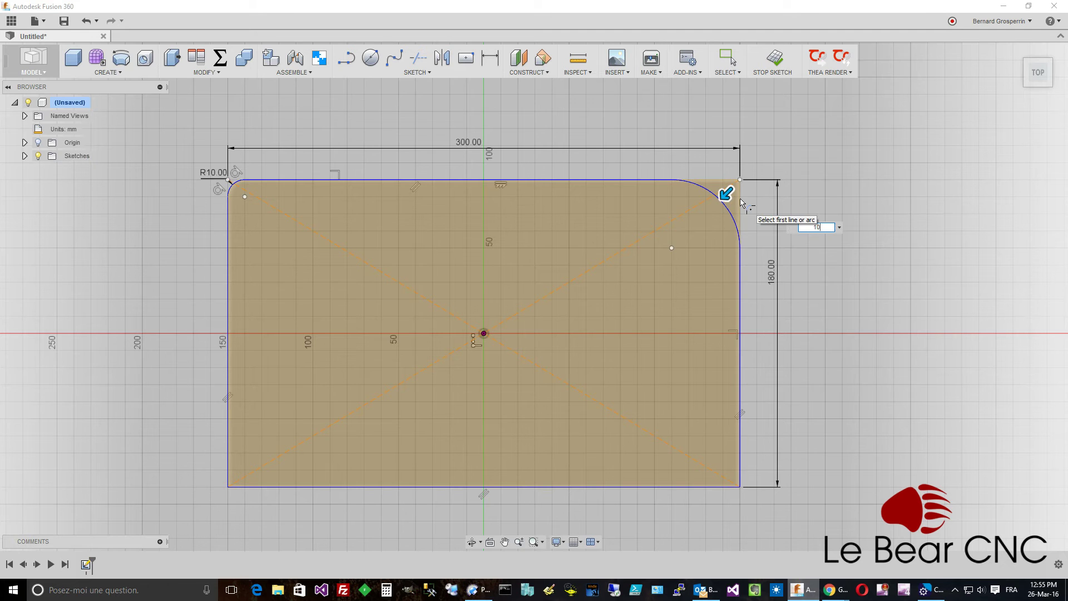
{"action": "key", "text": "Return"}
{"action": "key", "text": "Escape"}
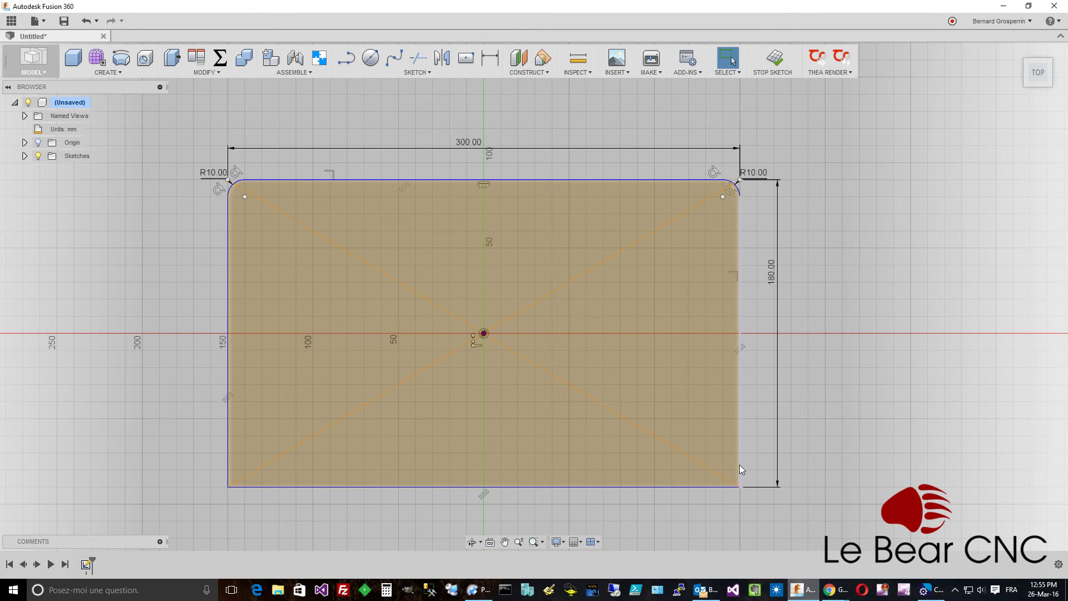
Fillet the rectangle's lower-right and lower-left corners with a 10 mm radius each
{"action": "right_click", "coordinate": [739, 468]}
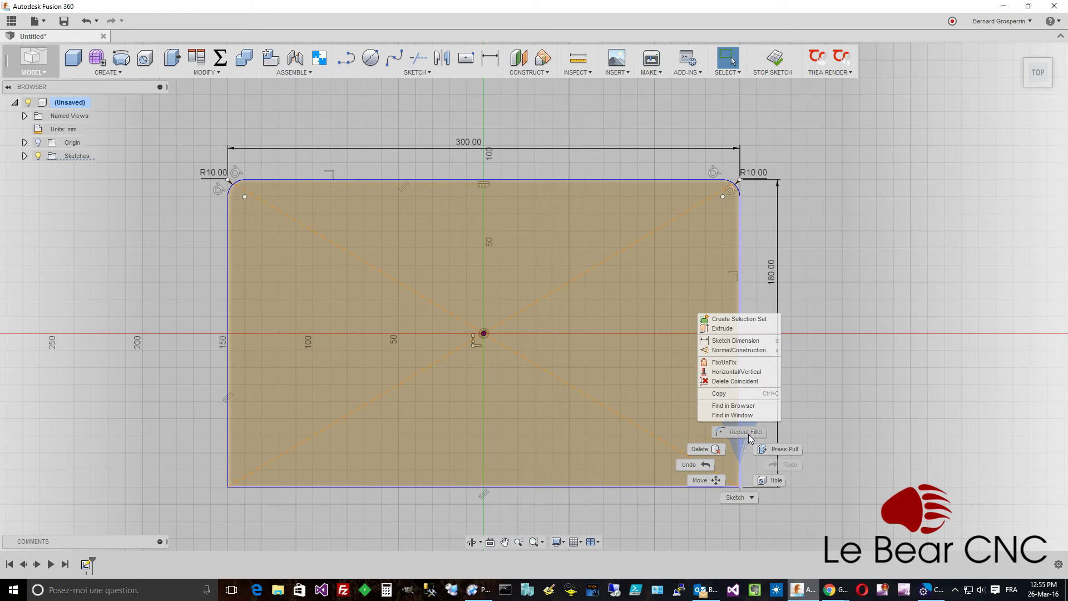
{"action": "key", "text": "Escape"}
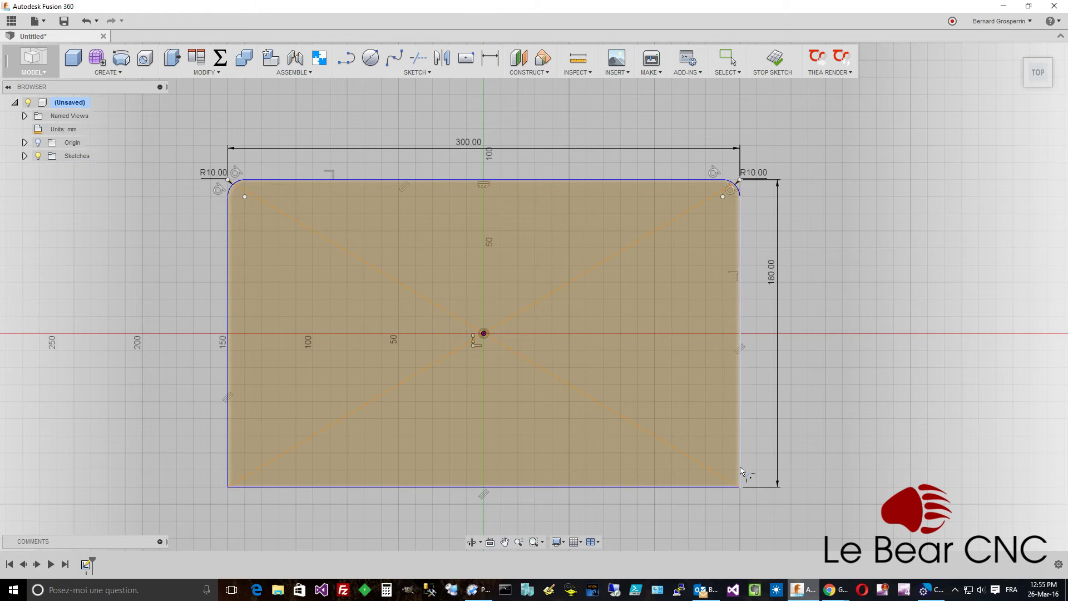
{"action": "left_click", "coordinate": [729, 489]}
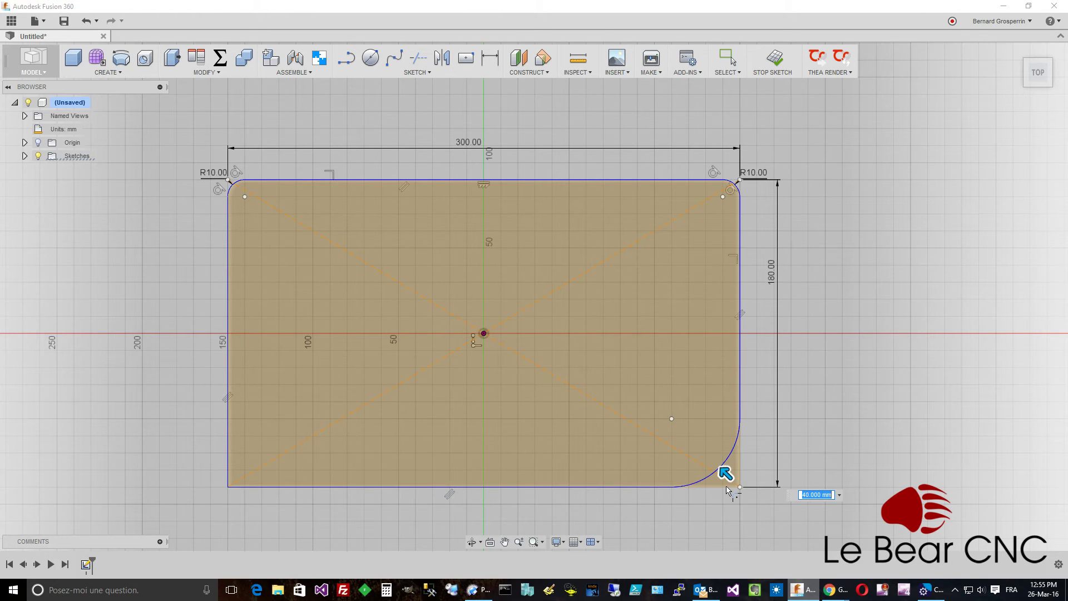
{"action": "type", "text": "10"}
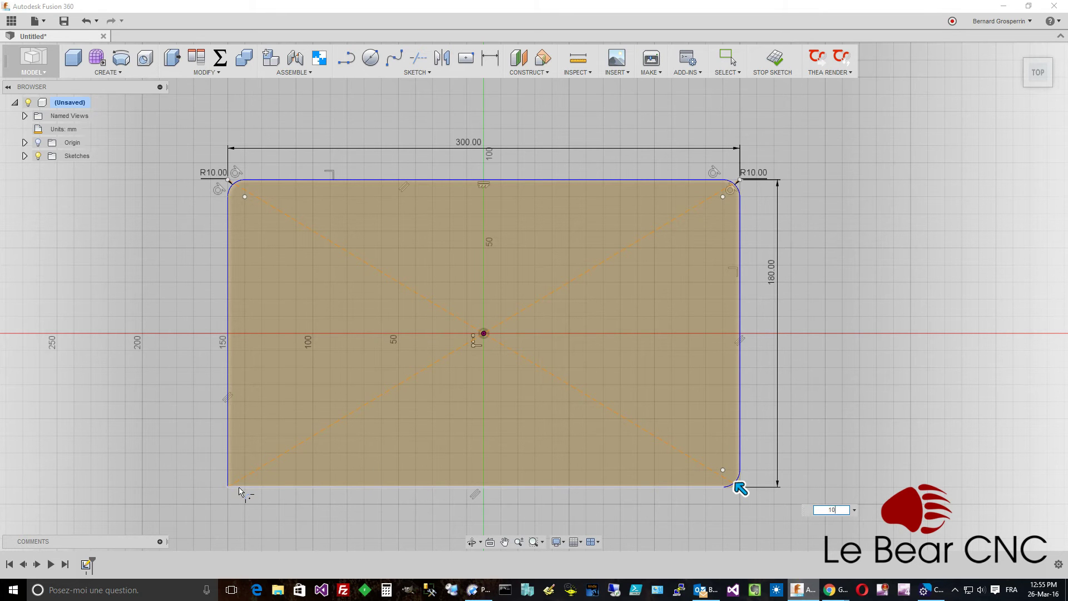
{"action": "key", "text": "Return"}
{"action": "left_click", "coordinate": [228, 469]}
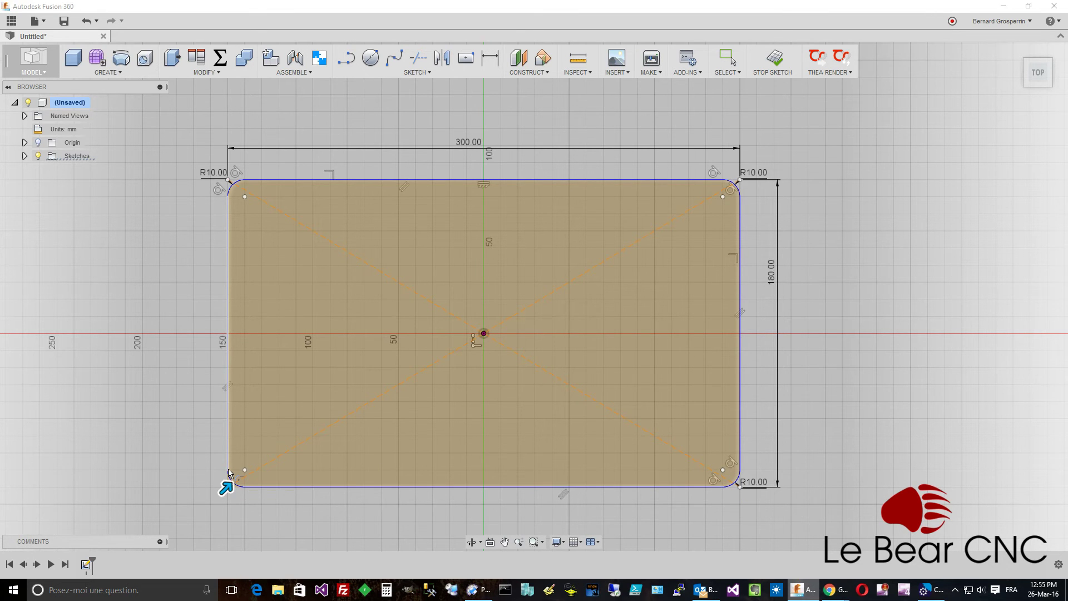
{"action": "key", "text": "Return"}
{"action": "key", "text": "Escape"}
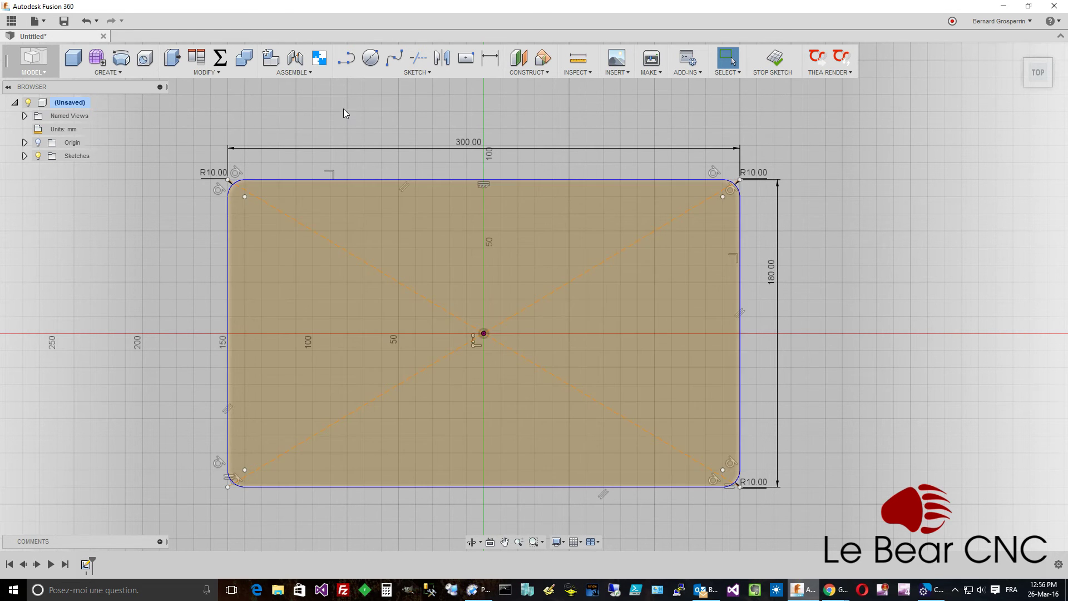
Sketch a 10 mm diameter circle centred on the upper-left fillet's centre point
{"action": "left_click", "coordinate": [370, 57]}
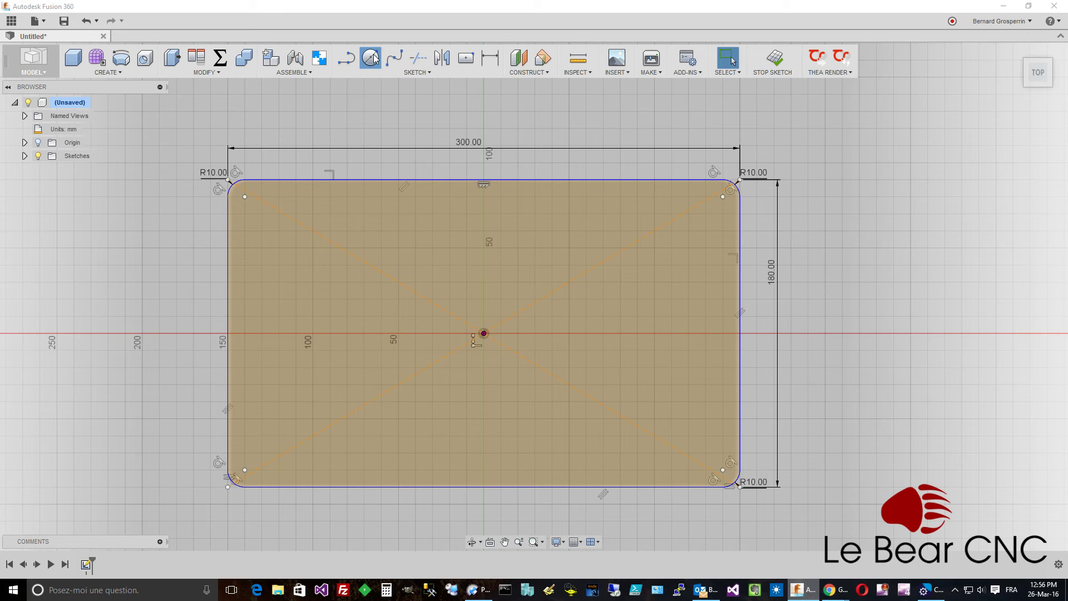
{"action": "left_click", "coordinate": [250, 196]}
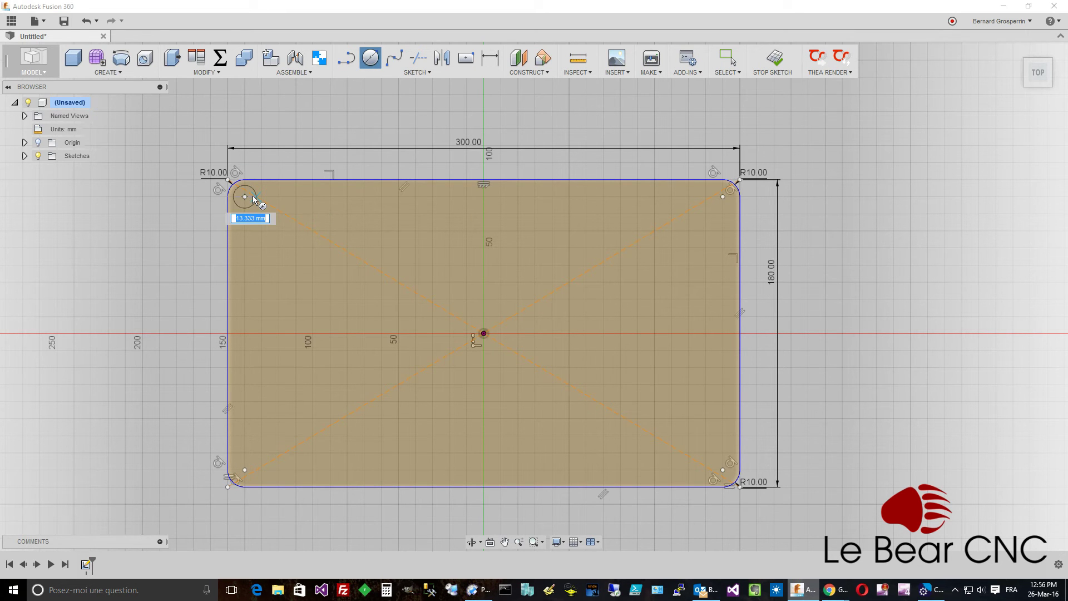
{"action": "type", "text": "10"}
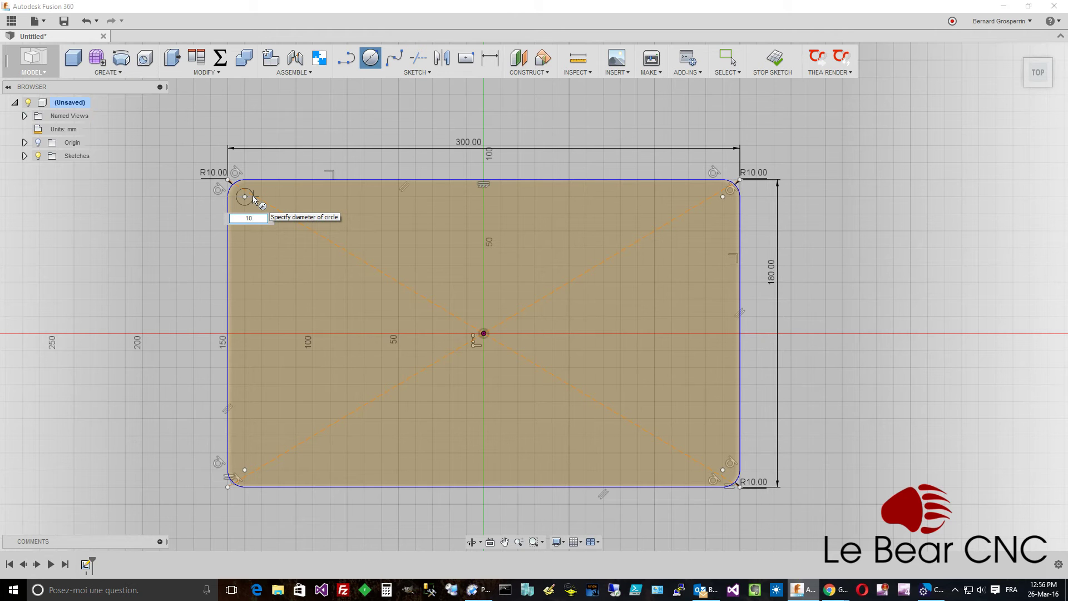
{"action": "key", "text": "Tab"}
{"action": "key", "text": "Return"}
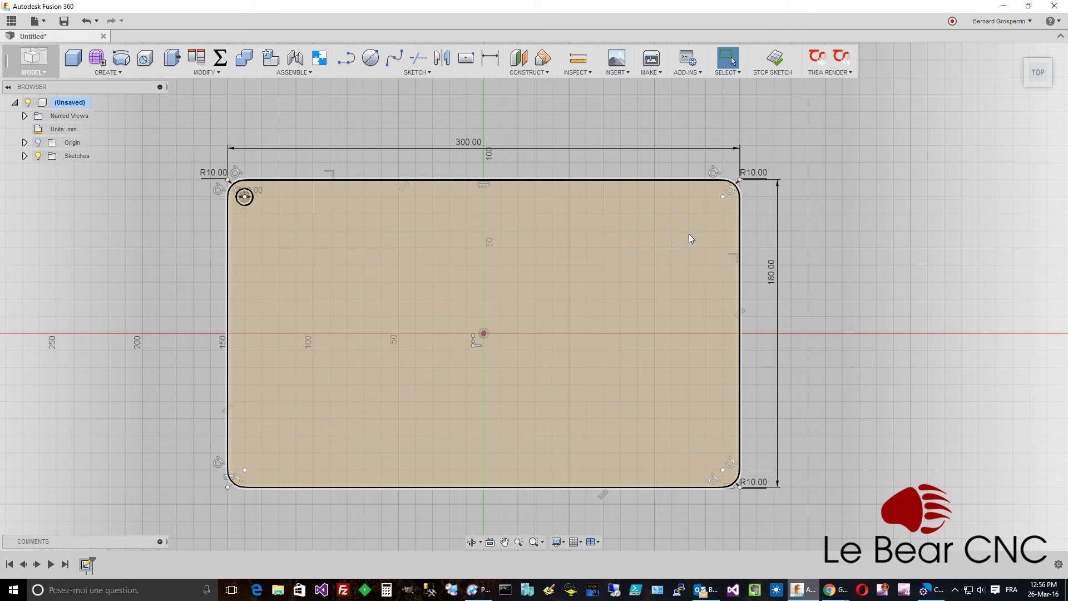
Sketch a 10 mm diameter circle centred on the upper-right fillet's centre point
{"action": "left_click", "coordinate": [722, 194]}
{"action": "right_click", "coordinate": [722, 194]}
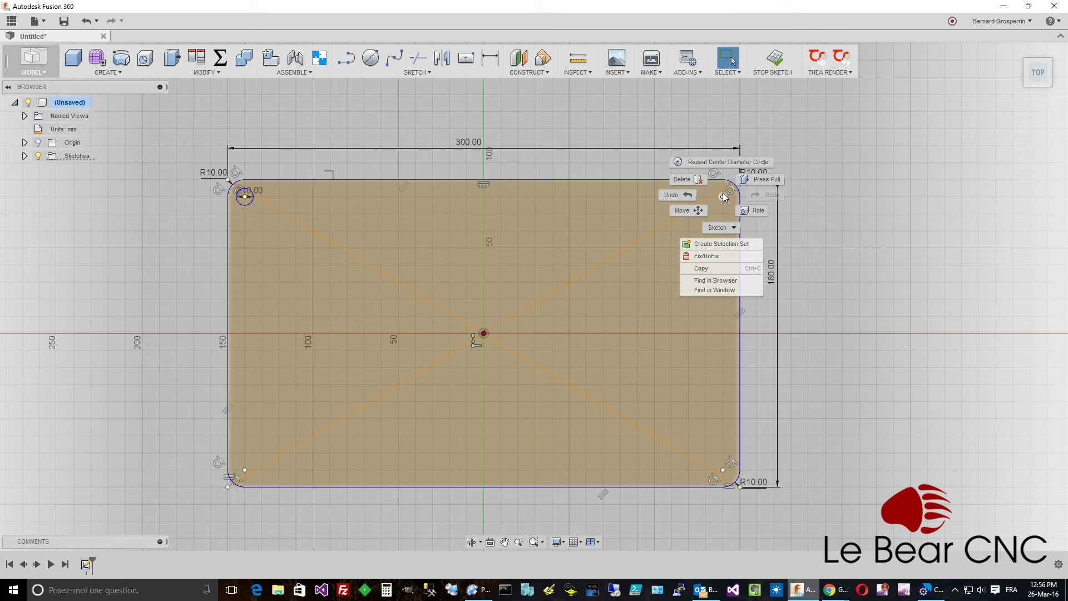
{"action": "left_click", "coordinate": [724, 162]}
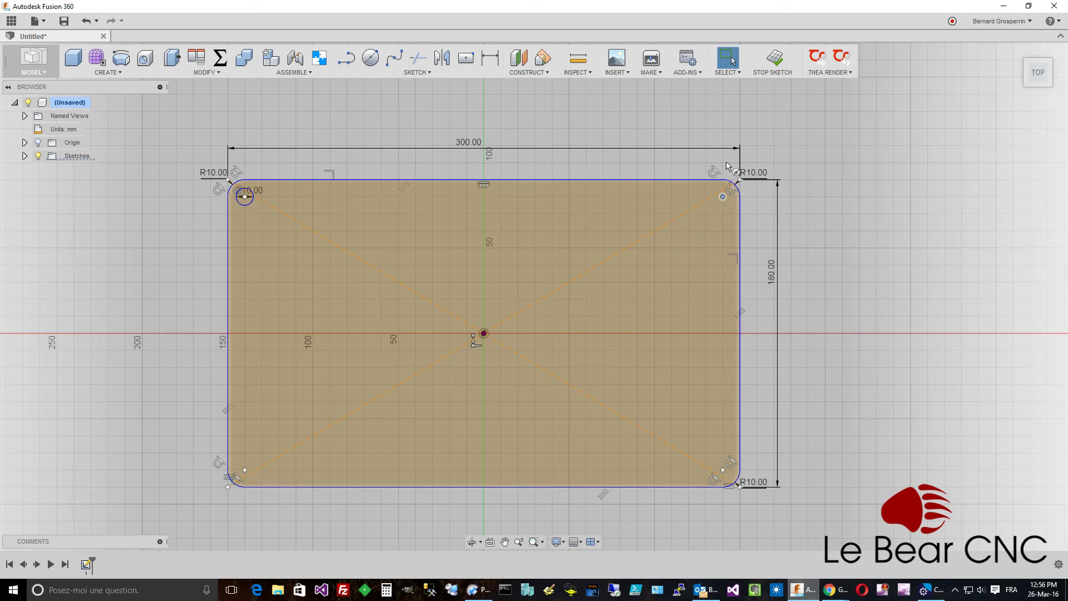
{"action": "left_click", "coordinate": [722, 197]}
{"action": "type", "text": "10"}
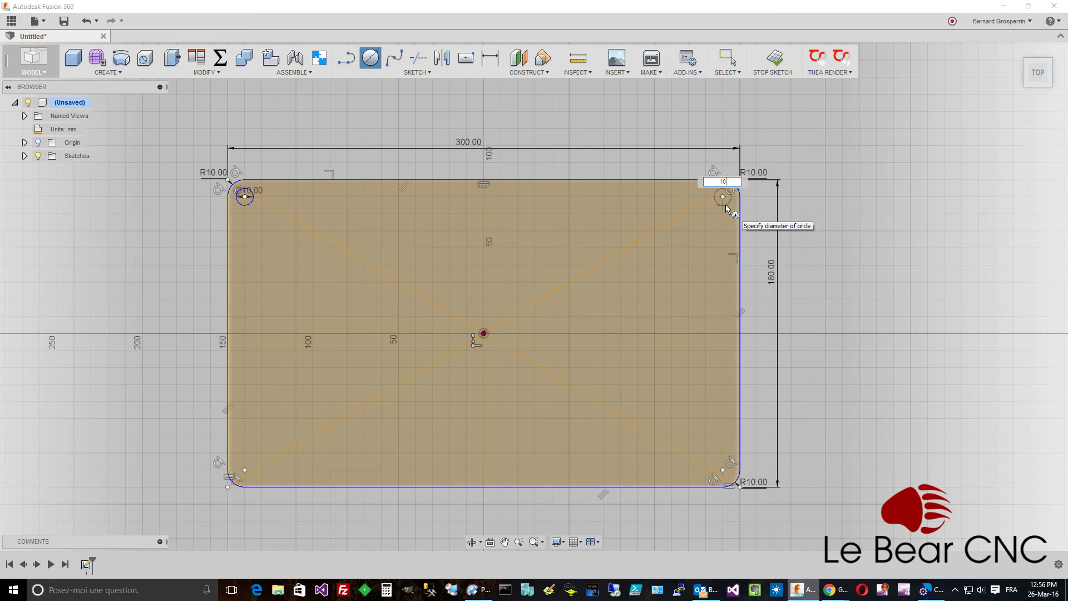
{"action": "key", "text": "Tab"}
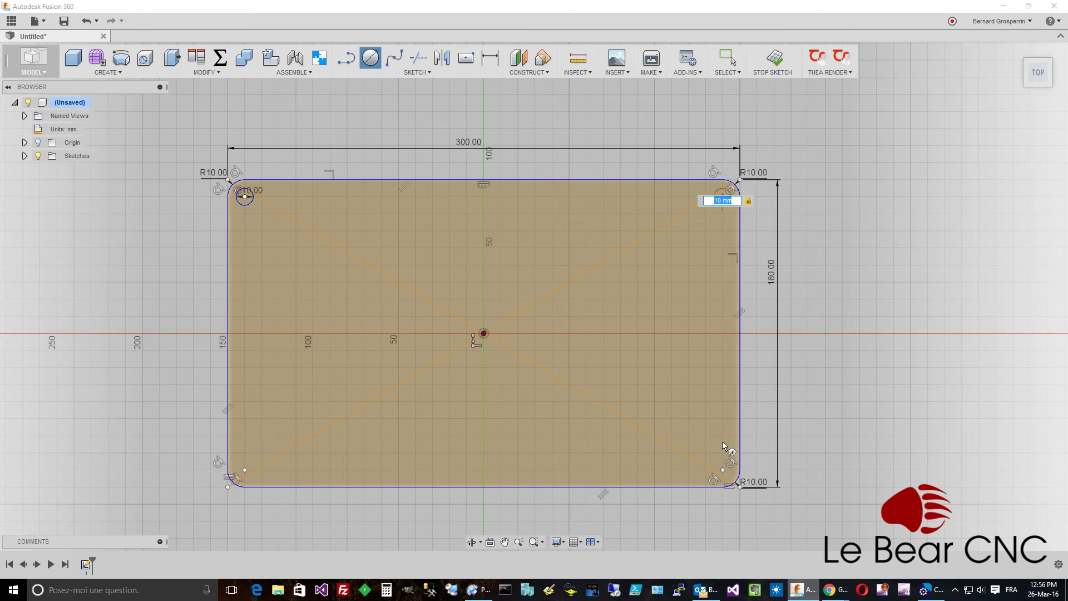
{"action": "key", "text": "Return"}
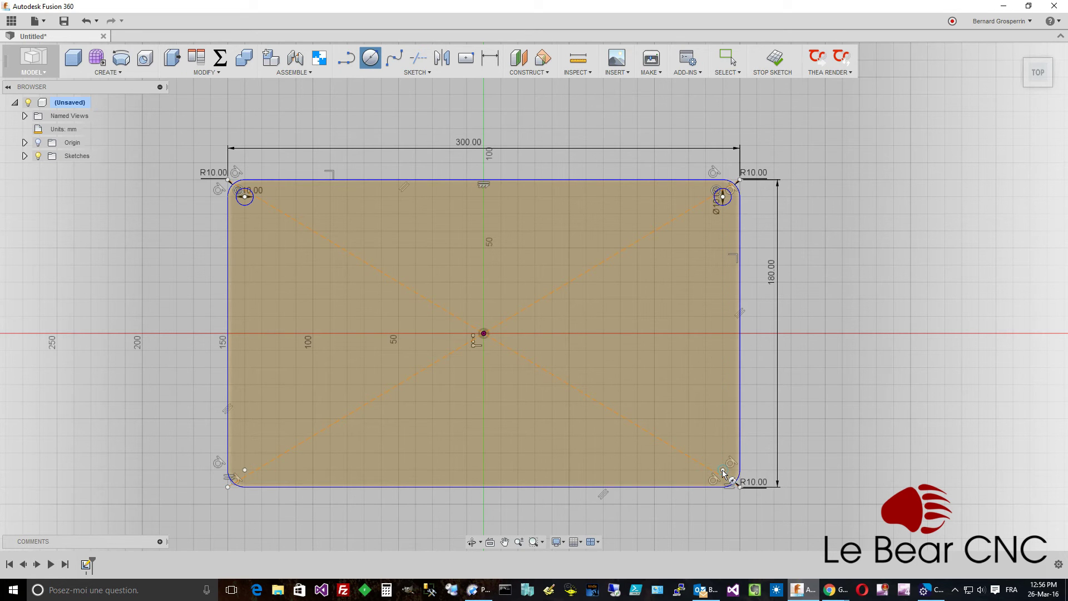
Sketch a 10 mm diameter circle centred on the lower-right fillet's centre point
{"action": "left_click", "coordinate": [722, 470]}
{"action": "type", "text": "1"}
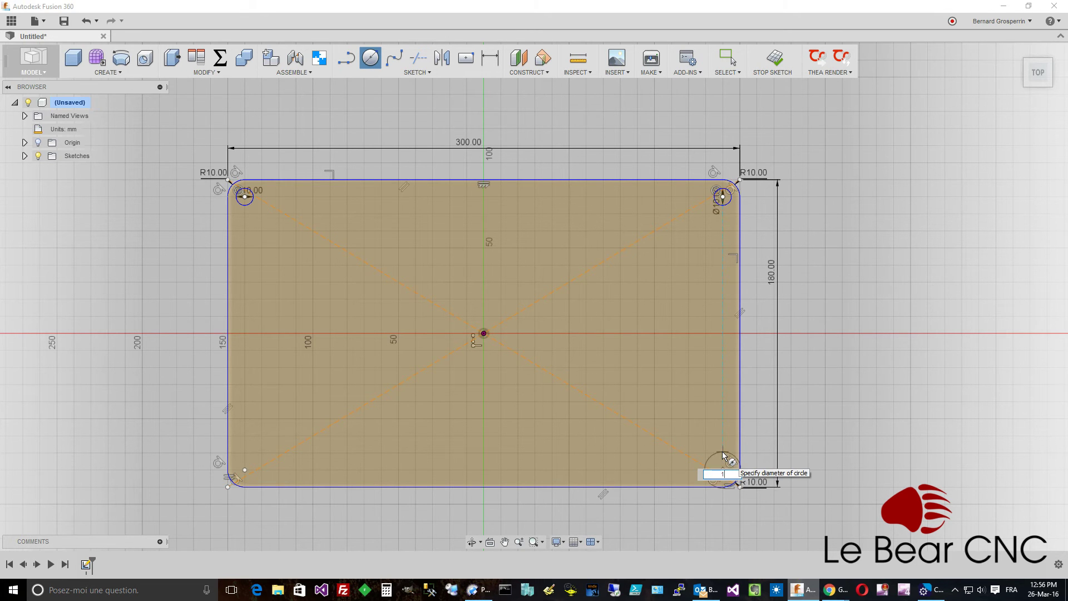
{"action": "type", "text": "0"}
{"action": "key", "text": "Tab"}
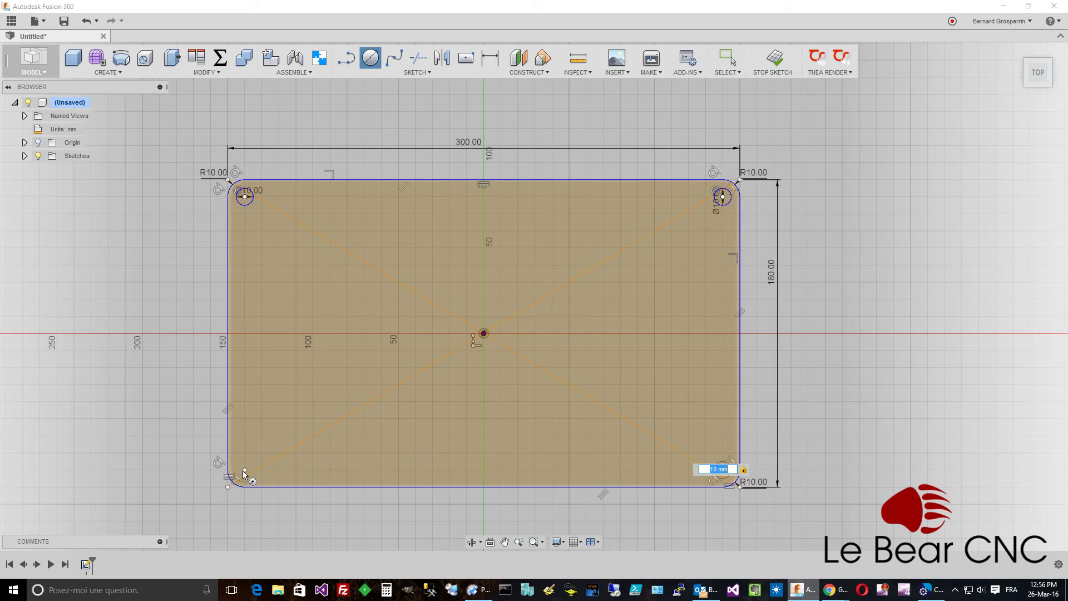
{"action": "key", "text": "Return"}
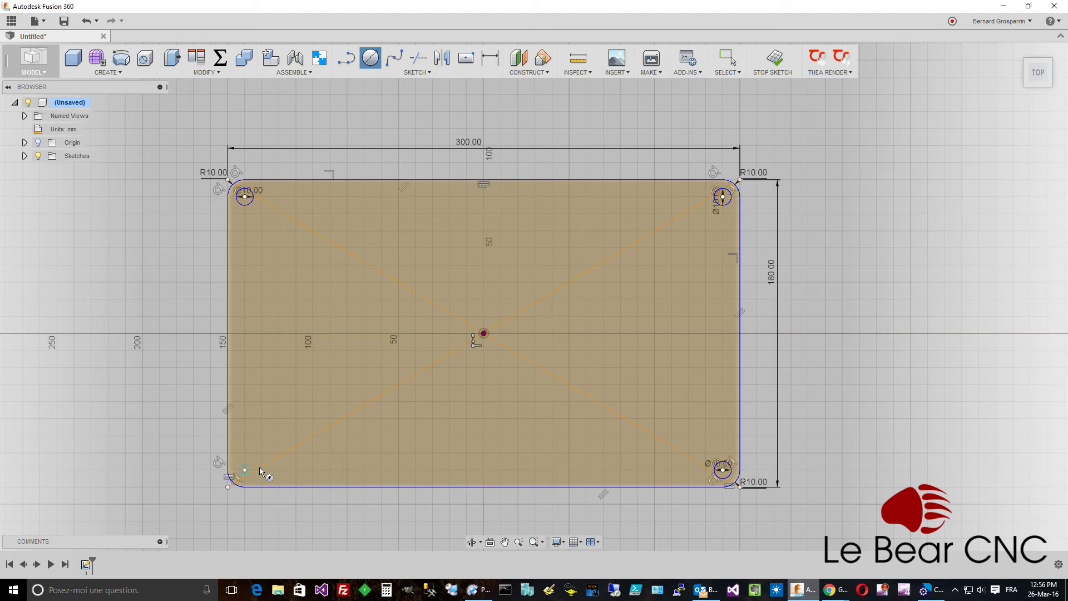
Sketch a 10 mm diameter circle centred on the lower-left fillet's centre point and leave the circle command
{"action": "left_click", "coordinate": [245, 472]}
{"action": "type", "text": "10"}
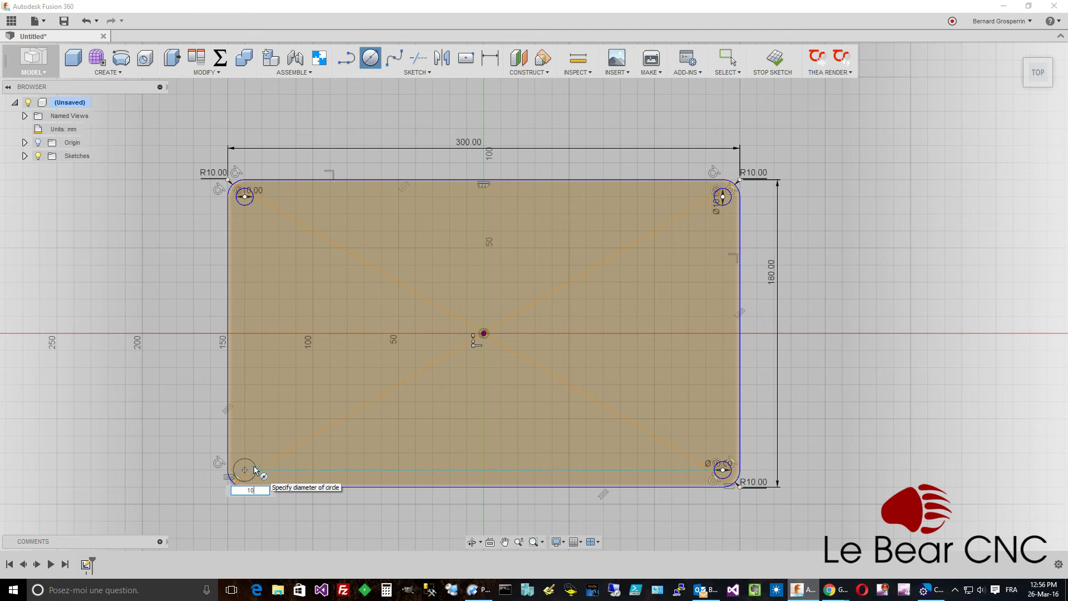
{"action": "key", "text": "Return"}
{"action": "key", "text": "Escape"}
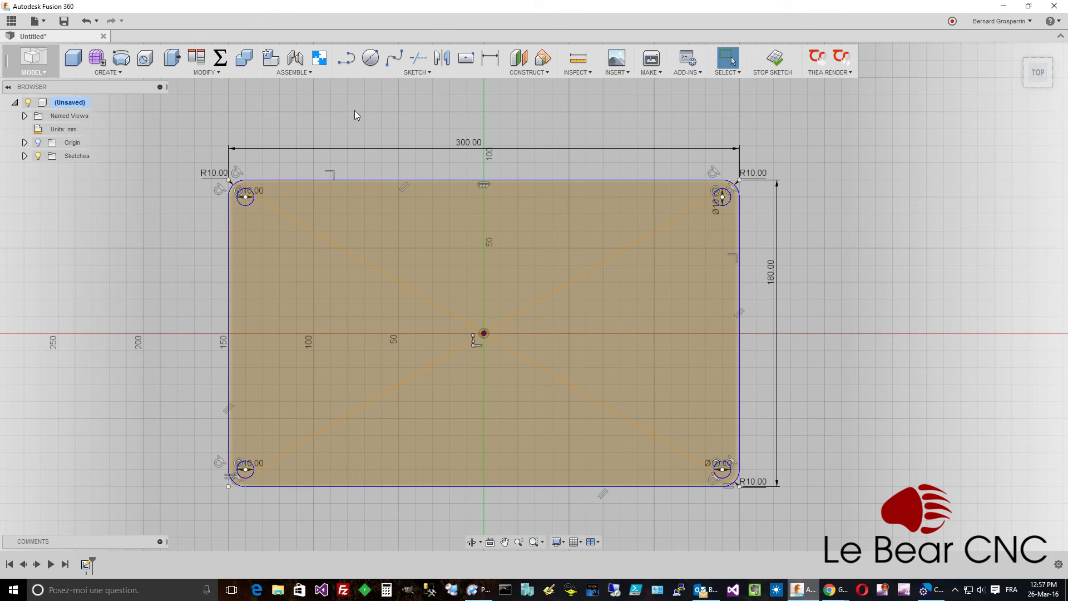
Use Press Pull to extrude the plate profile, without the four corner circles, 10 mm as a new body
{"action": "left_click", "coordinate": [174, 60]}
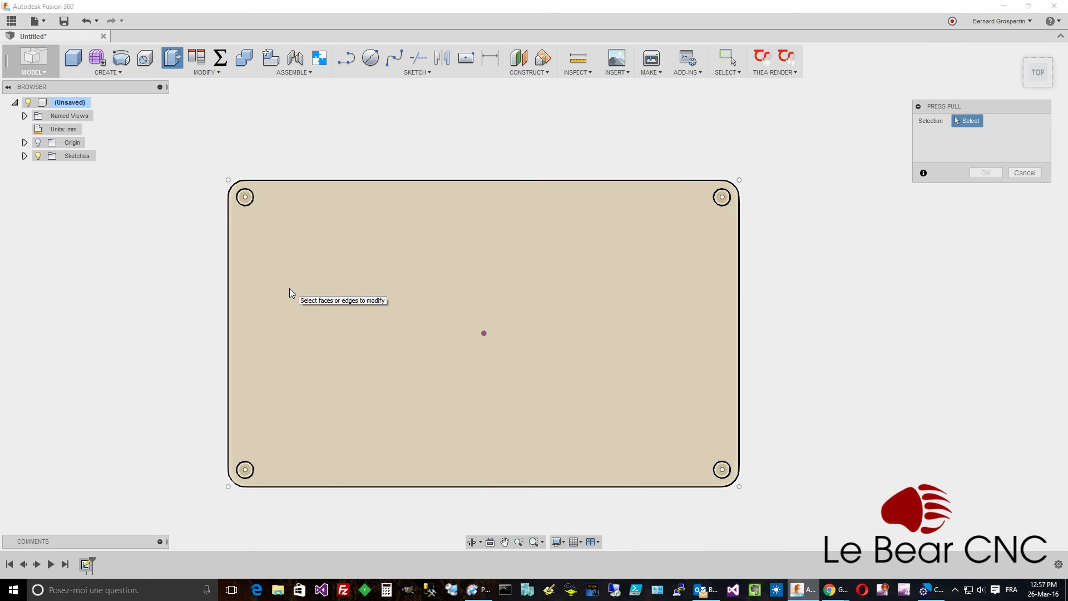
{"action": "left_click", "coordinate": [289, 294]}
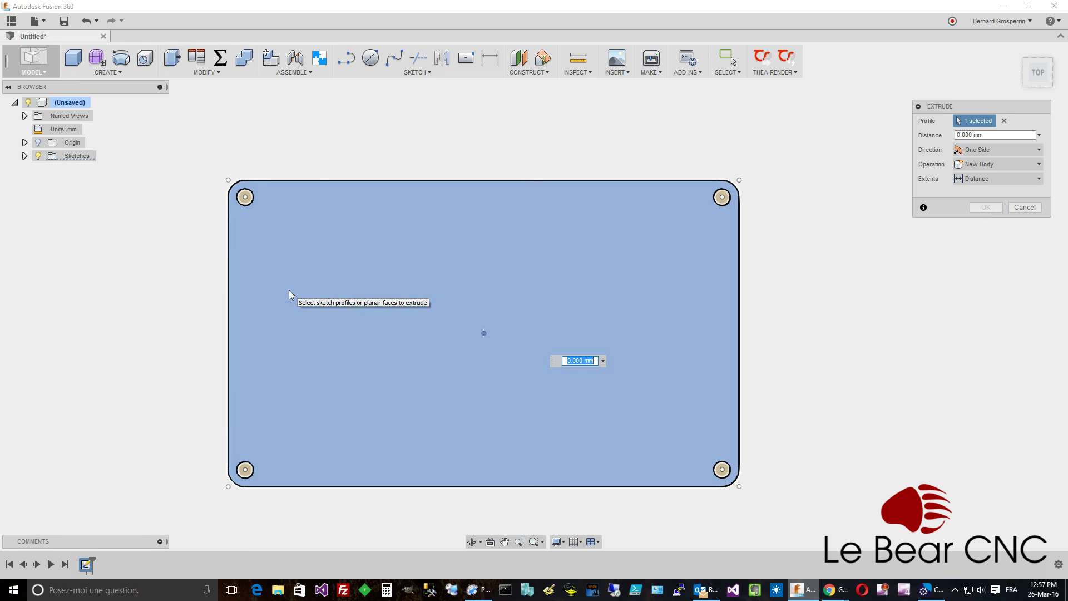
{"action": "type", "text": "3"}
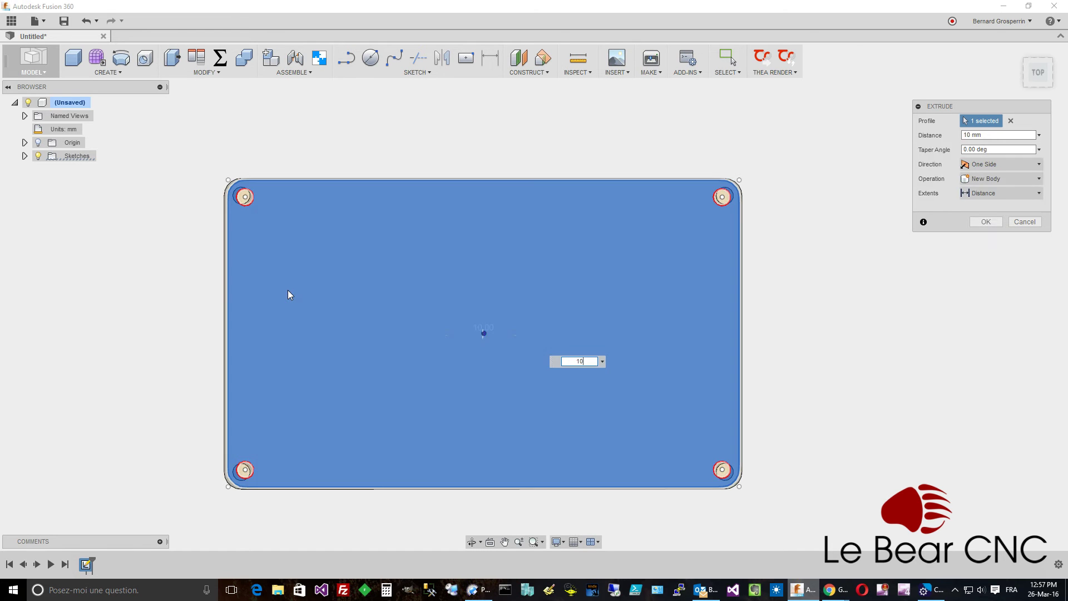
{"action": "key", "text": "Return"}
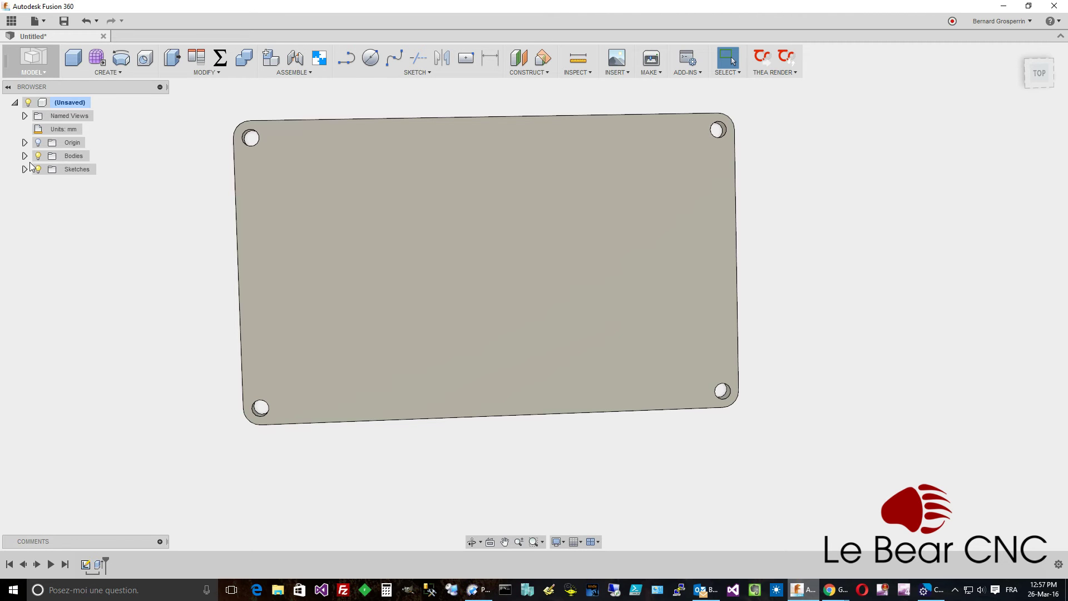
Open the BabyCNC Parts folder of the Le Bear Baby CNC project and browse to the NEMA 17 part
{"action": "left_click", "coordinate": [11, 22]}
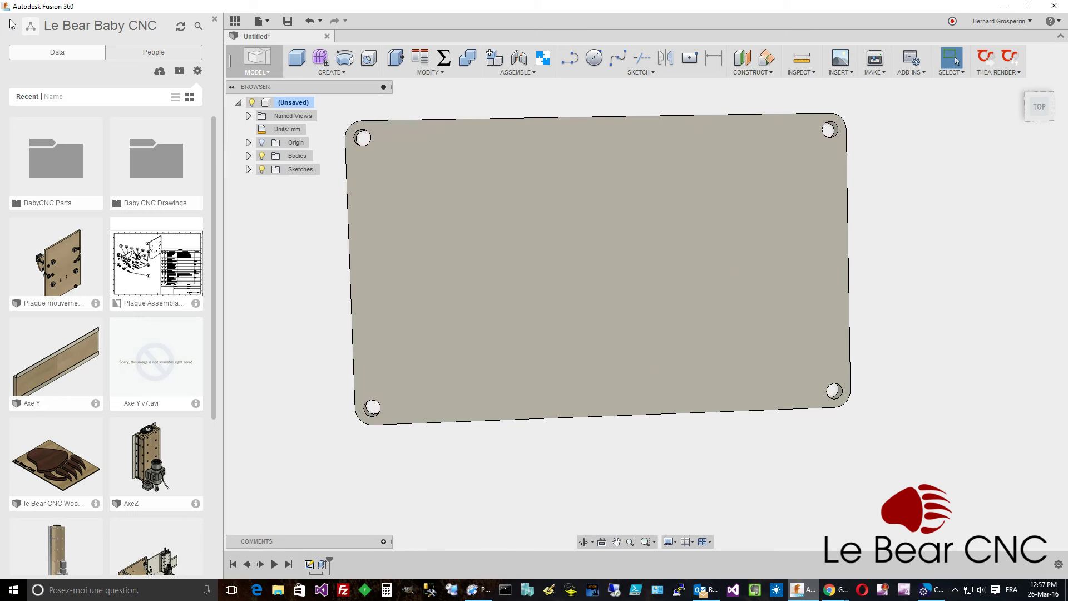
{"action": "left_click", "coordinate": [61, 176]}
{"action": "double_click", "coordinate": [61, 173]}
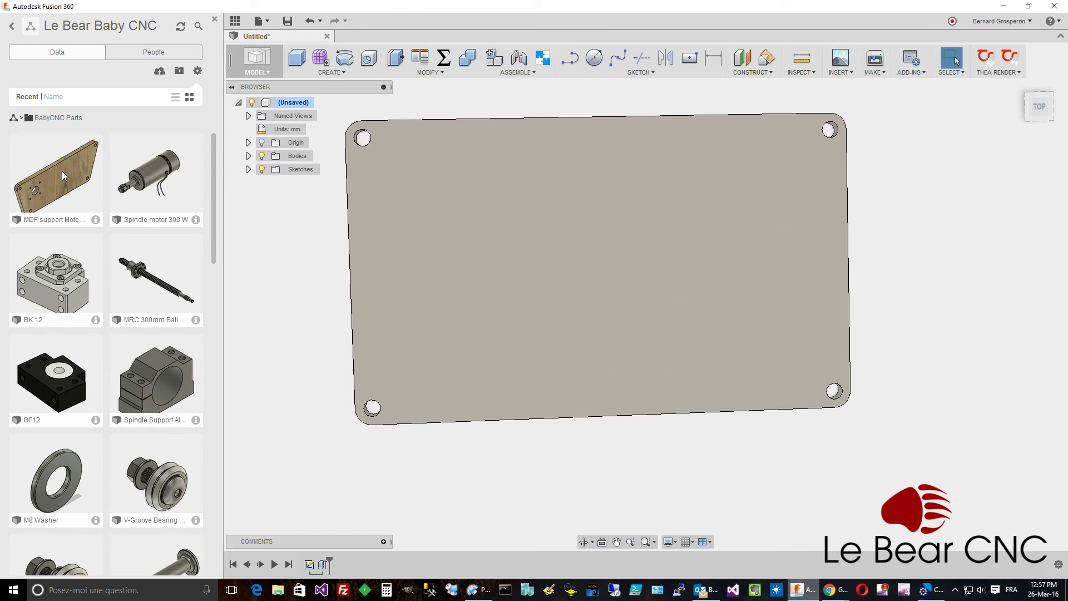
{"action": "left_click_drag", "start_coordinate": [213, 252], "coordinate": [225, 362]}
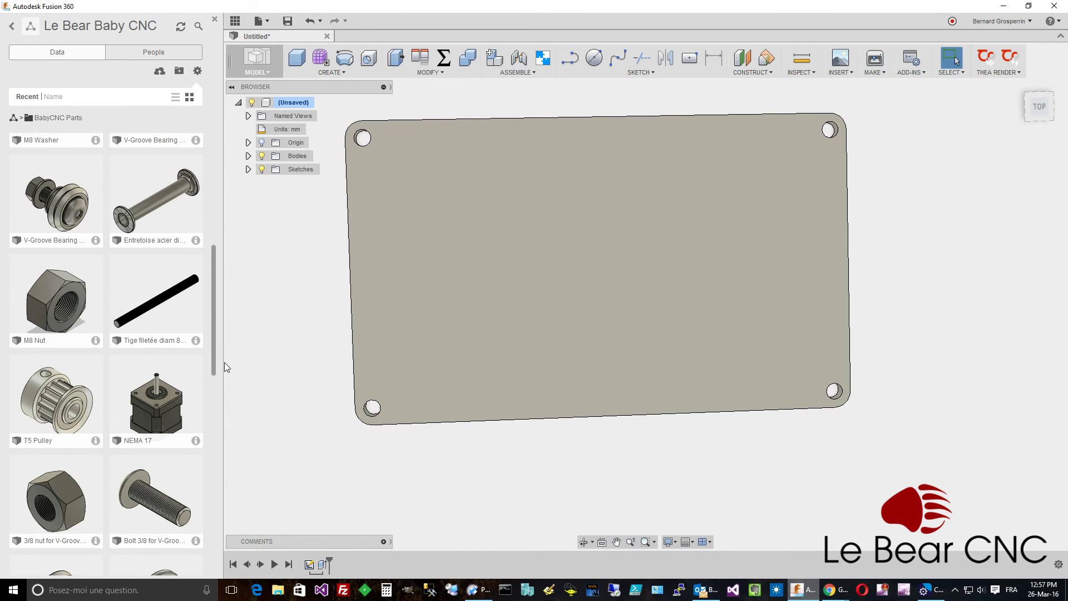
Try to insert the NEMA 17 part into the current design
{"action": "left_click", "coordinate": [175, 406]}
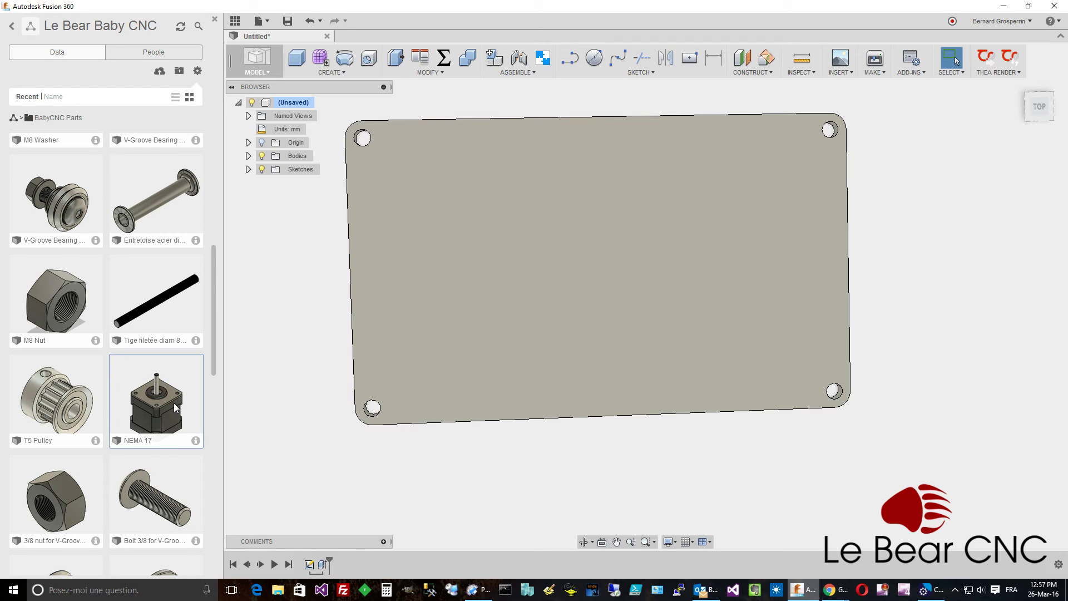
{"action": "right_click", "coordinate": [175, 406]}
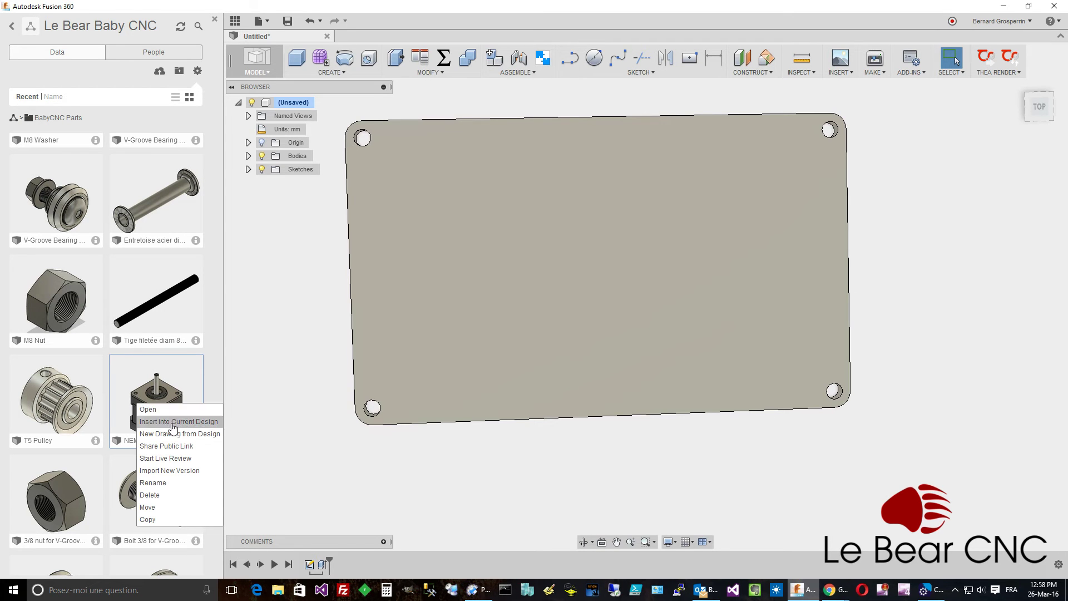
{"action": "left_click", "coordinate": [172, 423]}
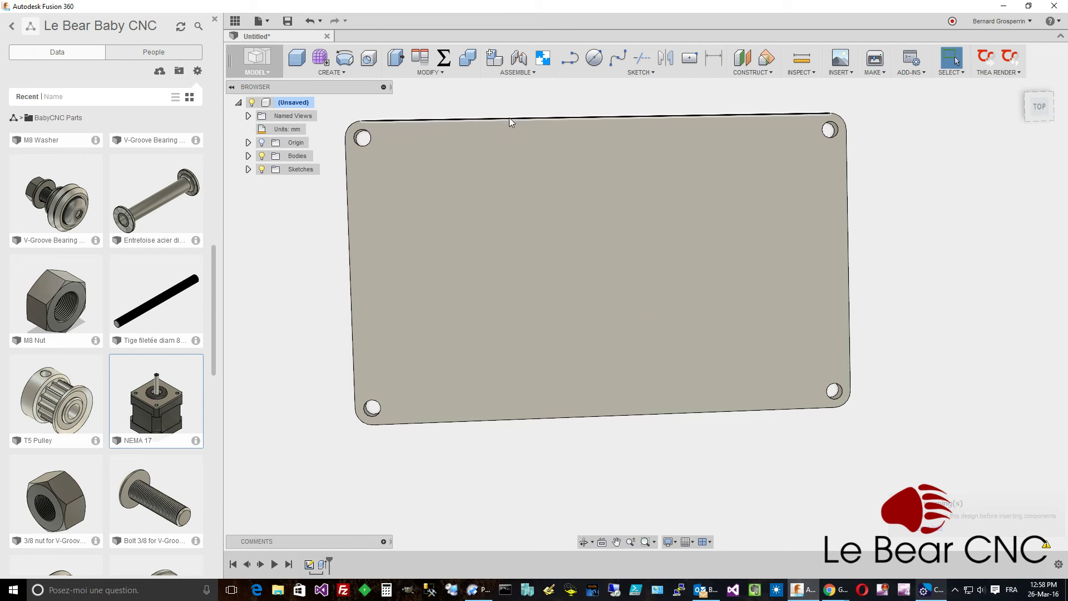
Save the design as "Plaque support Nema 17" in the BabyCNC Parts folder of the Le Bear Baby CNC project
{"action": "left_click", "coordinate": [287, 22]}
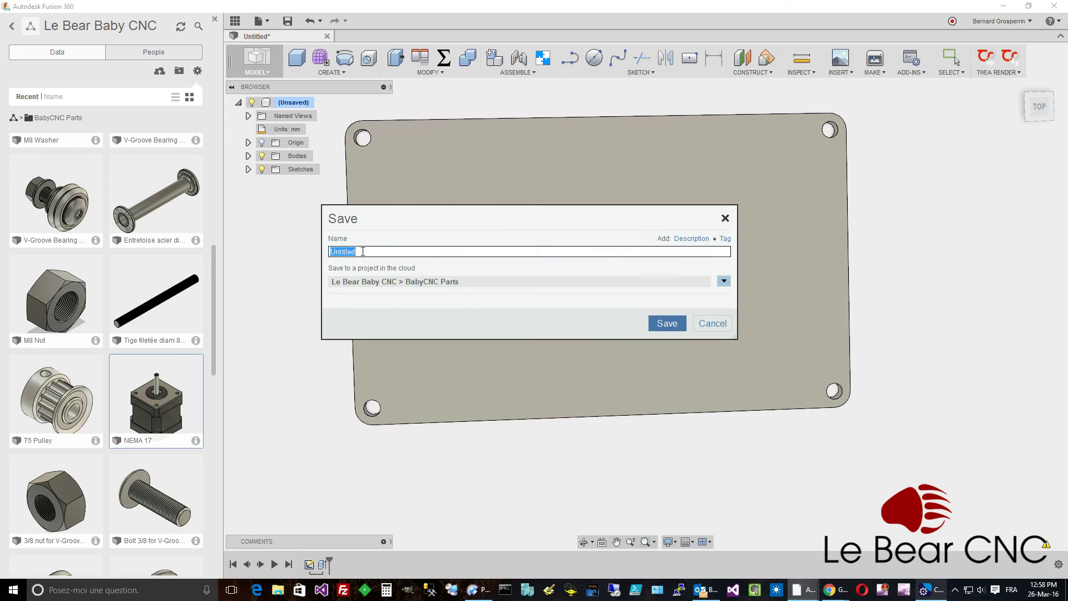
{"action": "type", "text": "Plaque support Ne"}
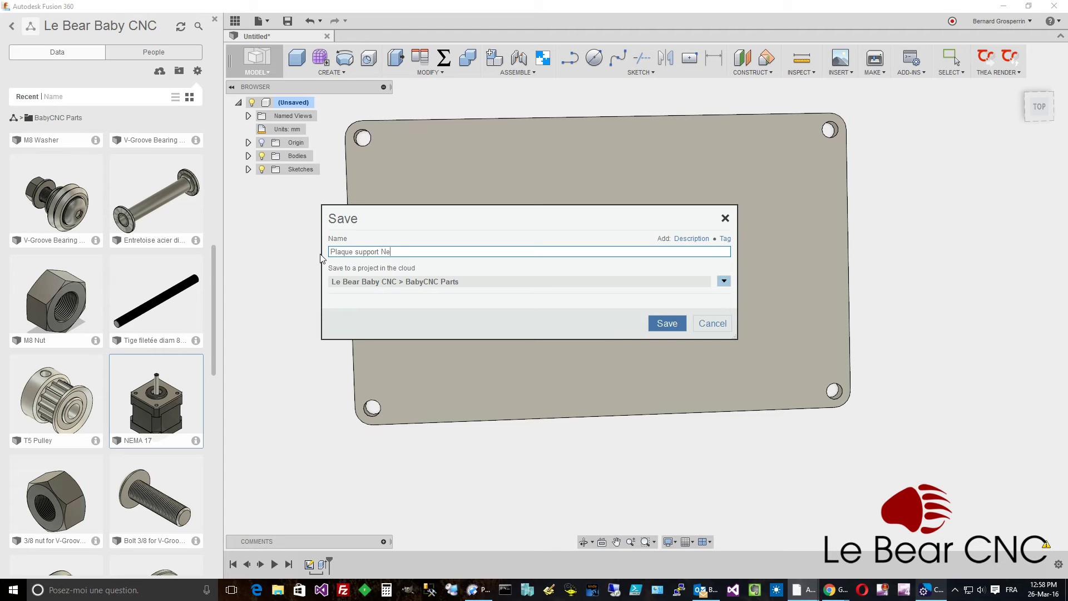
{"action": "type", "text": "ma 17"}
{"action": "left_click", "coordinate": [667, 324]}
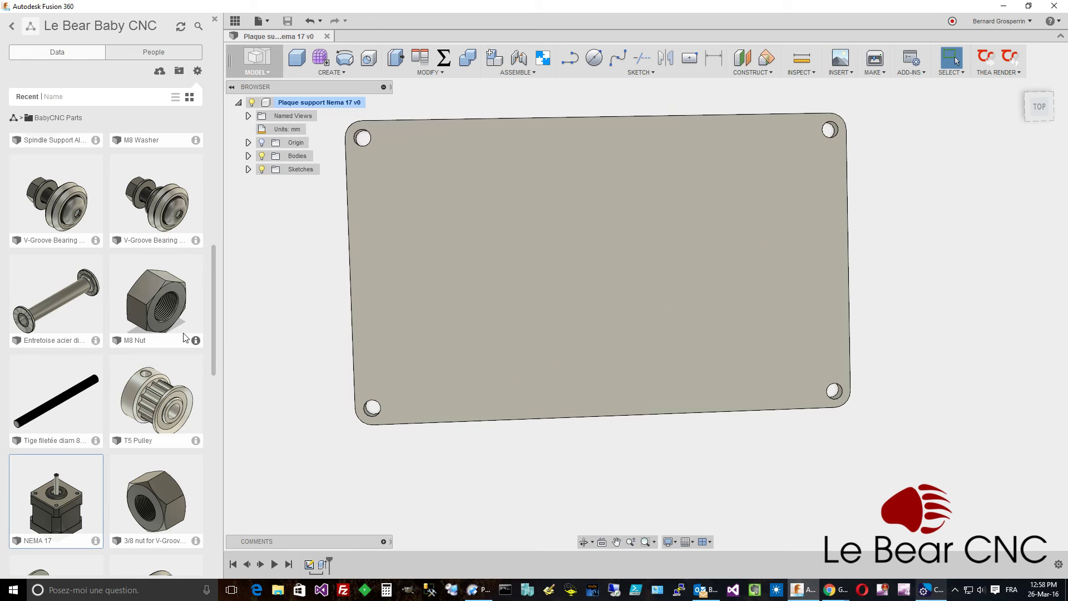
Insert the NEMA 17 part into the current design and close the project data listing
{"action": "right_click", "coordinate": [63, 495]}
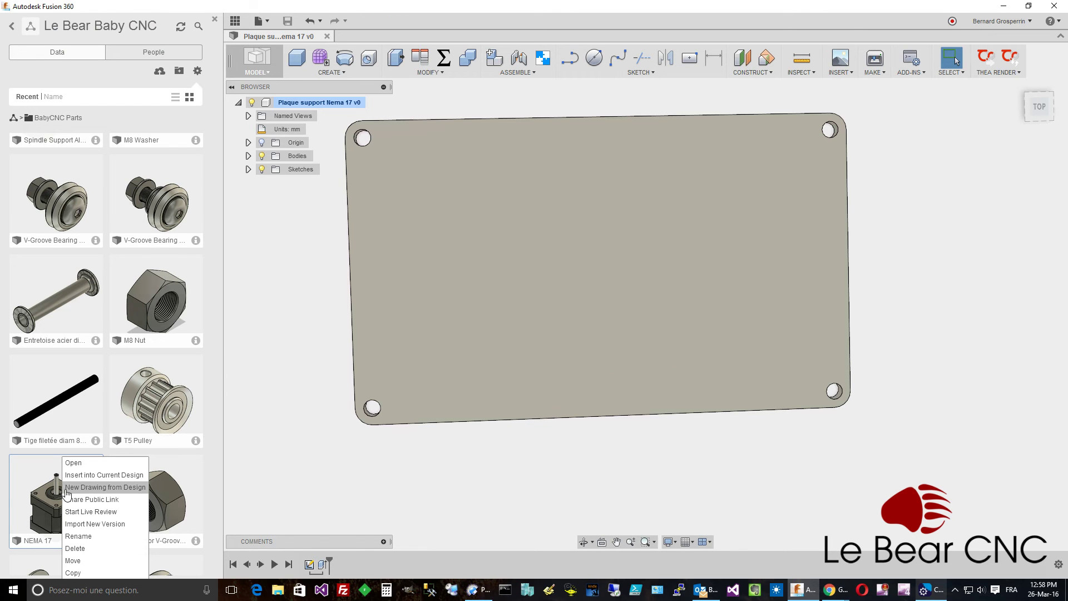
{"action": "left_click", "coordinate": [89, 476]}
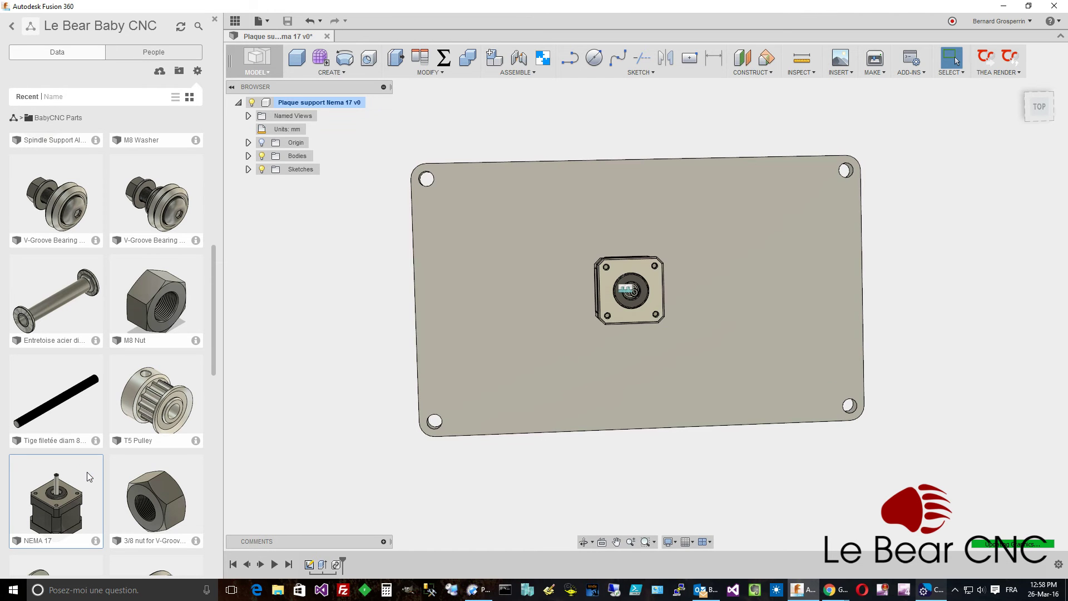
{"action": "left_click", "coordinate": [216, 20]}
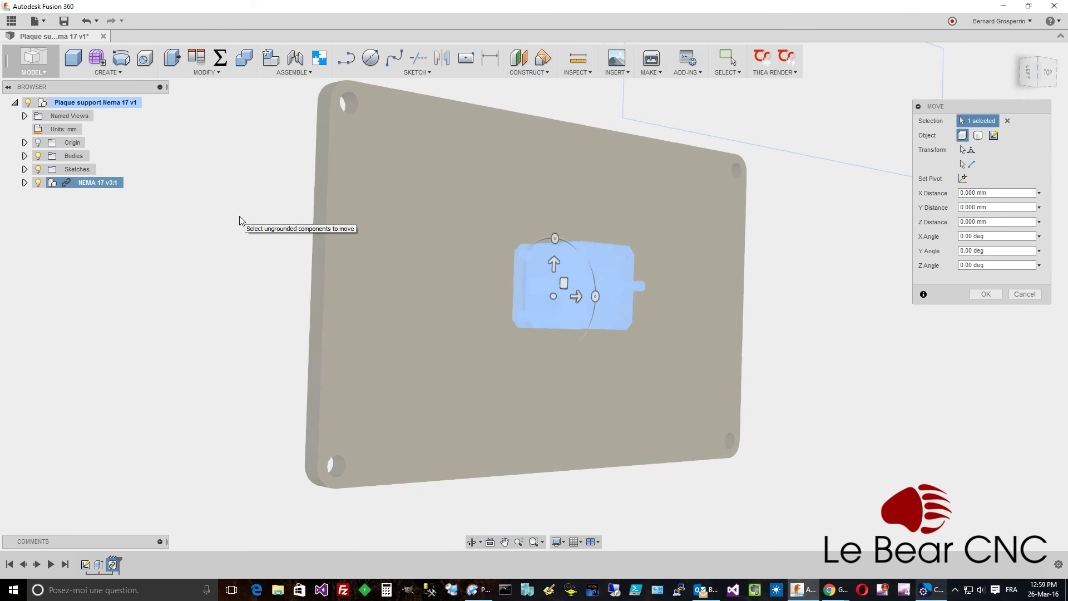
Move the NEMA 17 motor about X -98.169, Y 11.364 and Z -116.161 mm so it sits clear of the plate near one short end
{"action": "left_click_drag", "start_coordinate": [545, 310], "coordinate": [229, 244]}
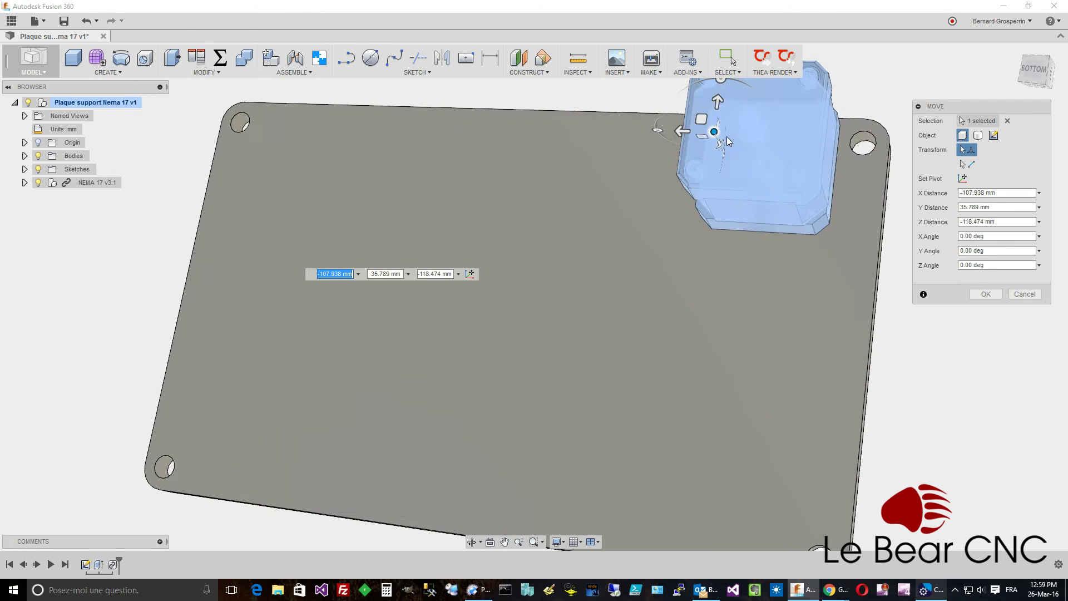
{"action": "left_click_drag", "start_coordinate": [715, 129], "coordinate": [673, 209]}
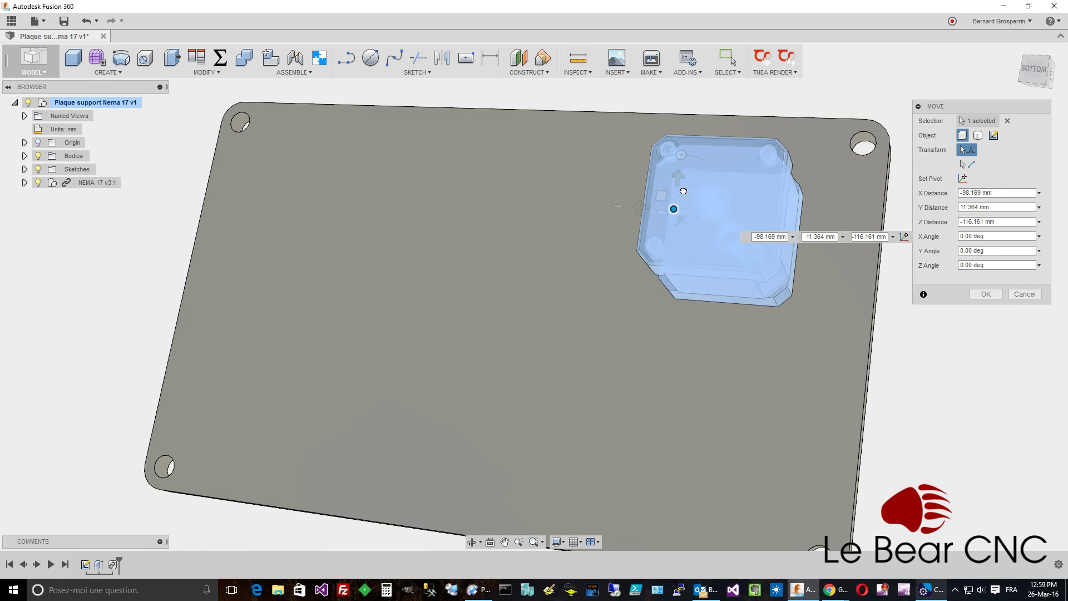
{"action": "middle_click_drag", "start_coordinate": [683, 191], "coordinate": [682, 197], "text": "shift"}
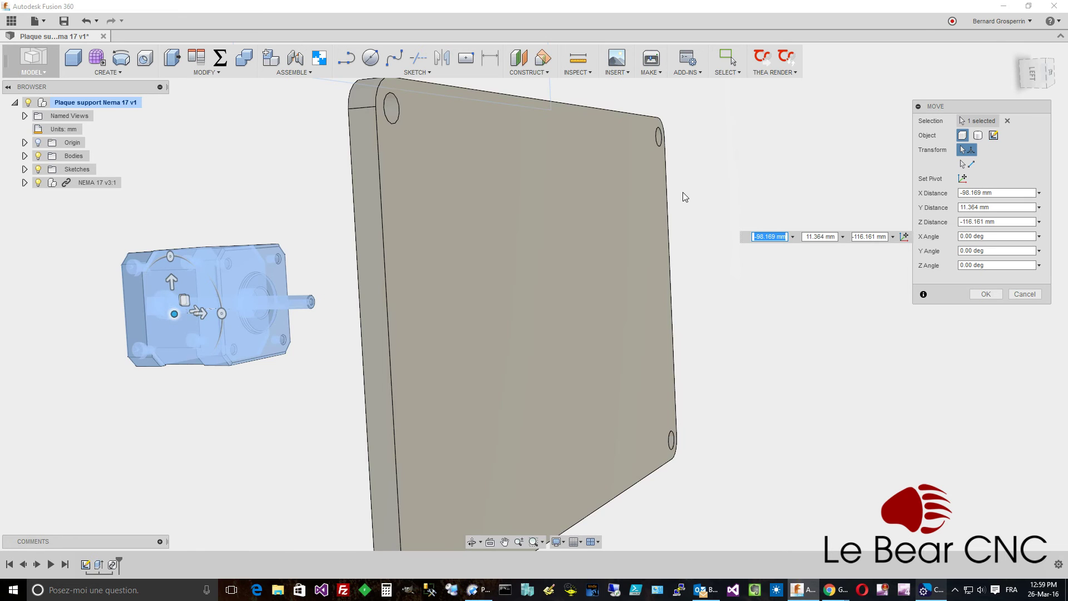
{"action": "middle_click_drag", "start_coordinate": [346, 293], "coordinate": [346, 293], "text": "shift"}
{"action": "middle_click_drag", "start_coordinate": [346, 351], "coordinate": [727, 190], "text": "shift"}
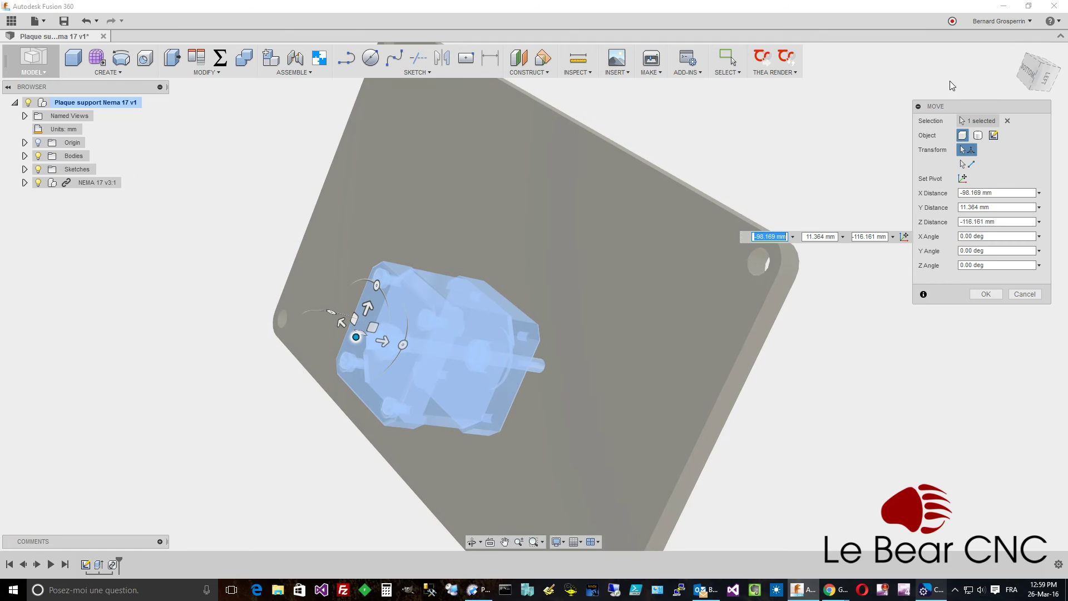
{"action": "left_click", "coordinate": [1028, 72]}
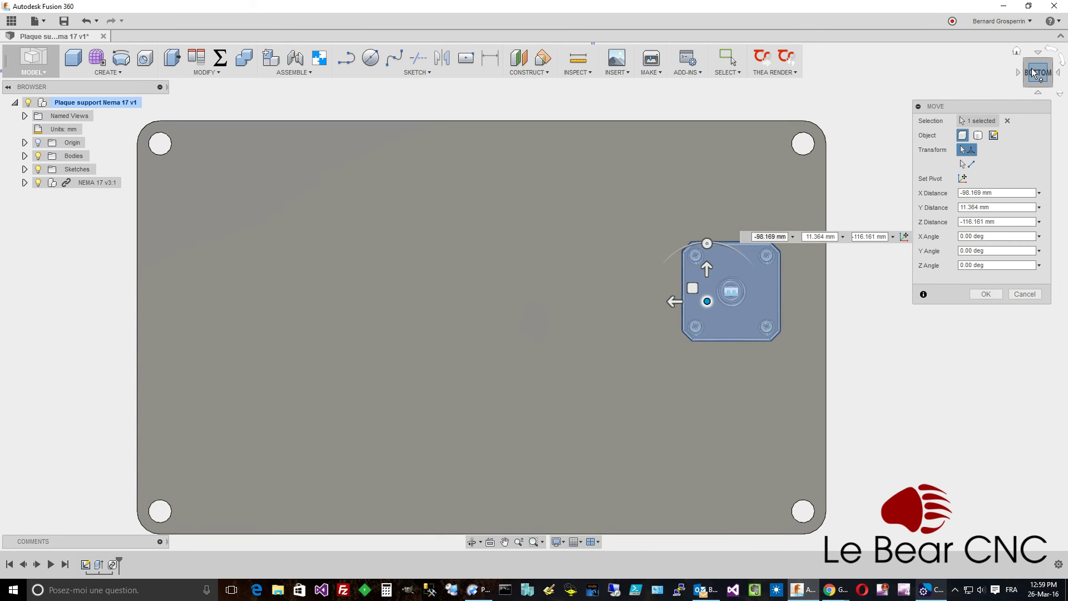
{"action": "key", "text": "Return"}
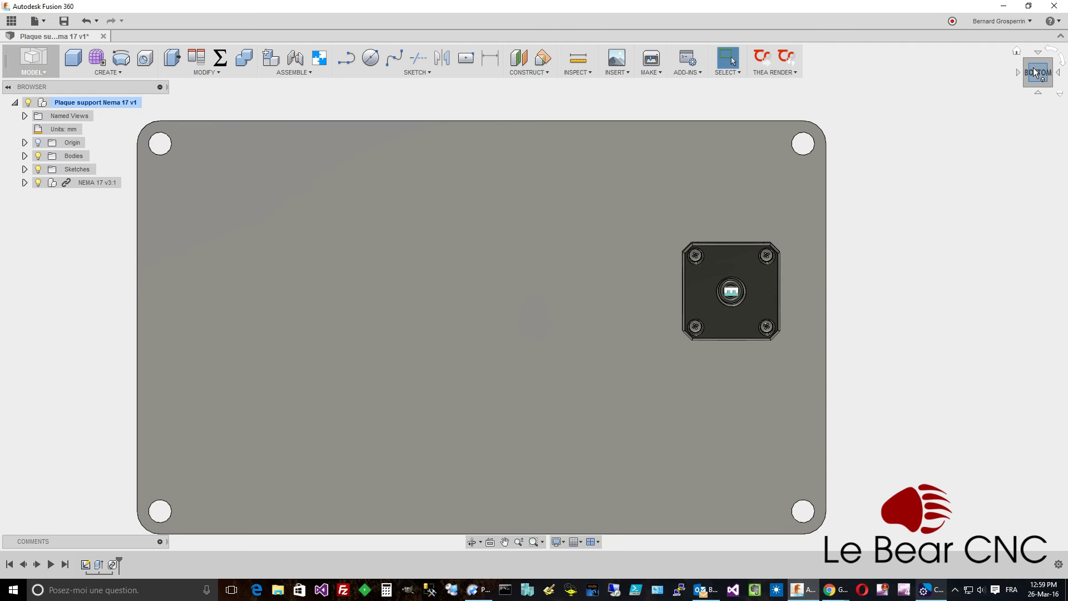
Project the motor's front face outline, central boss circle and four mounting holes into a new sketch
{"action": "left_click", "coordinate": [1036, 72]}
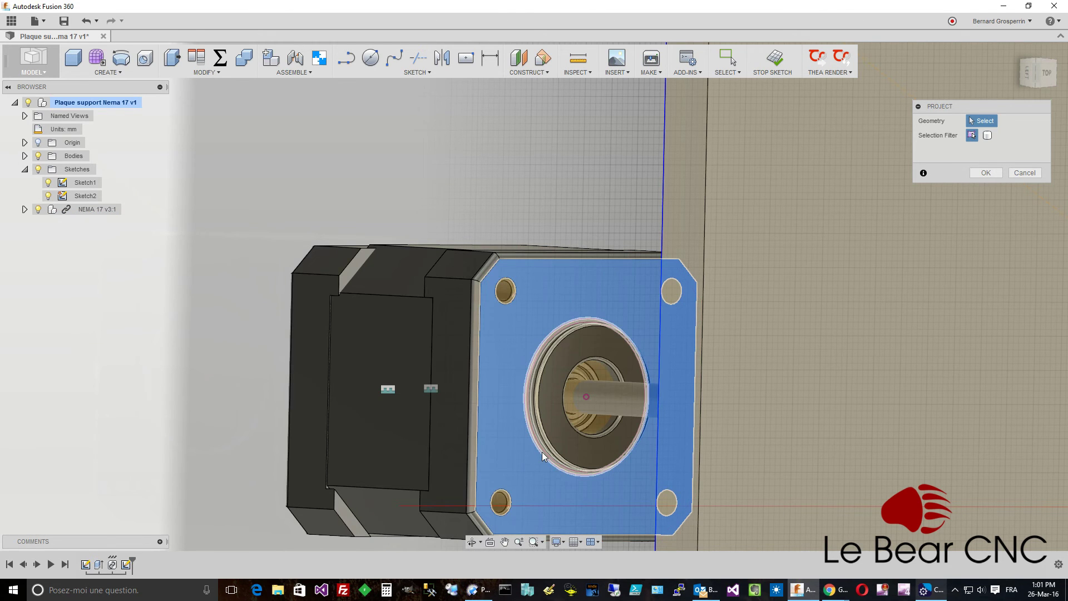
{"action": "left_click", "coordinate": [532, 458]}
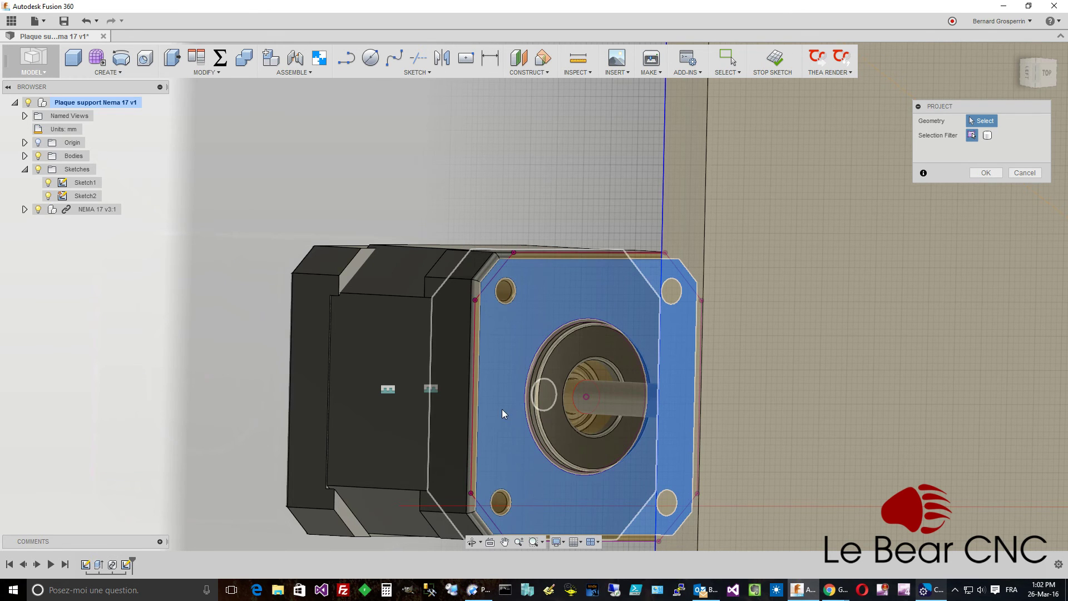
{"action": "left_click", "coordinate": [506, 299]}
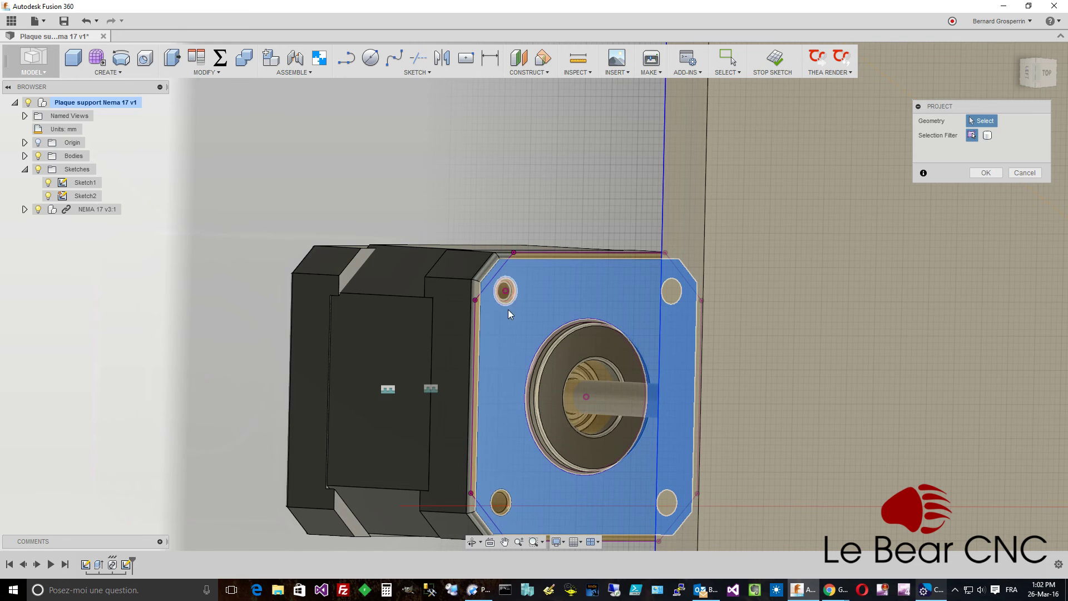
{"action": "left_click", "coordinate": [506, 510]}
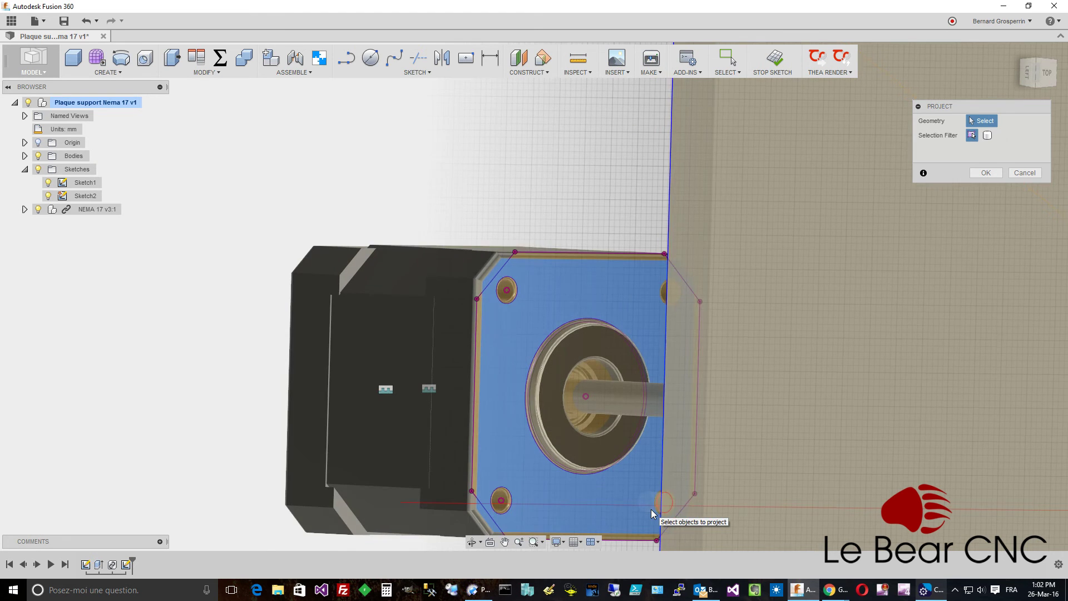
{"action": "left_click", "coordinate": [651, 510]}
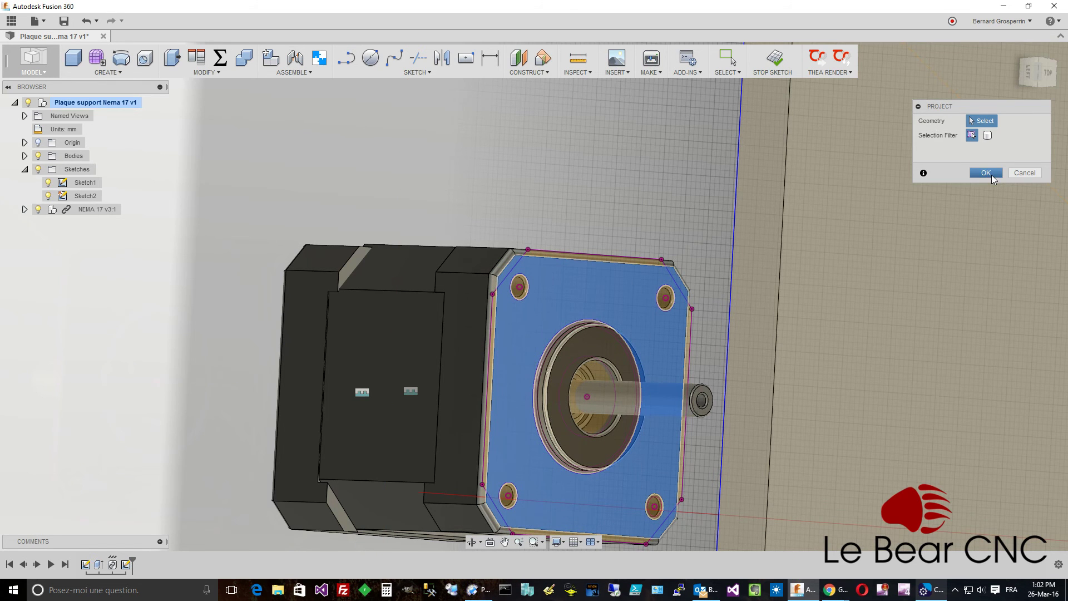
{"action": "left_click", "coordinate": [991, 175]}
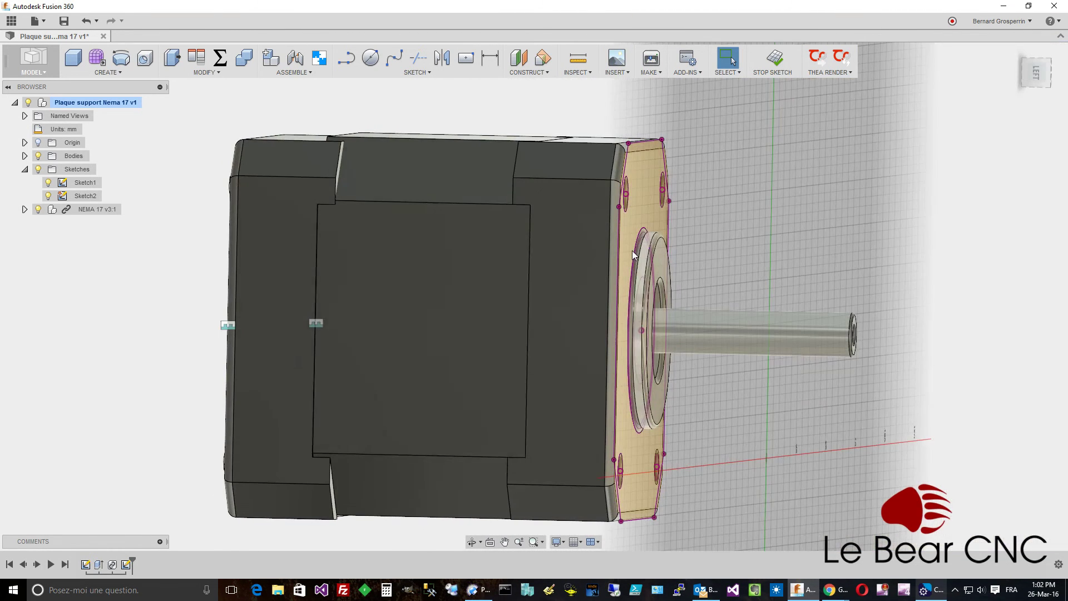
Hide the NEMA 17 component and copy the whole projected motor outline from Sketch2
{"action": "left_click", "coordinate": [47, 212]}
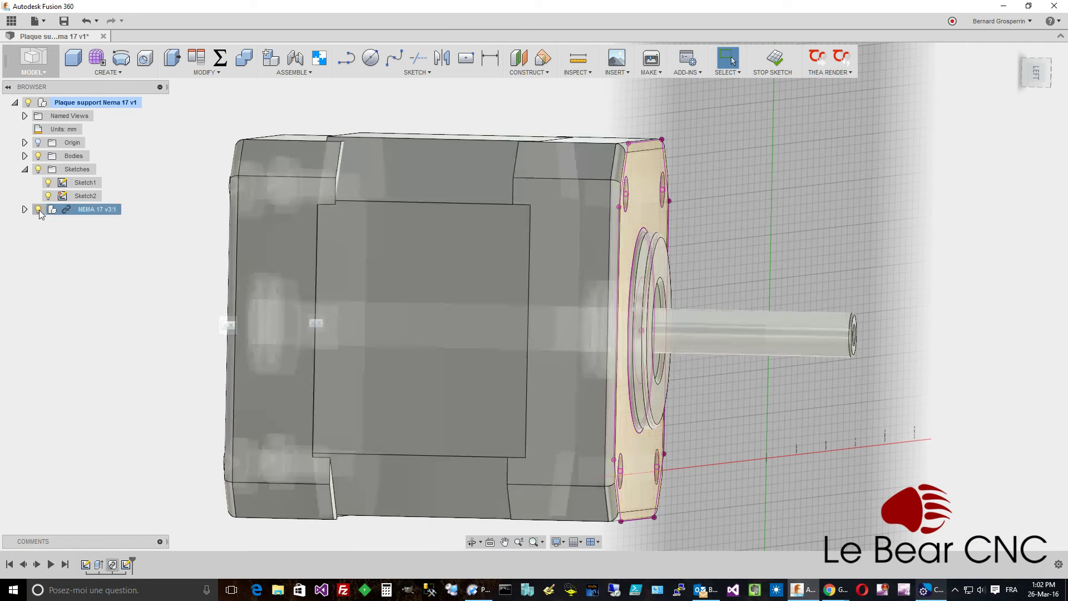
{"action": "left_click", "coordinate": [38, 210]}
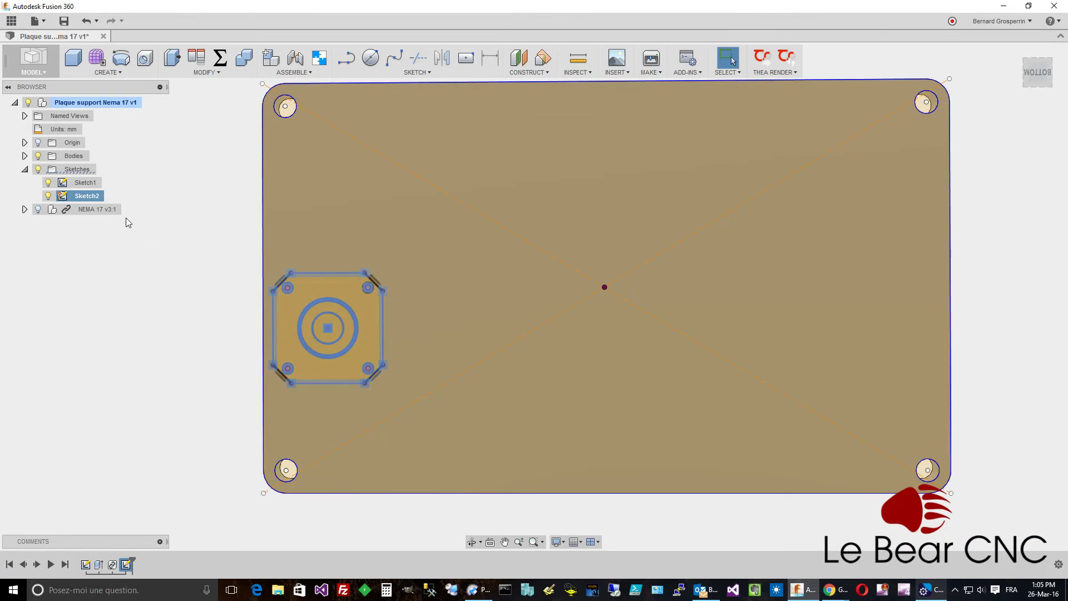
{"action": "right_click", "coordinate": [94, 199]}
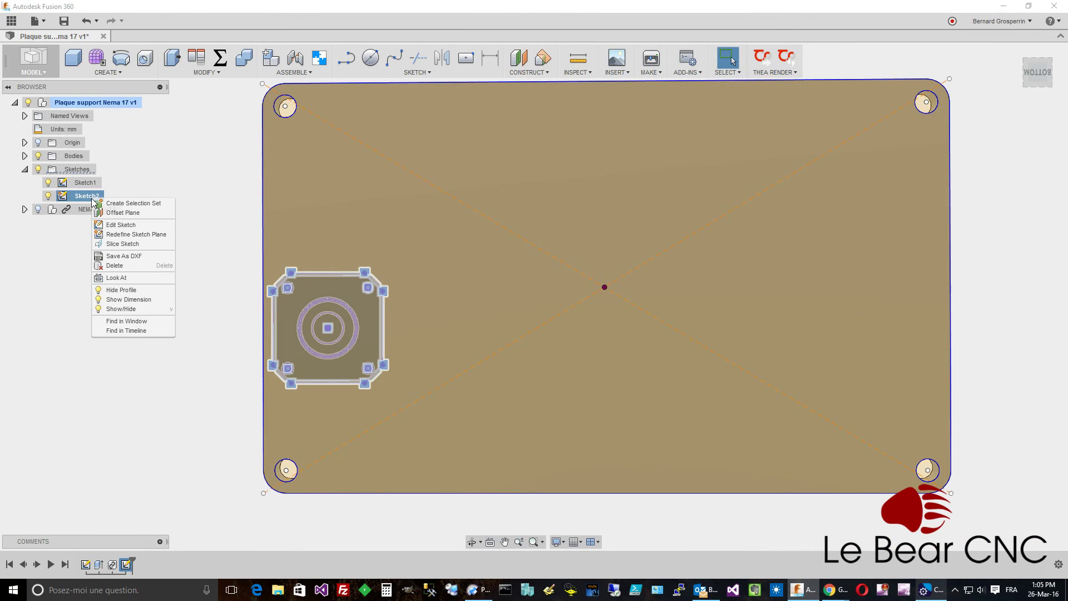
{"action": "left_click", "coordinate": [119, 225]}
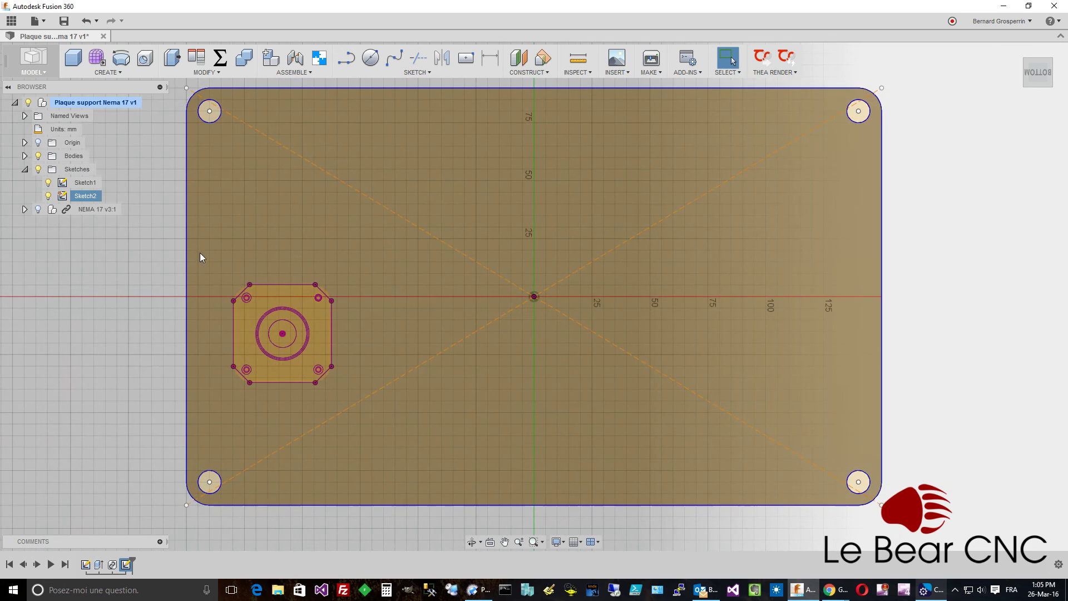
{"action": "mouse_move", "coordinate": [208, 265]}
{"action": "left_mouse_down"}
{"action": "mouse_move", "coordinate": [315, 290]}
{"action": "mouse_move", "coordinate": [344, 330]}
{"action": "mouse_move", "coordinate": [344, 402]}
{"action": "left_mouse_up"}
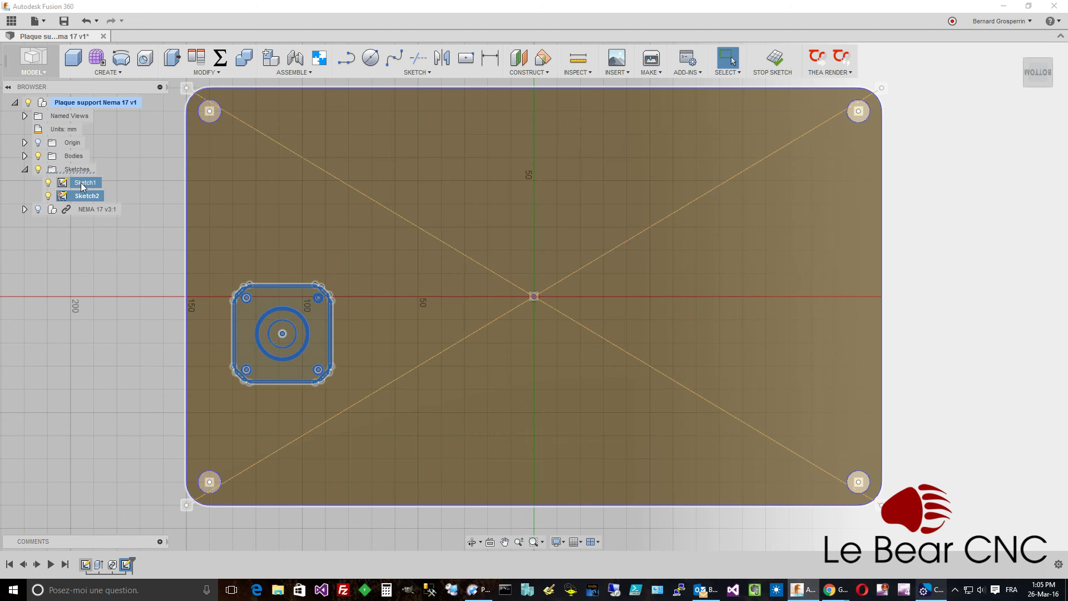
Paste the motor outline into Sketch1, move it about X -13.881 mm and Y -12.985 mm, and finish the sketch
{"action": "left_click", "coordinate": [82, 186]}
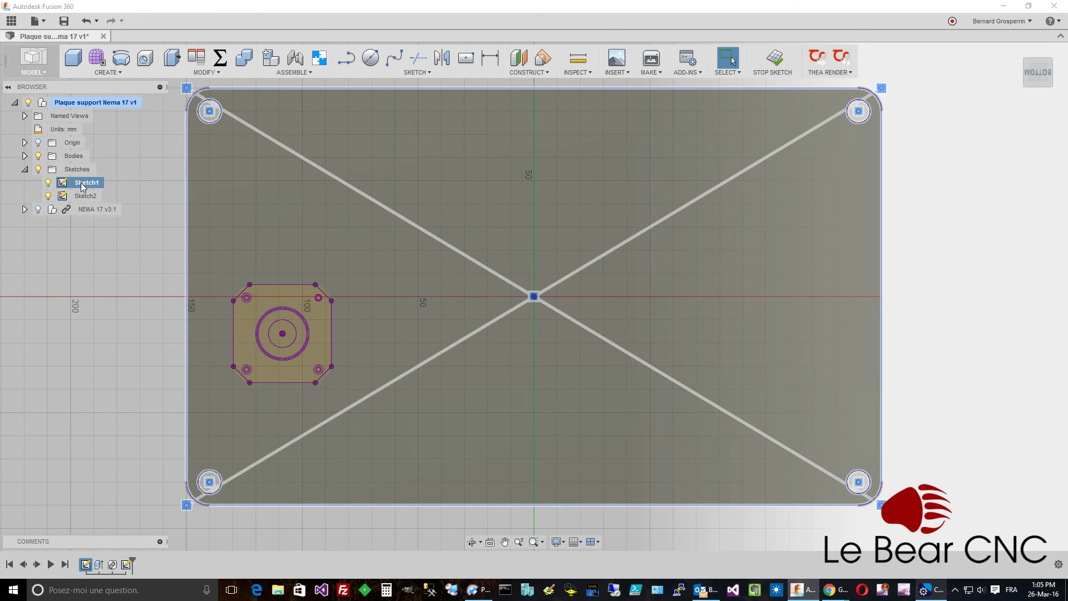
{"action": "right_click", "coordinate": [83, 185]}
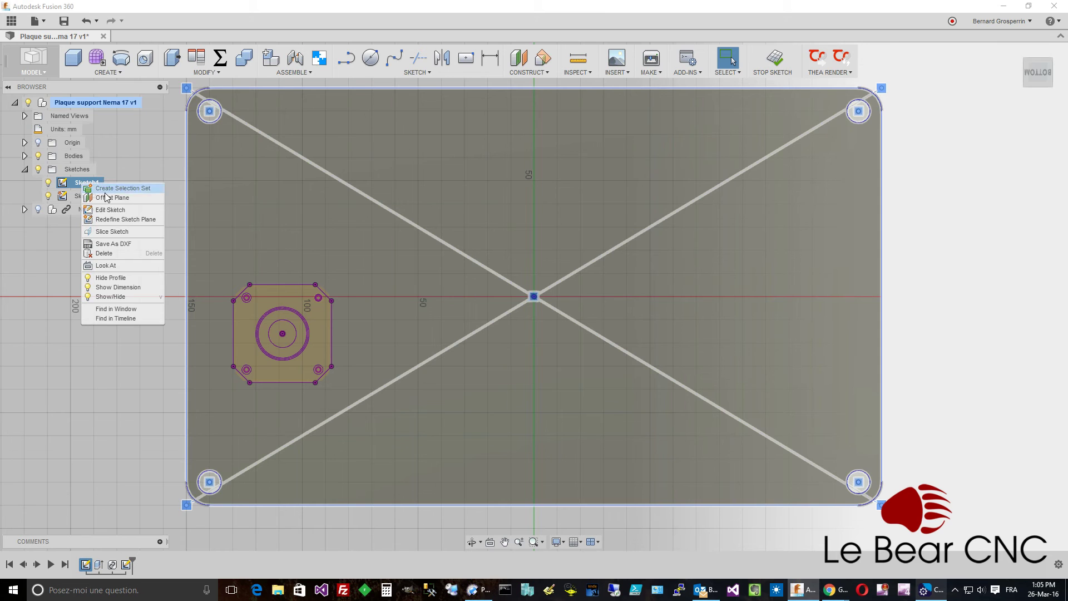
{"action": "left_click", "coordinate": [111, 209]}
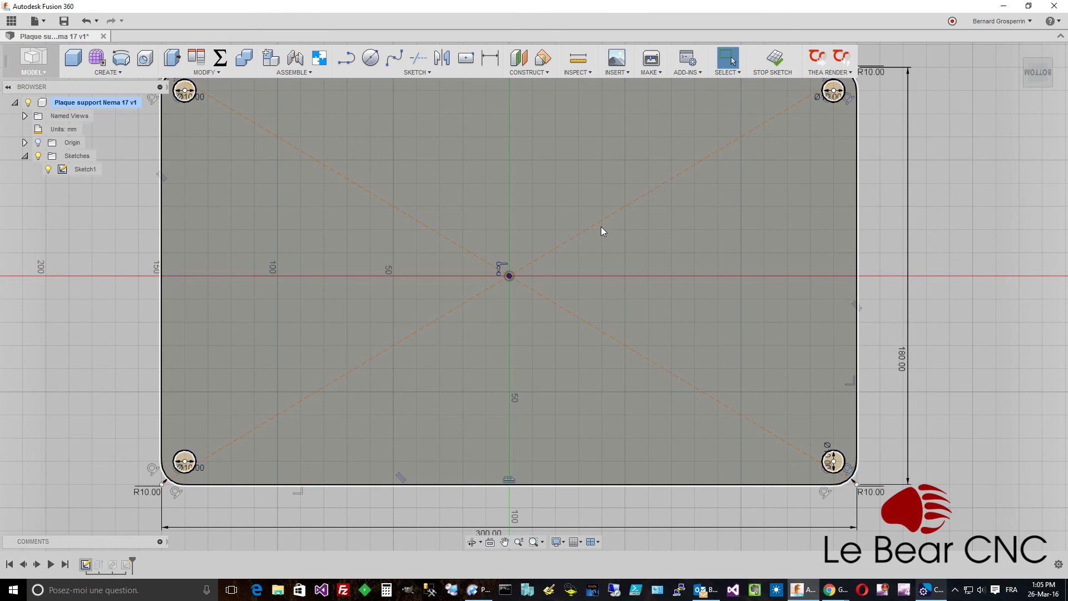
{"action": "right_click", "coordinate": [601, 226]}
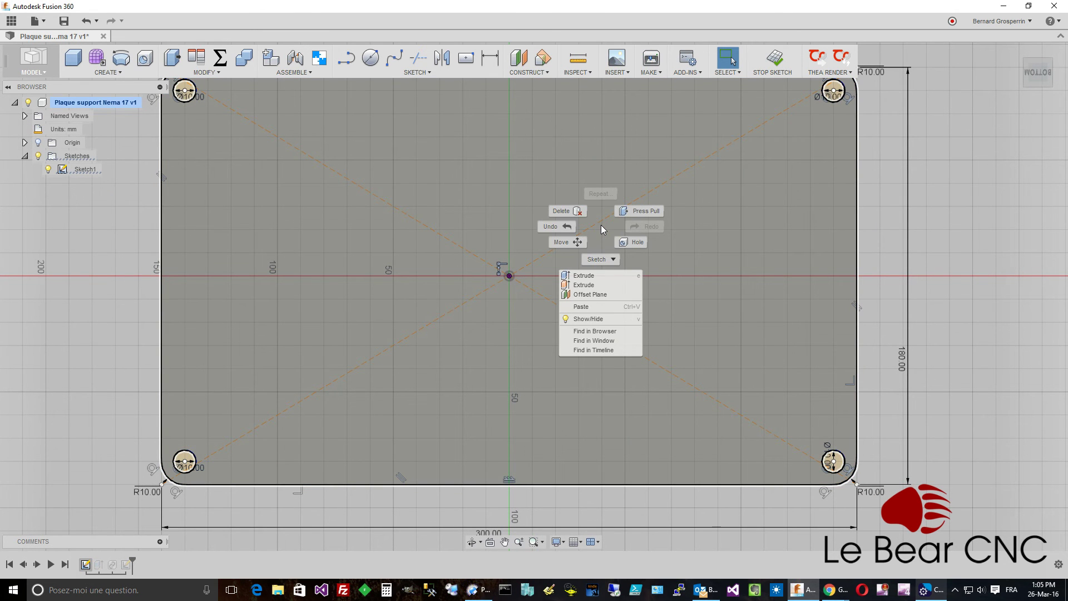
{"action": "left_click", "coordinate": [609, 305]}
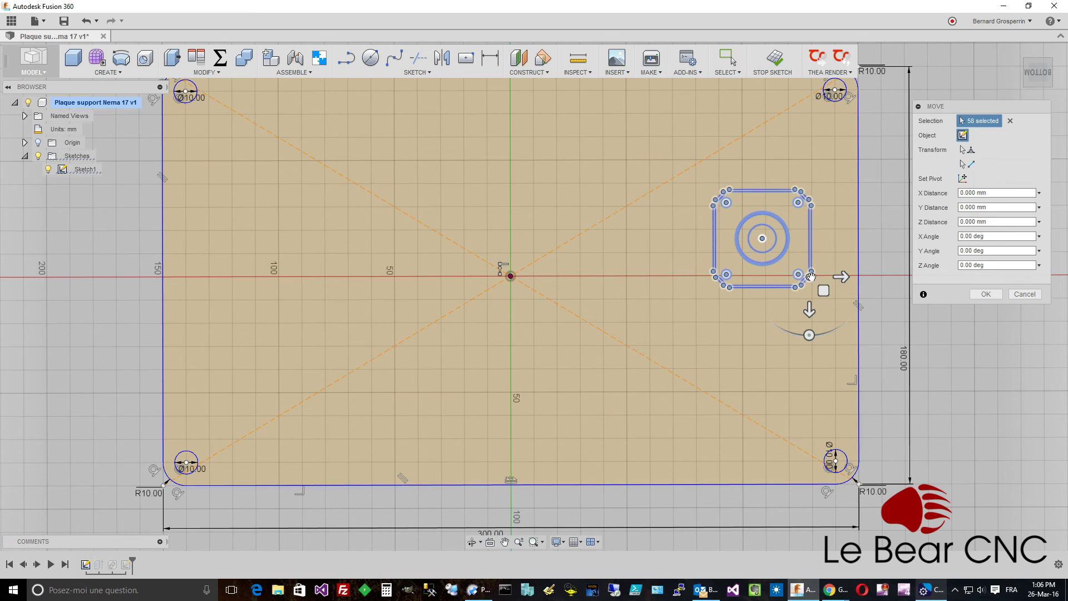
{"action": "left_click_drag", "start_coordinate": [810, 276], "coordinate": [778, 246]}
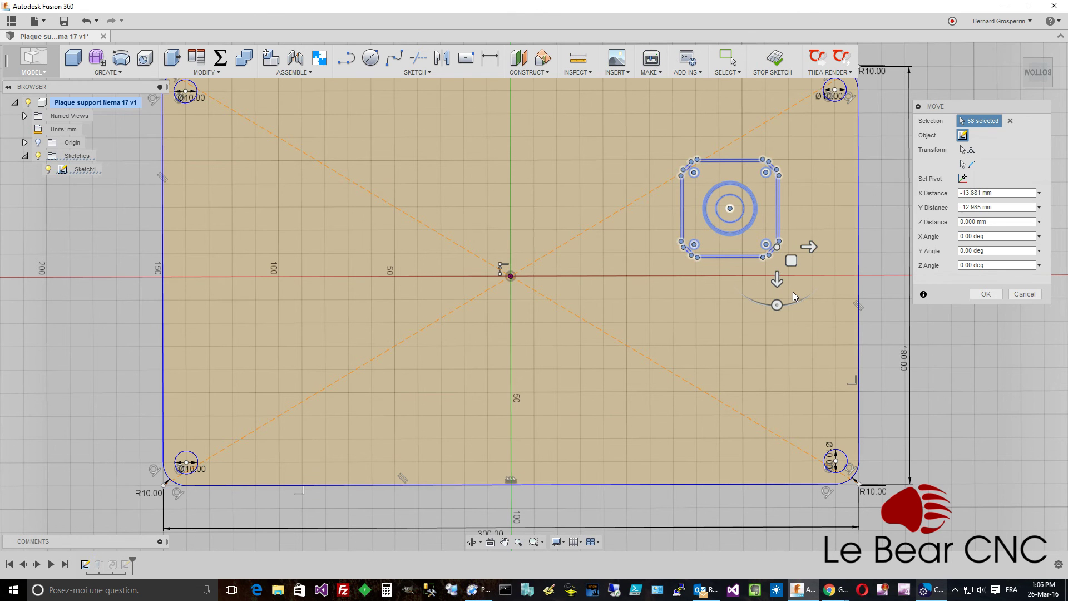
{"action": "key", "text": "Return"}
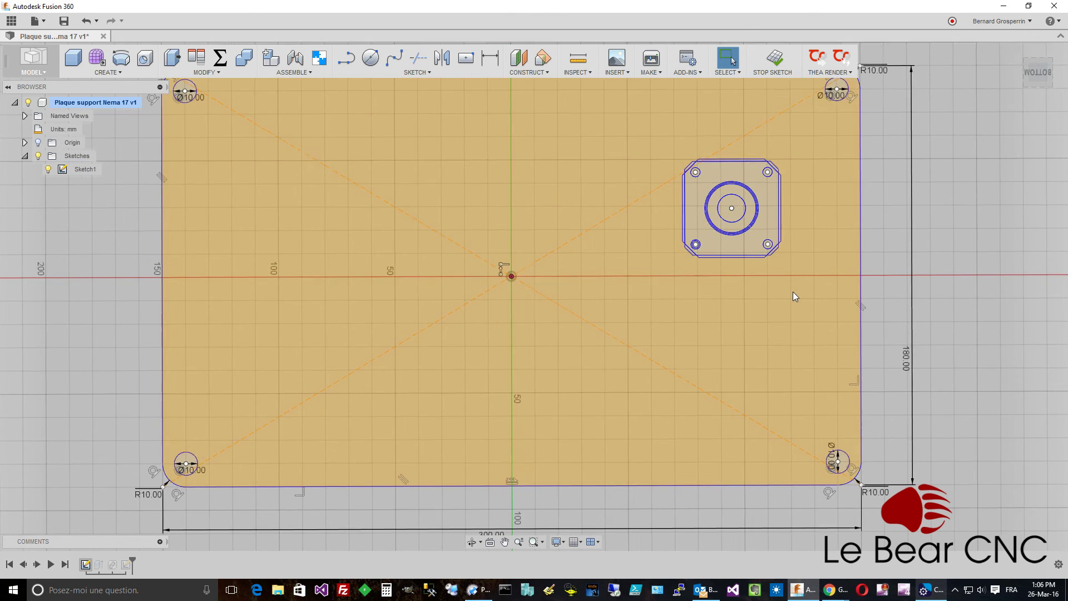
{"action": "scroll", "coordinate": [792, 296], "scroll_direction": "up", "scroll_amount": 2}
{"action": "scroll", "coordinate": [795, 296], "scroll_direction": "down", "scroll_amount": 1}
{"action": "scroll", "coordinate": [795, 291], "scroll_direction": "down", "scroll_amount": 2}
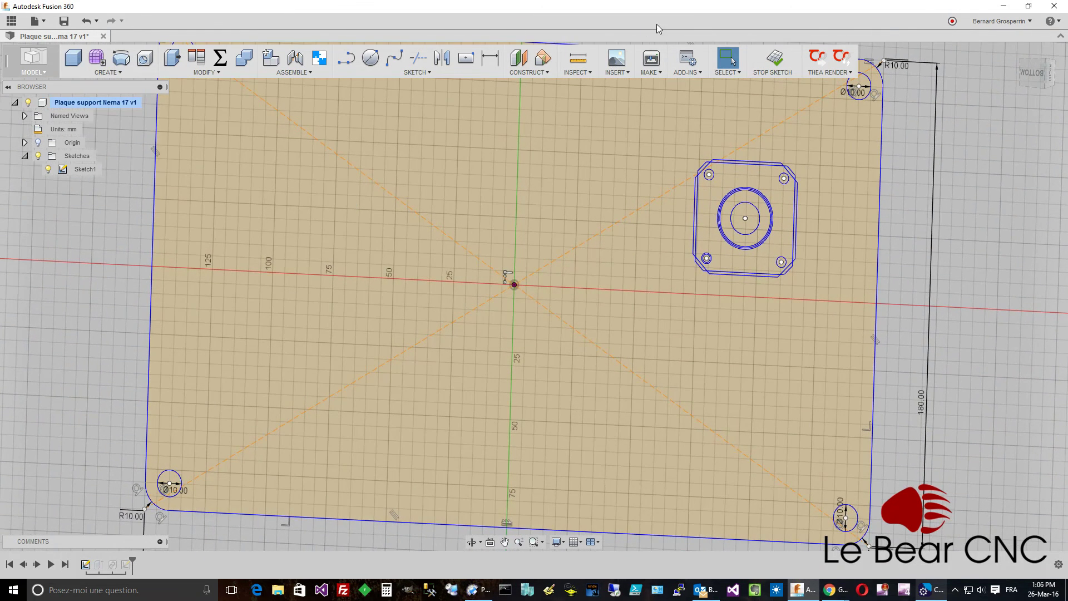
{"action": "left_click", "coordinate": [778, 65]}
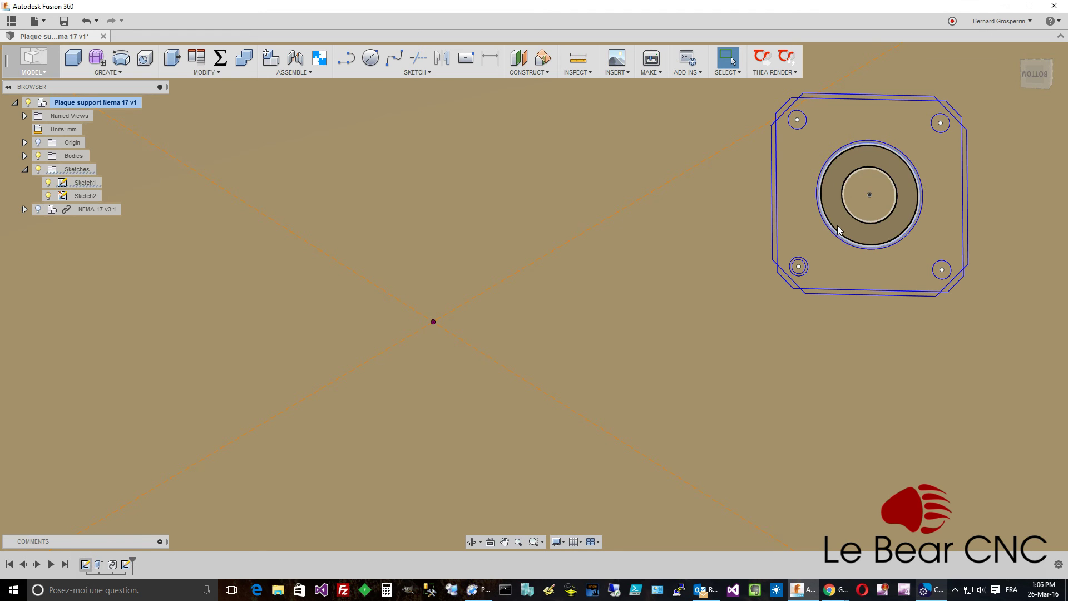
{"action": "left_click", "coordinate": [840, 230]}
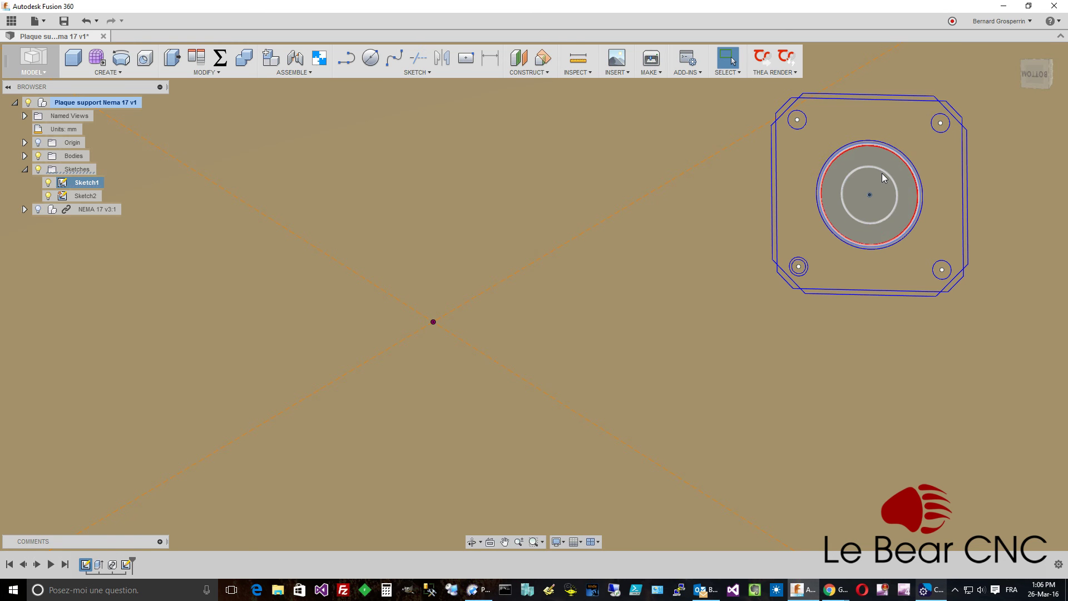
{"action": "scroll", "coordinate": [882, 178], "scroll_direction": "up", "scroll_amount": 3}
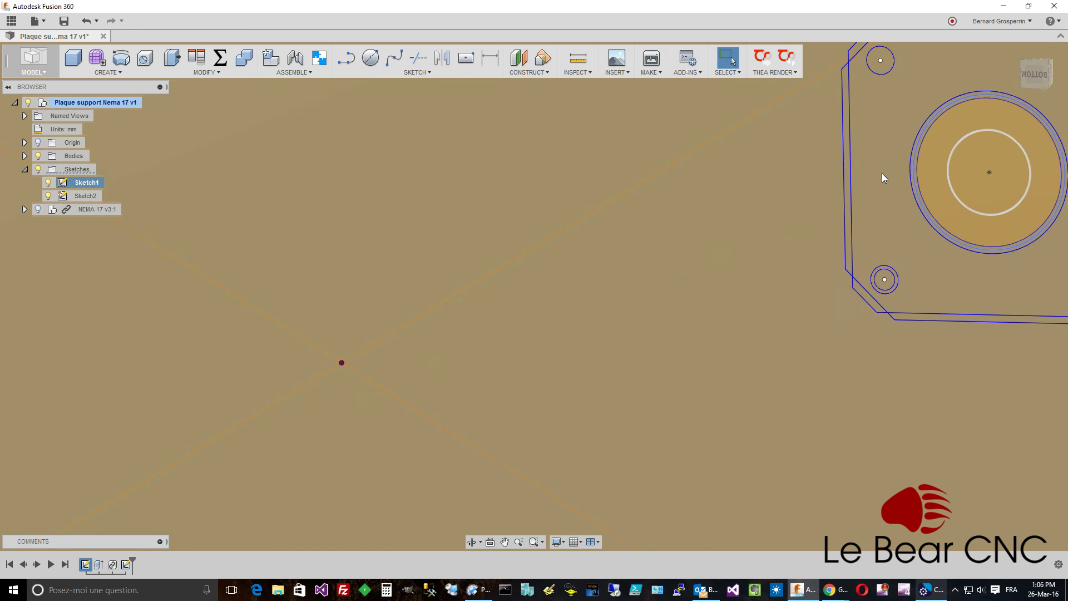
{"action": "middle_click_drag", "start_coordinate": [882, 178], "coordinate": [1017, 120], "text": "shift"}
{"action": "left_click", "coordinate": [1036, 75]}
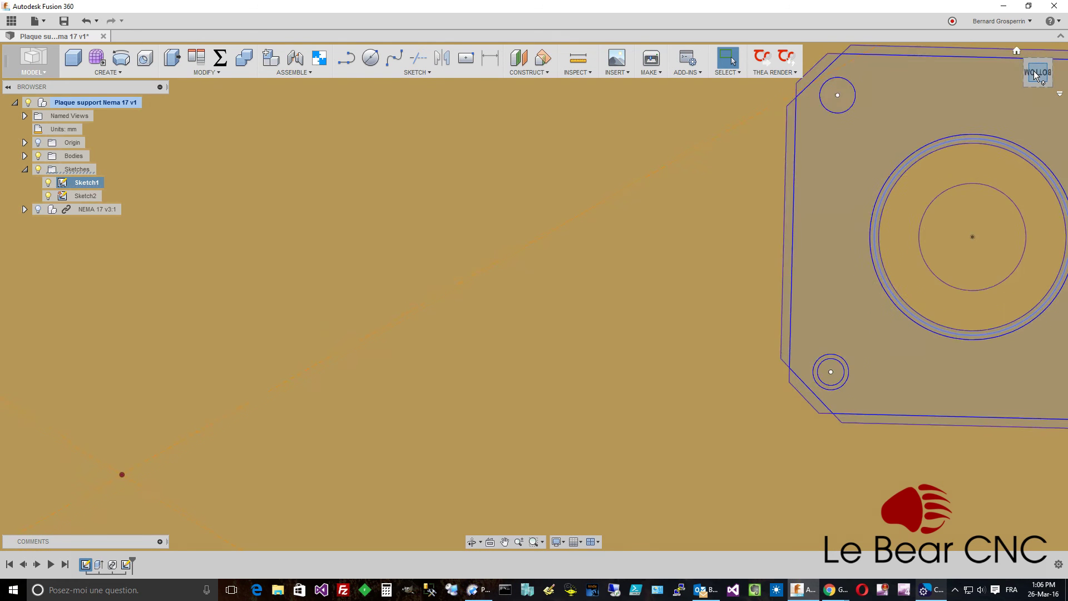
{"action": "middle_click_drag", "start_coordinate": [1036, 74], "coordinate": [978, 210], "text": "shift"}
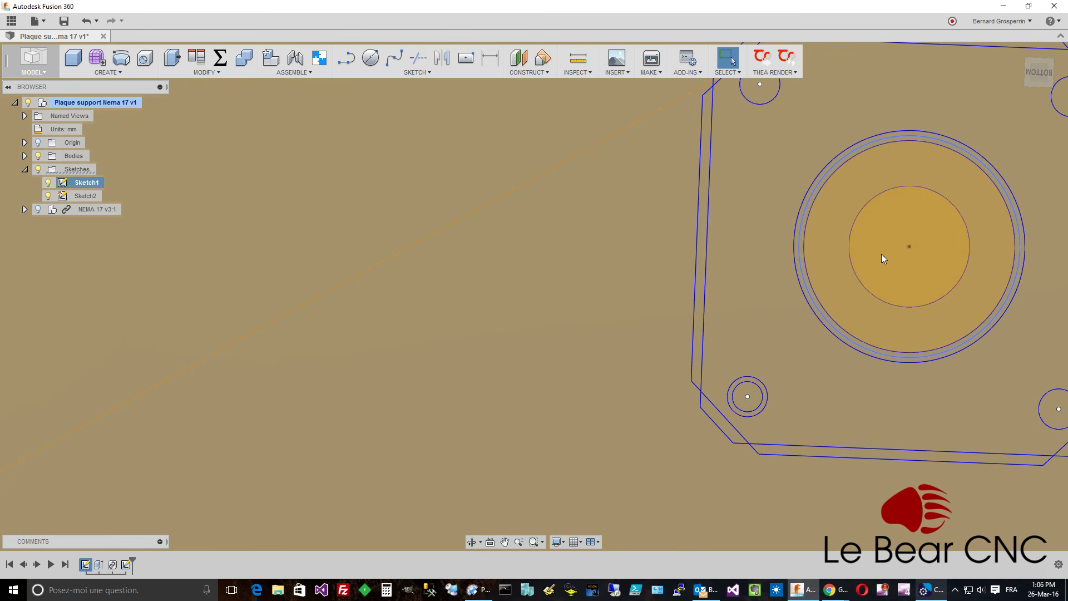
{"action": "left_click", "coordinate": [800, 259]}
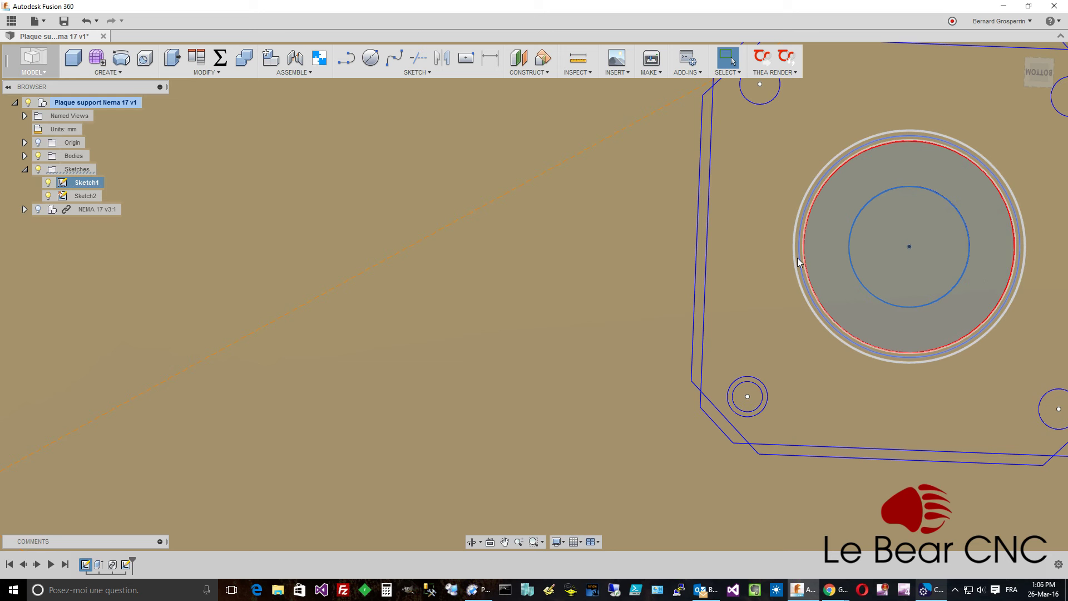
{"action": "key", "text": "Escape"}
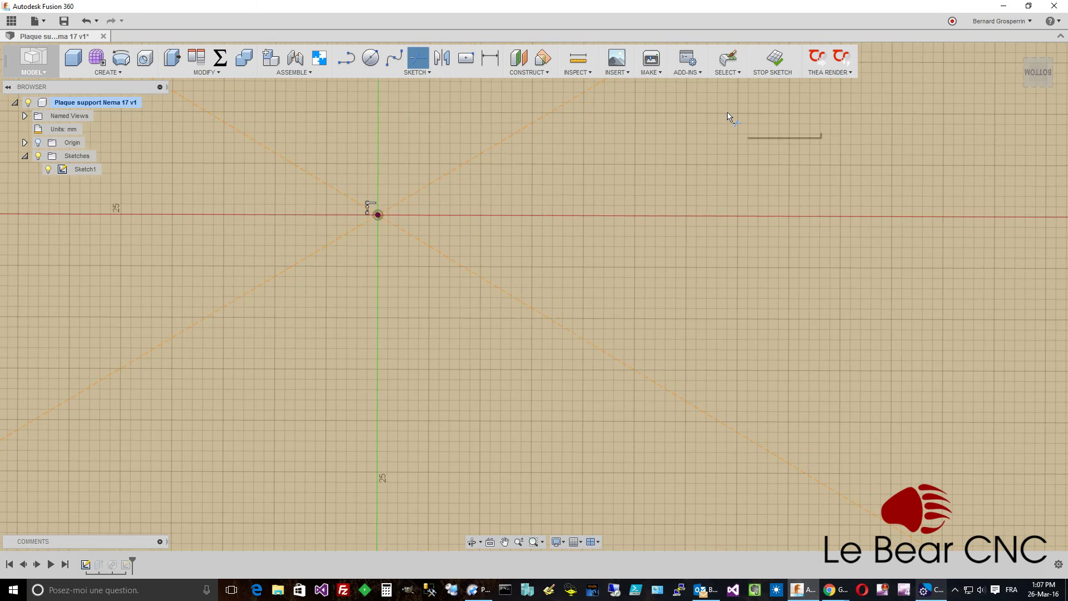
Trim the redundant circles in Sketch1, keeping only the largest central circle and one circle per motor mounting hole
{"action": "left_click", "coordinate": [1041, 74]}
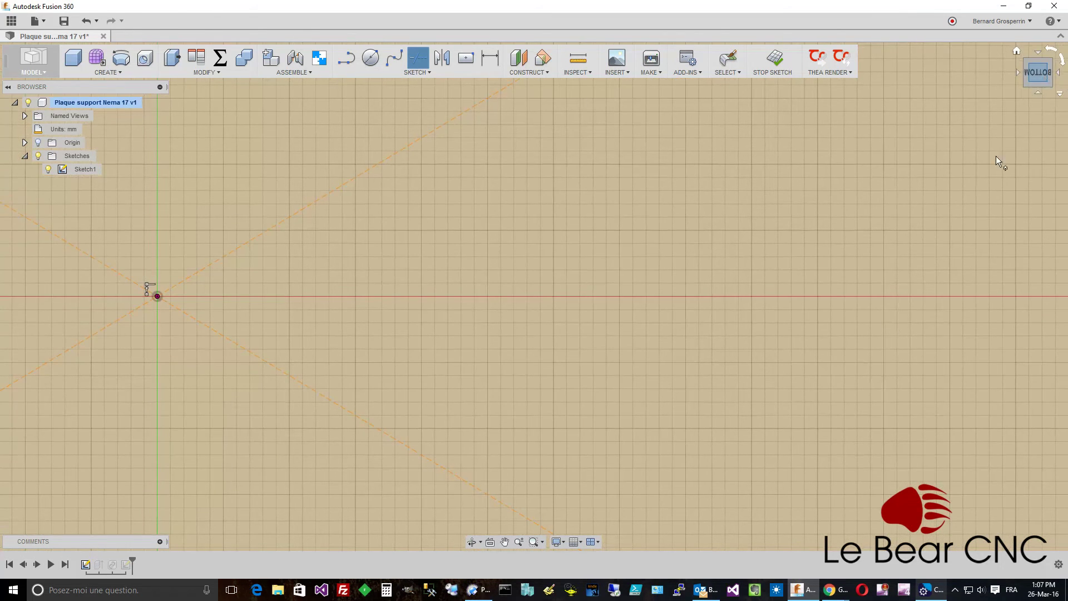
{"action": "left_click", "coordinate": [505, 542]}
{"action": "mouse_move", "coordinate": [744, 489]}
{"action": "left_mouse_down"}
{"action": "mouse_move", "coordinate": [373, 424]}
{"action": "mouse_move", "coordinate": [290, 452]}
{"action": "left_mouse_up"}
{"action": "left_click_drag", "start_coordinate": [651, 321], "coordinate": [690, 562]}
{"action": "mouse_move", "coordinate": [536, 195]}
{"action": "left_mouse_down"}
{"action": "mouse_move", "coordinate": [322, 295]}
{"action": "mouse_move", "coordinate": [304, 342]}
{"action": "left_mouse_up"}
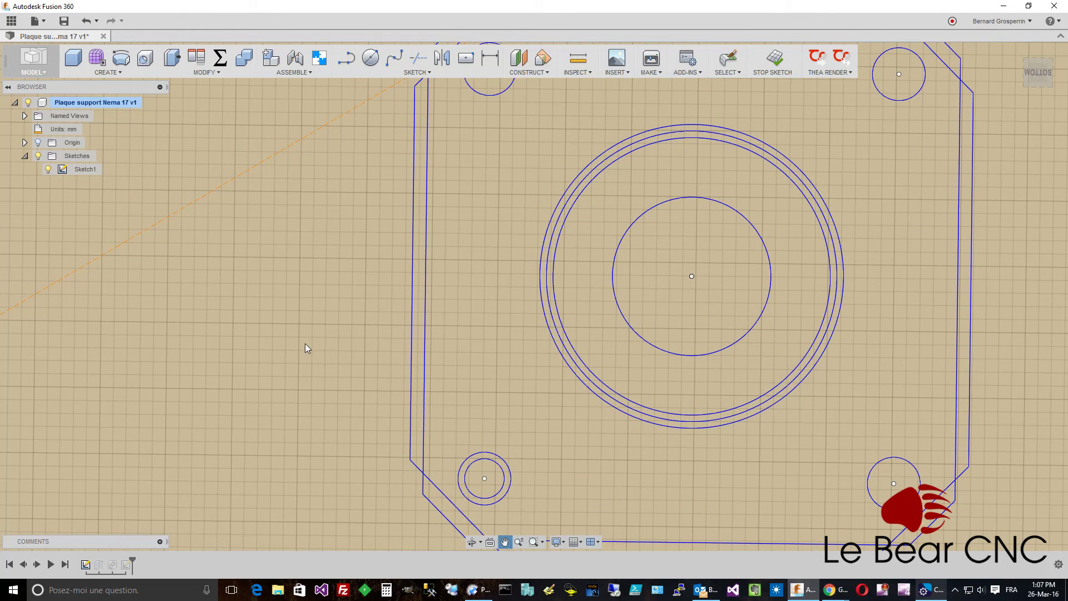
{"action": "key", "text": "x"}
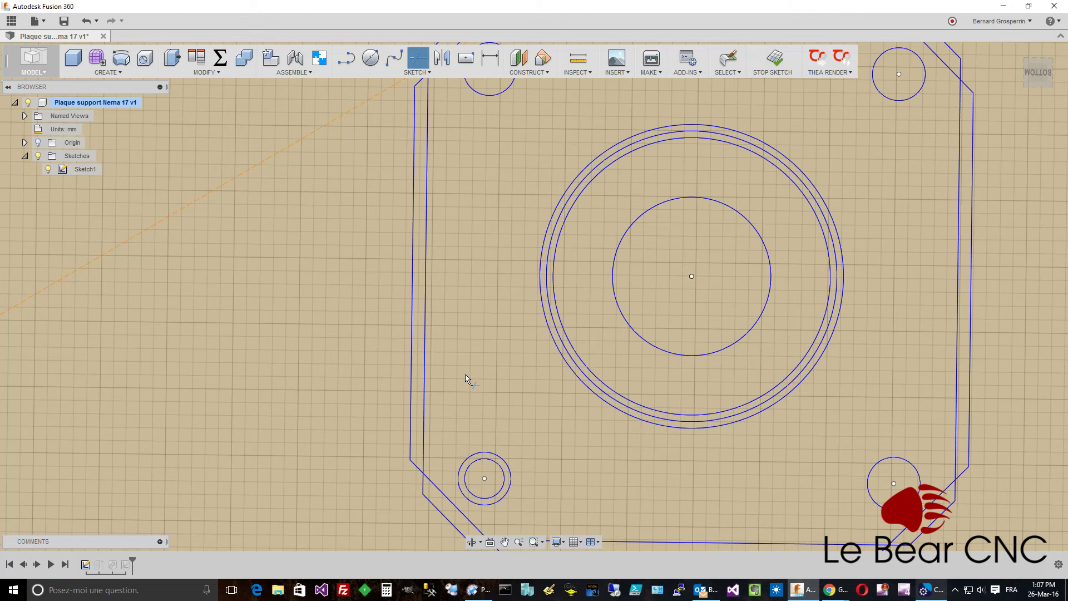
{"action": "left_click", "coordinate": [579, 357]}
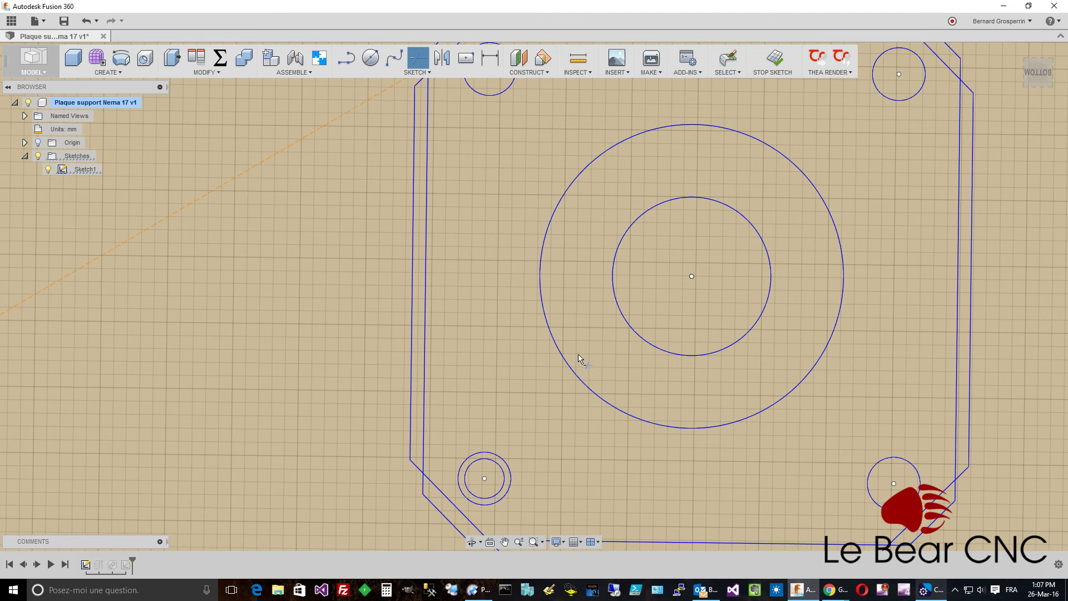
{"action": "left_click", "coordinate": [647, 343]}
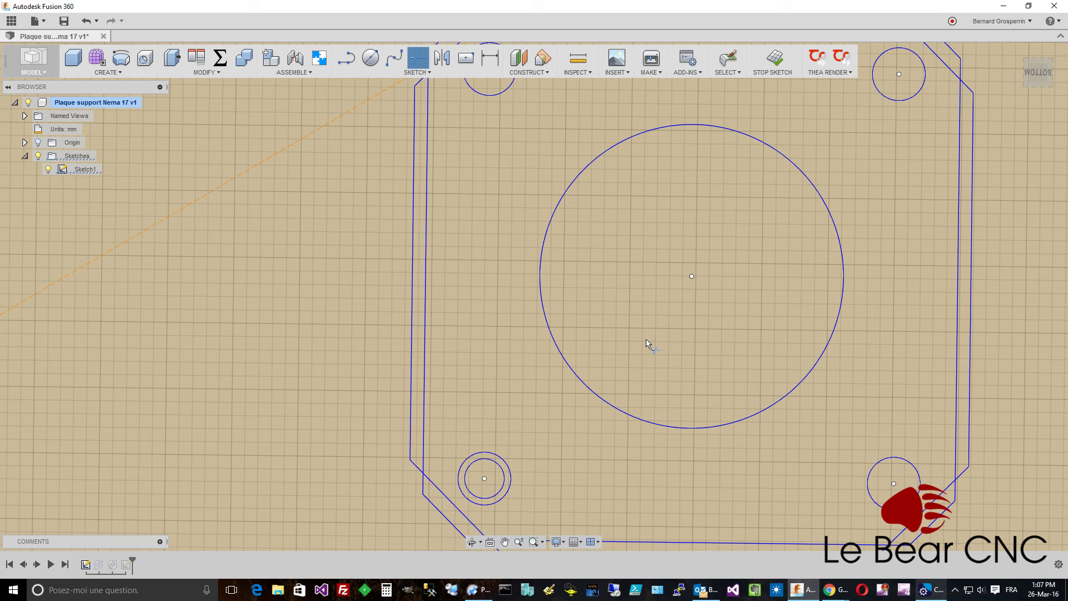
{"action": "left_click", "coordinate": [497, 497]}
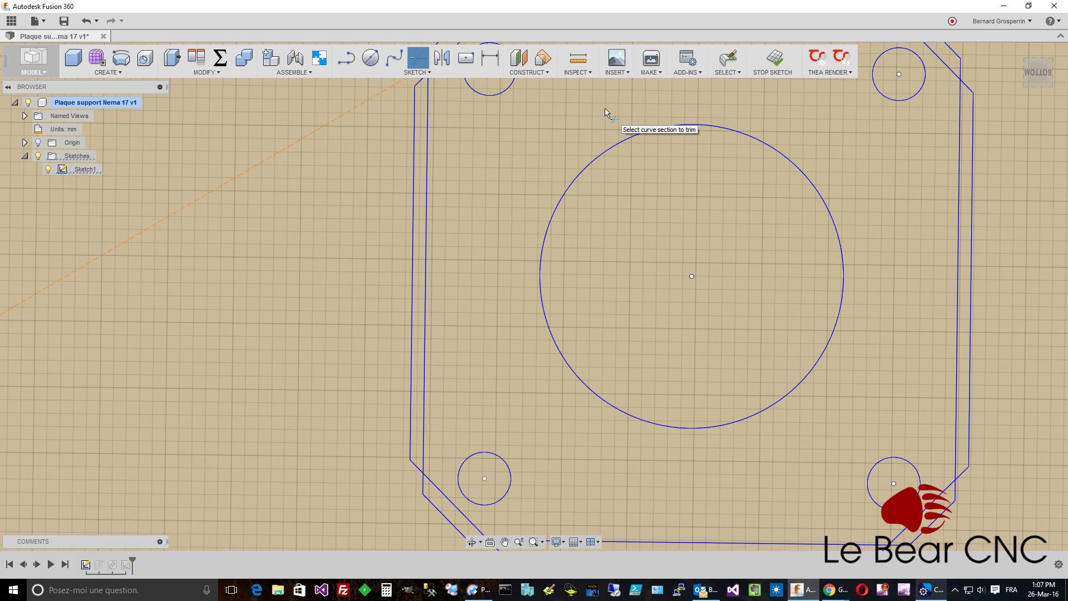
{"action": "key", "text": "Escape"}
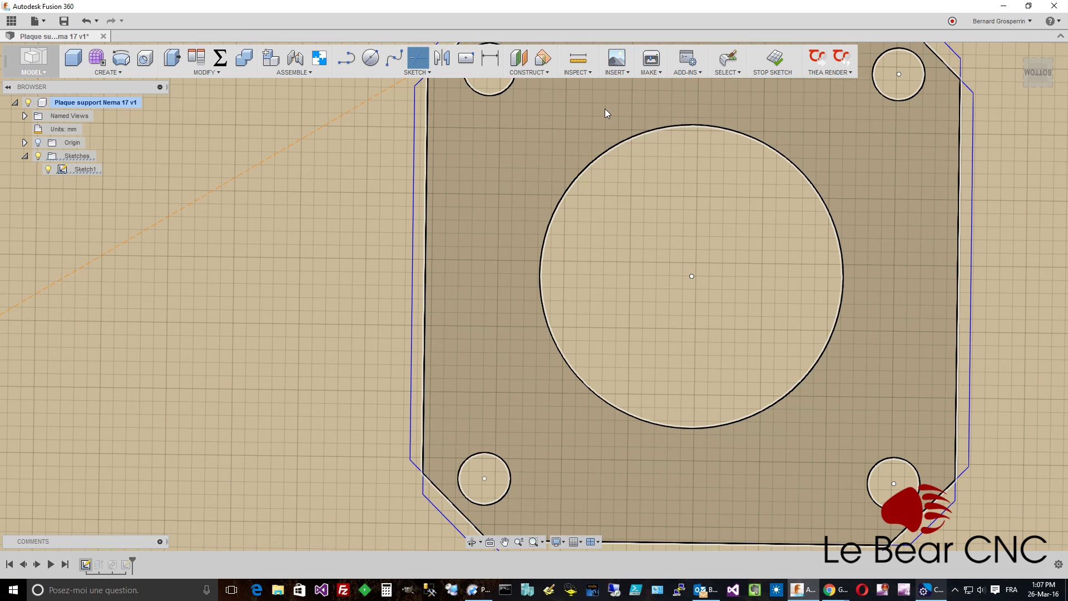
Try to cut the large central motor circle with a distance of -10 mm while still in Sketch1
{"action": "key", "text": "q"}
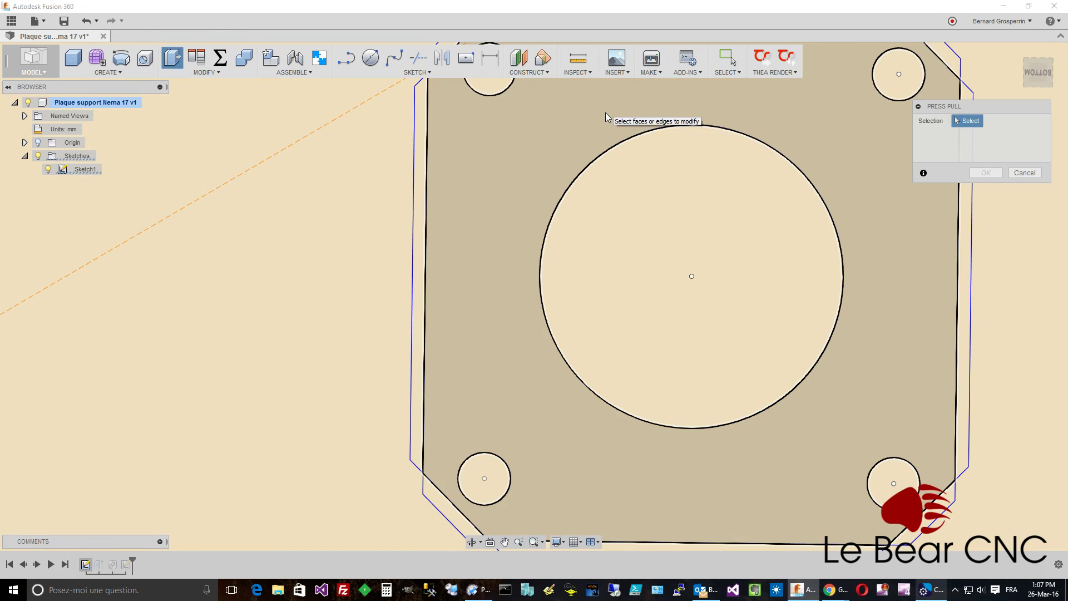
{"action": "left_click", "coordinate": [673, 253]}
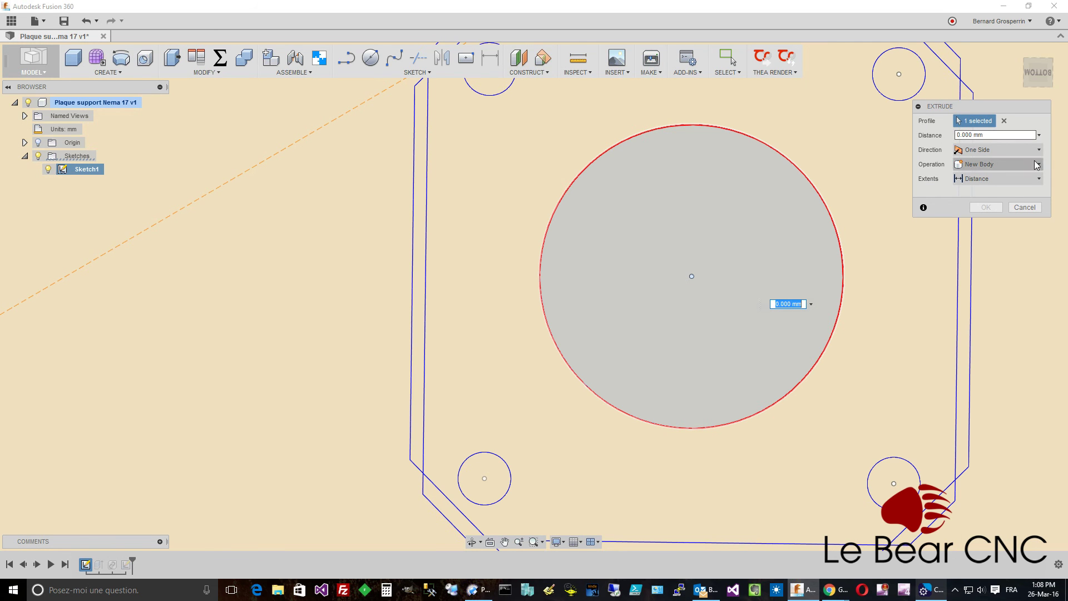
{"action": "left_click", "coordinate": [1038, 165]}
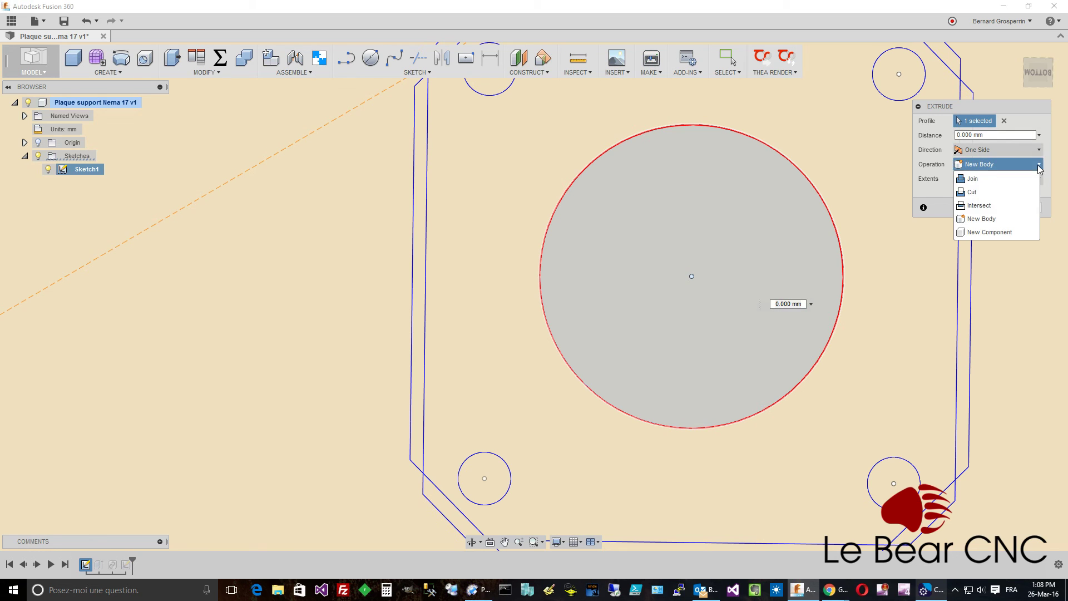
{"action": "left_click", "coordinate": [1016, 194]}
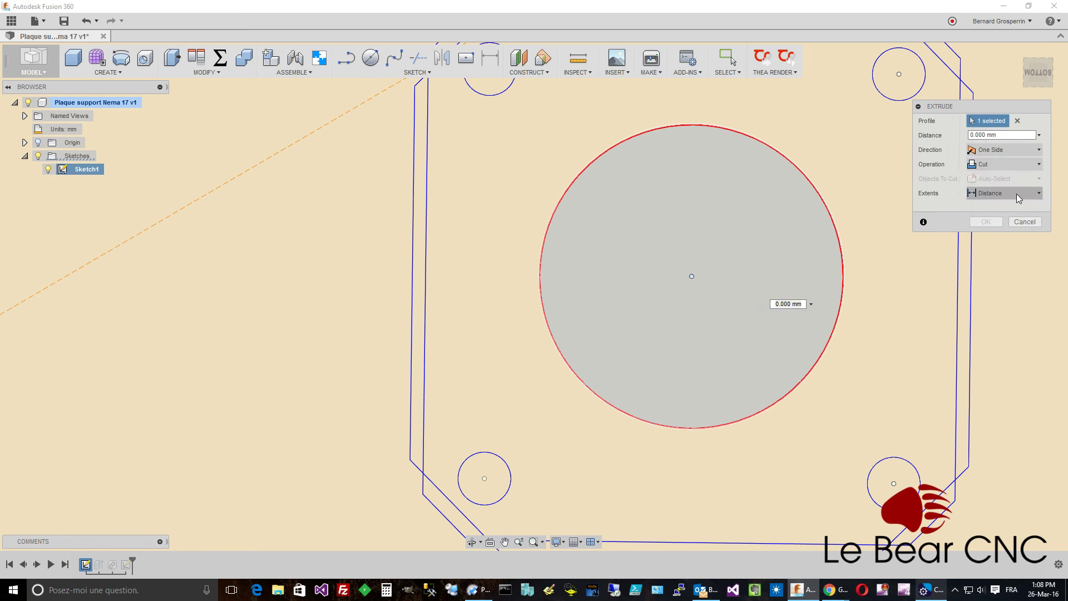
{"action": "left_click", "coordinate": [972, 135]}
{"action": "type", "text": "-100"}
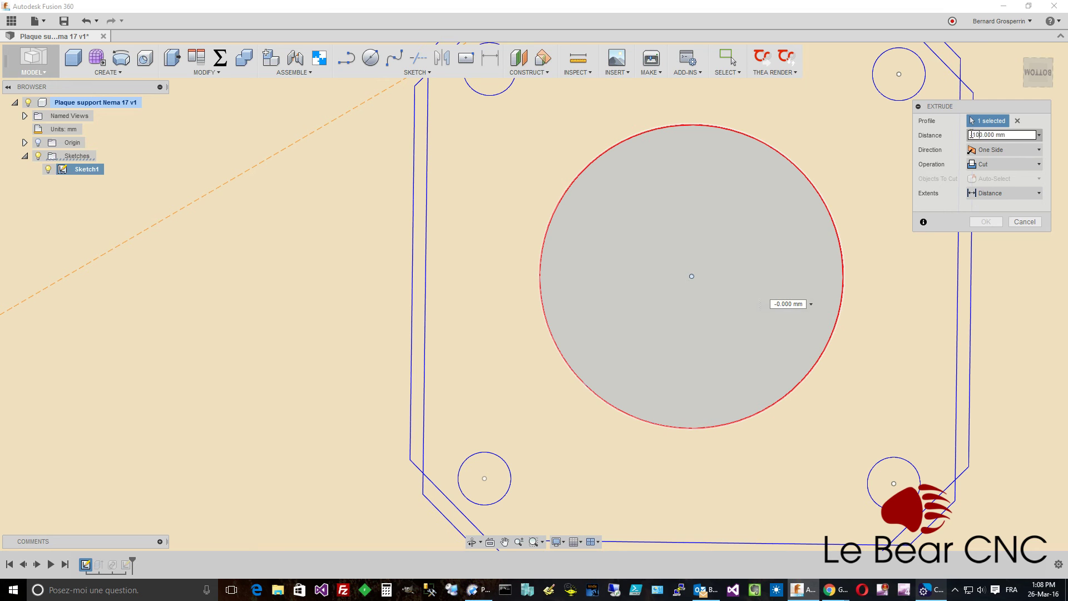
{"action": "left_click", "coordinate": [972, 135]}
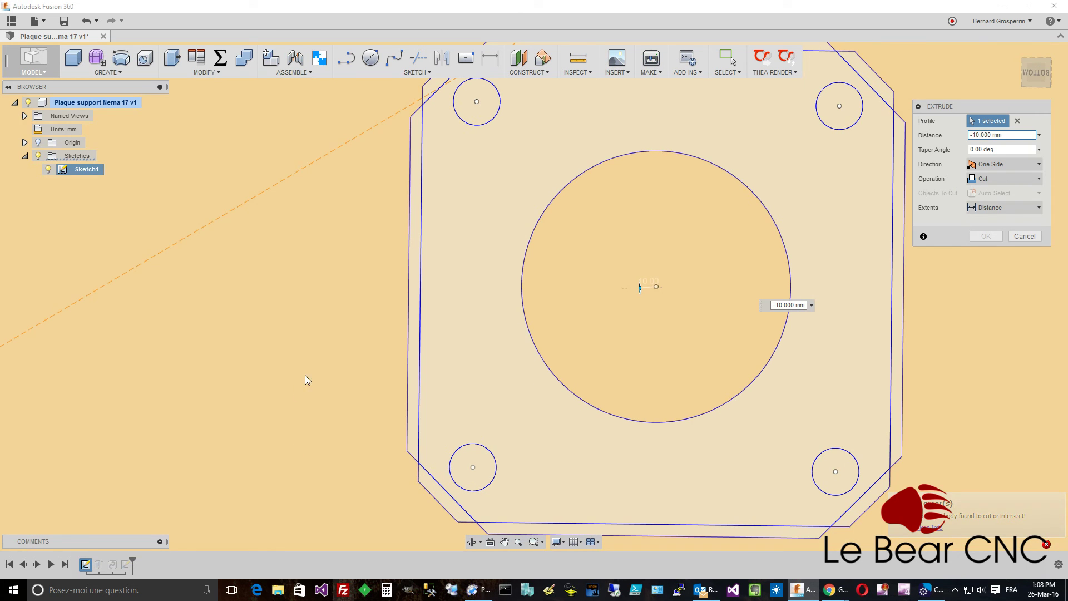
{"action": "key", "text": "Escape"}
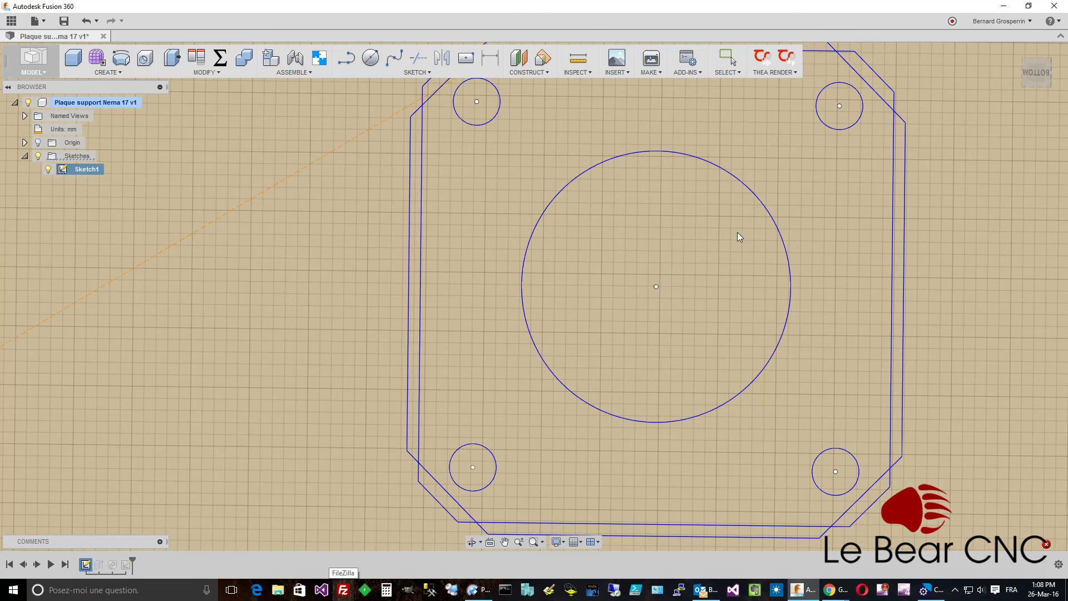
Finish the sketch and extrude the large central motor circle 10 mm as a cut through the plate
{"action": "scroll", "coordinate": [438, 351], "scroll_direction": "down", "scroll_amount": 3}
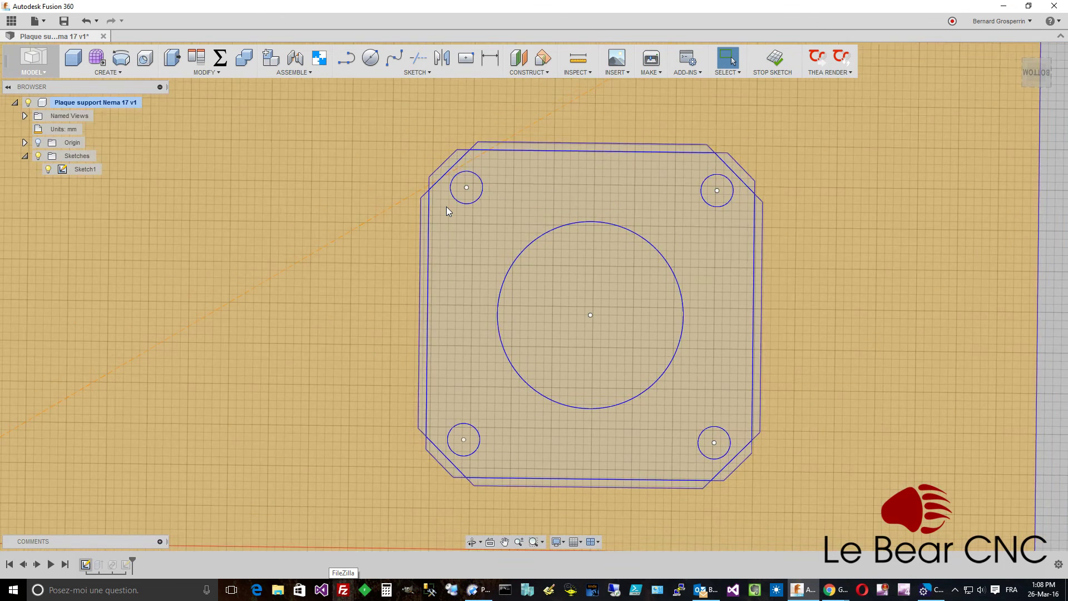
{"action": "left_click", "coordinate": [773, 59]}
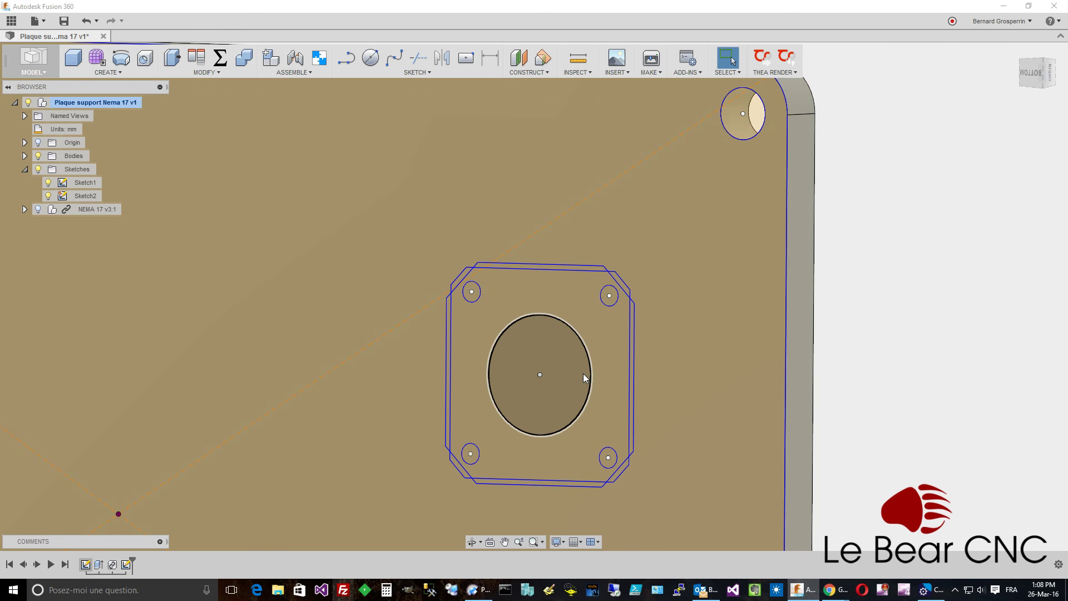
{"action": "left_click", "coordinate": [582, 373]}
{"action": "key", "text": "e"}
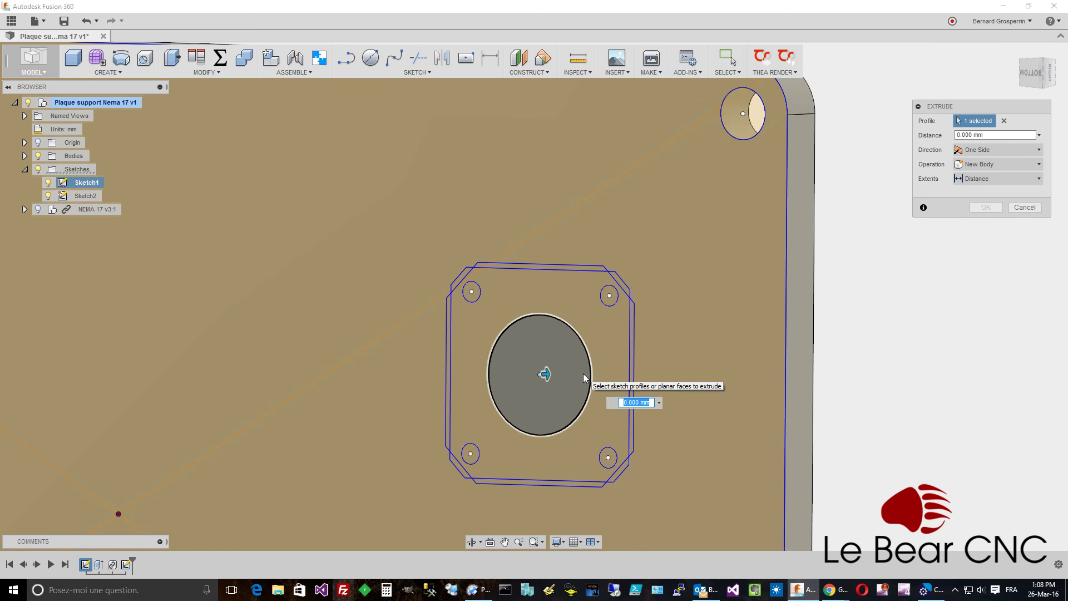
{"action": "type", "text": "10"}
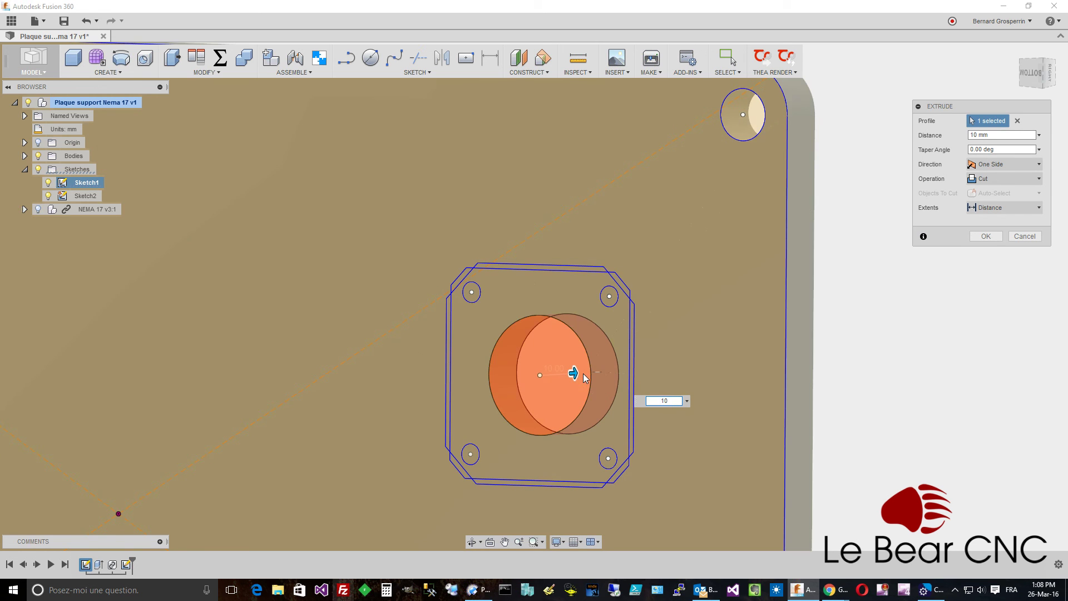
{"action": "left_click", "coordinate": [986, 235]}
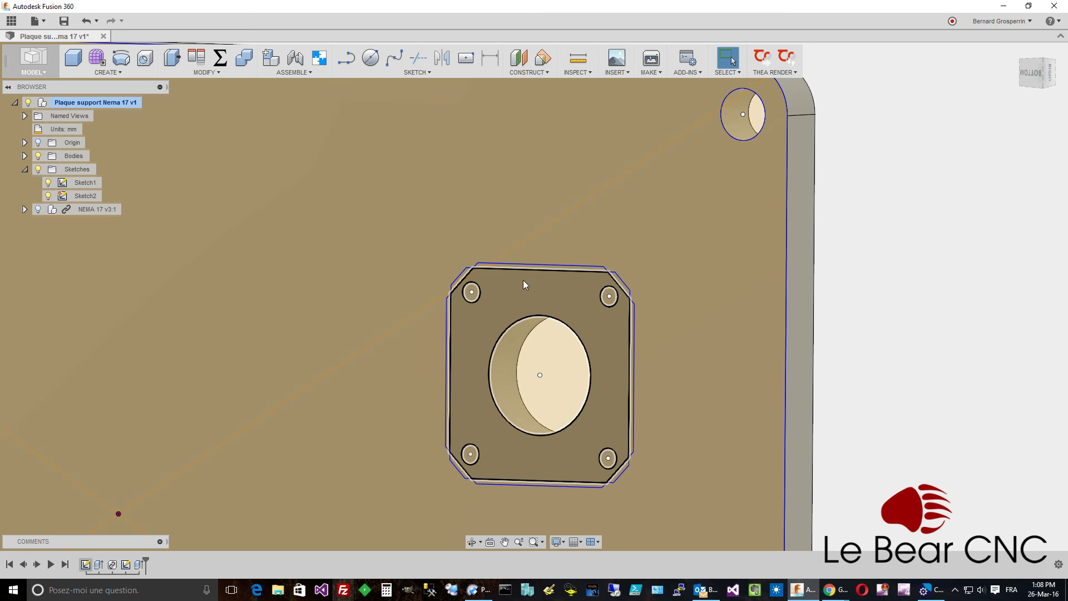
{"action": "left_click", "coordinate": [472, 296]}
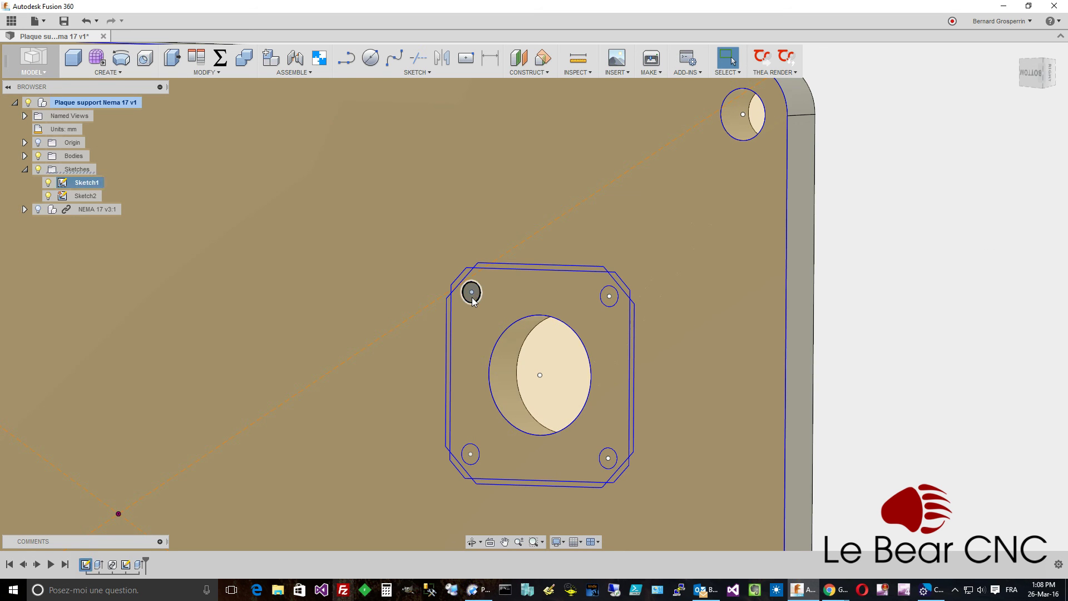
{"action": "left_click", "coordinate": [612, 303], "text": "ctrl"}
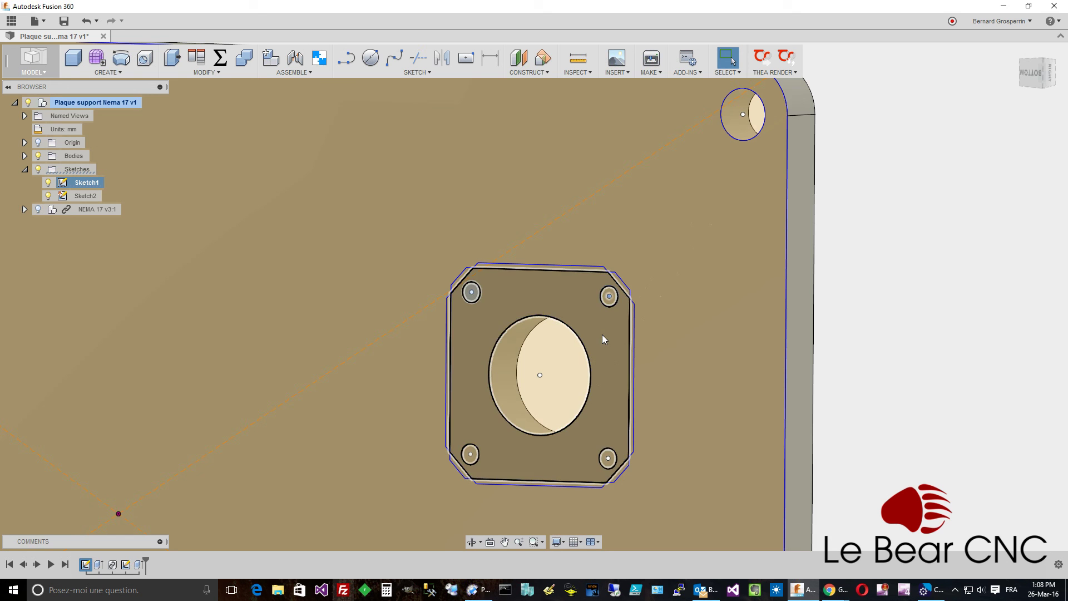
{"action": "left_click", "coordinate": [581, 371], "text": "ctrl"}
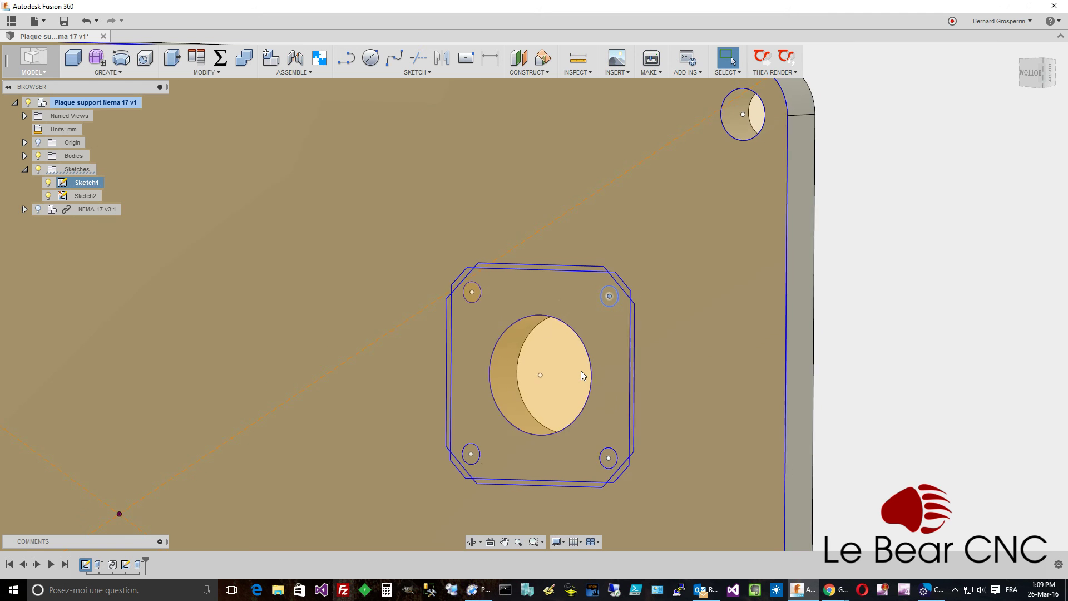
{"action": "scroll", "coordinate": [580, 370], "scroll_direction": "up", "scroll_amount": 3}
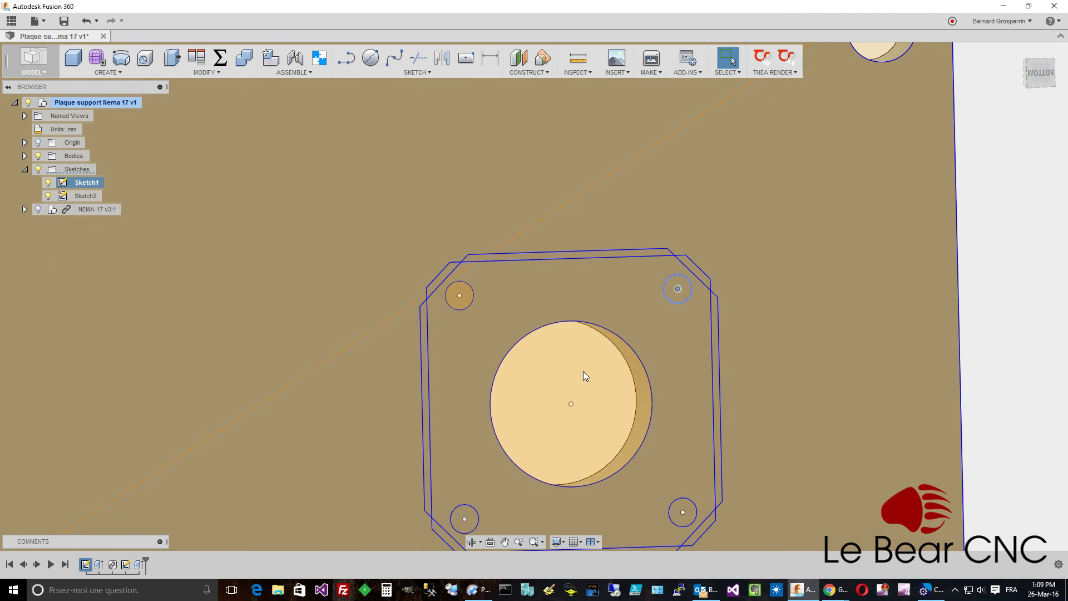
{"action": "left_click", "coordinate": [461, 302], "text": "ctrl"}
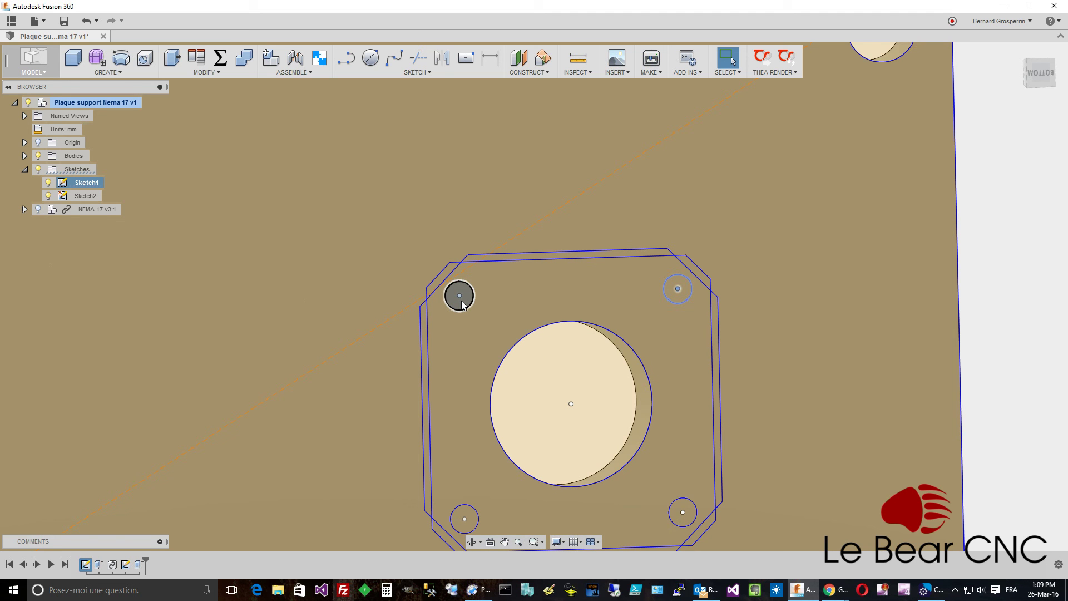
{"action": "left_click", "coordinate": [461, 301], "text": "ctrl"}
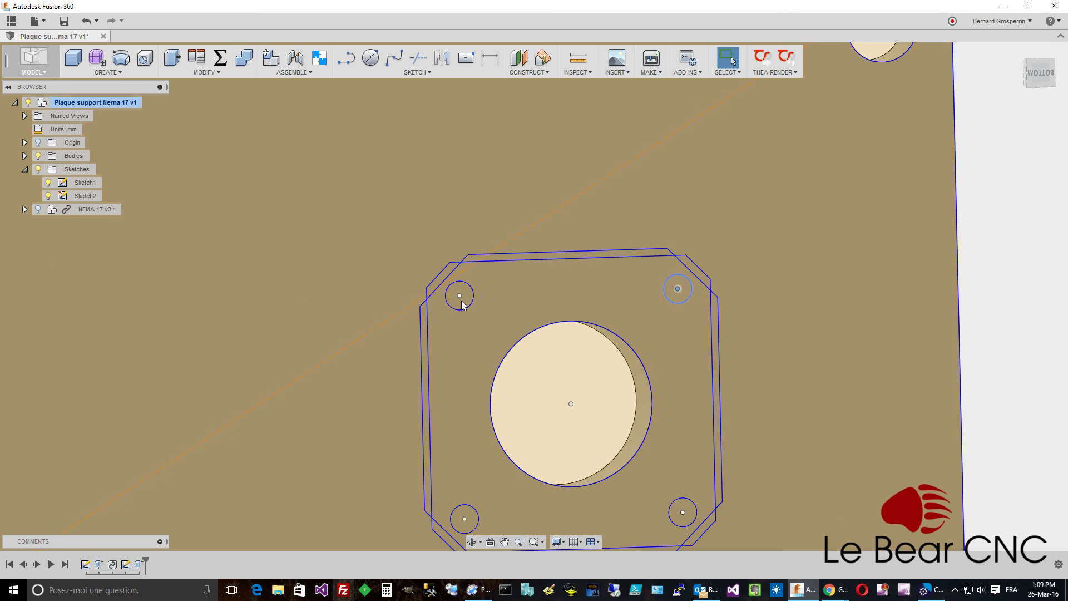
Extrude the four small motor mounting-hole circles 10 mm as a cut through the plate
{"action": "left_click", "coordinate": [467, 302]}
{"action": "key", "text": "q"}
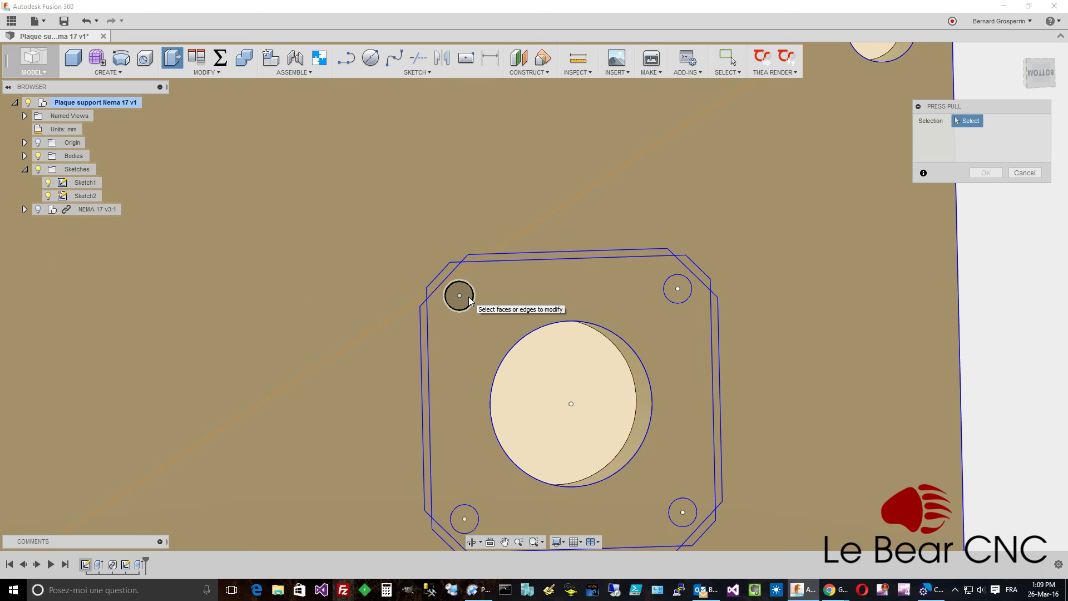
{"action": "left_click", "coordinate": [644, 322]}
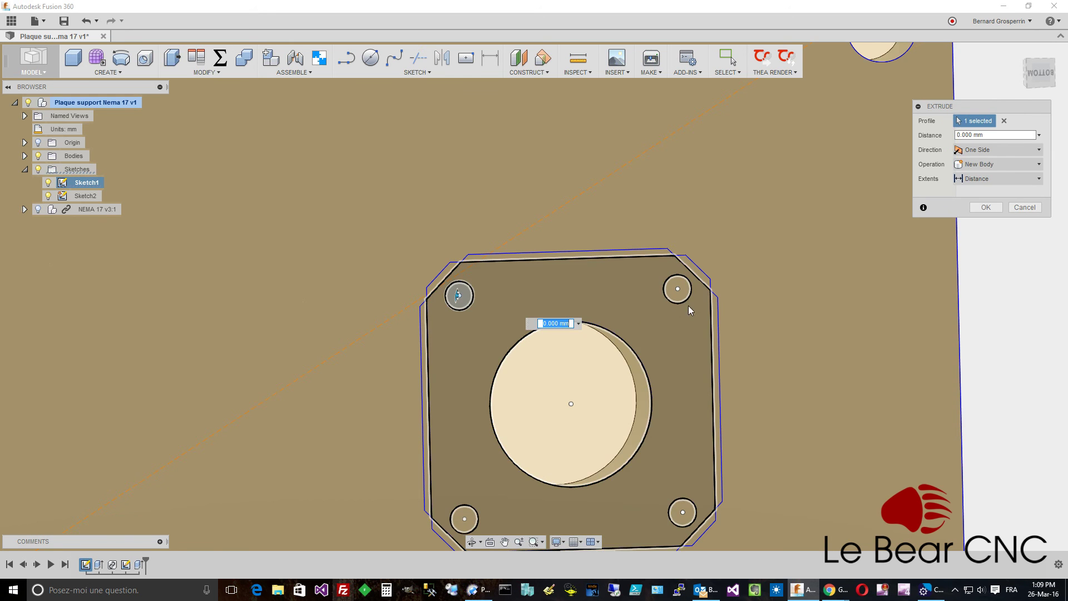
{"action": "left_click", "coordinate": [678, 289]}
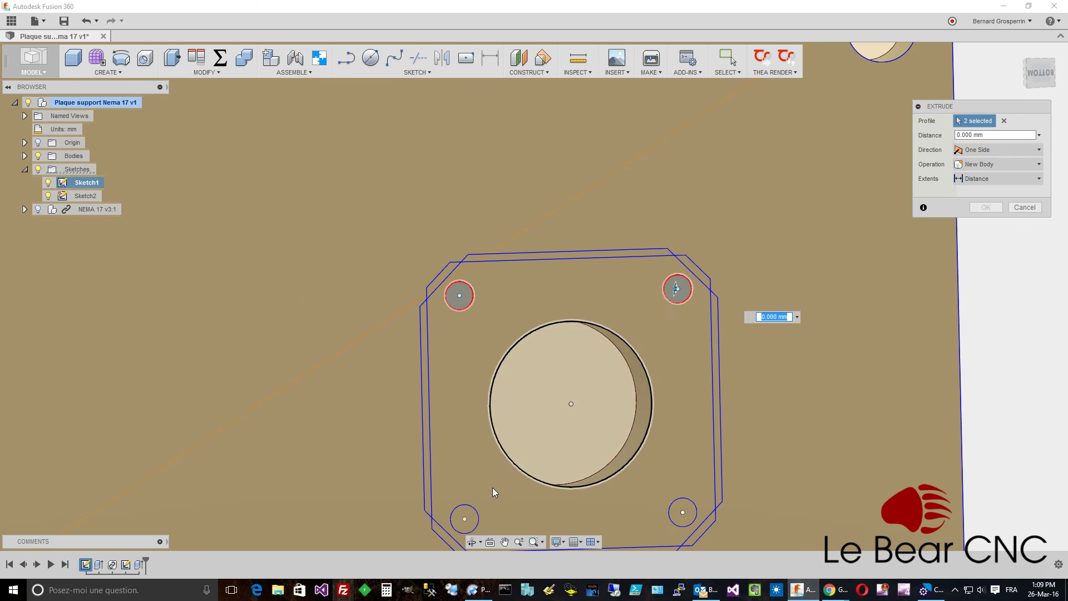
{"action": "left_click", "coordinate": [464, 519]}
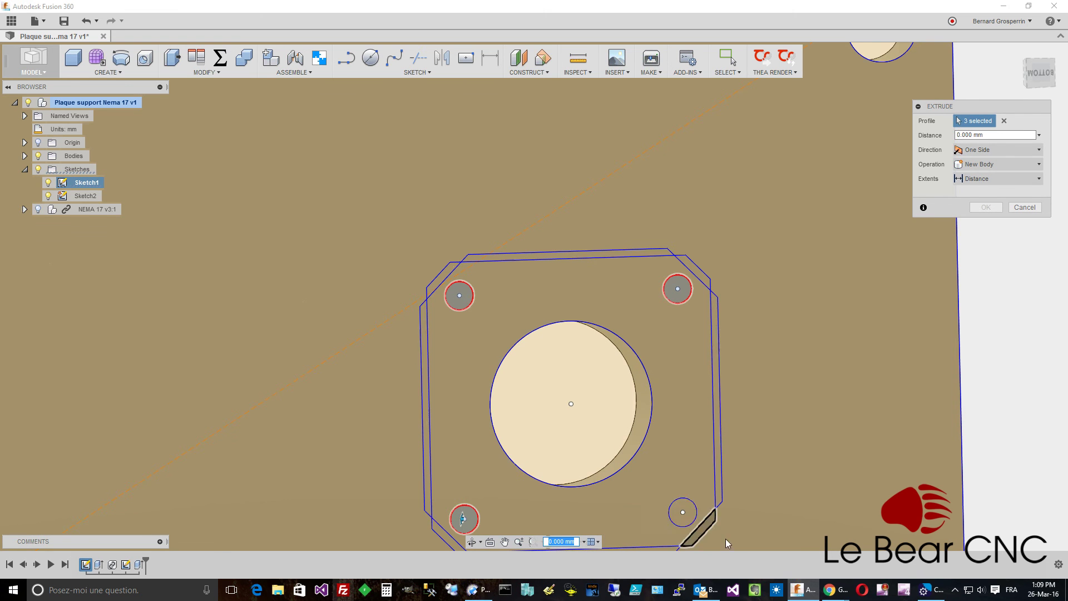
{"action": "left_click", "coordinate": [692, 510]}
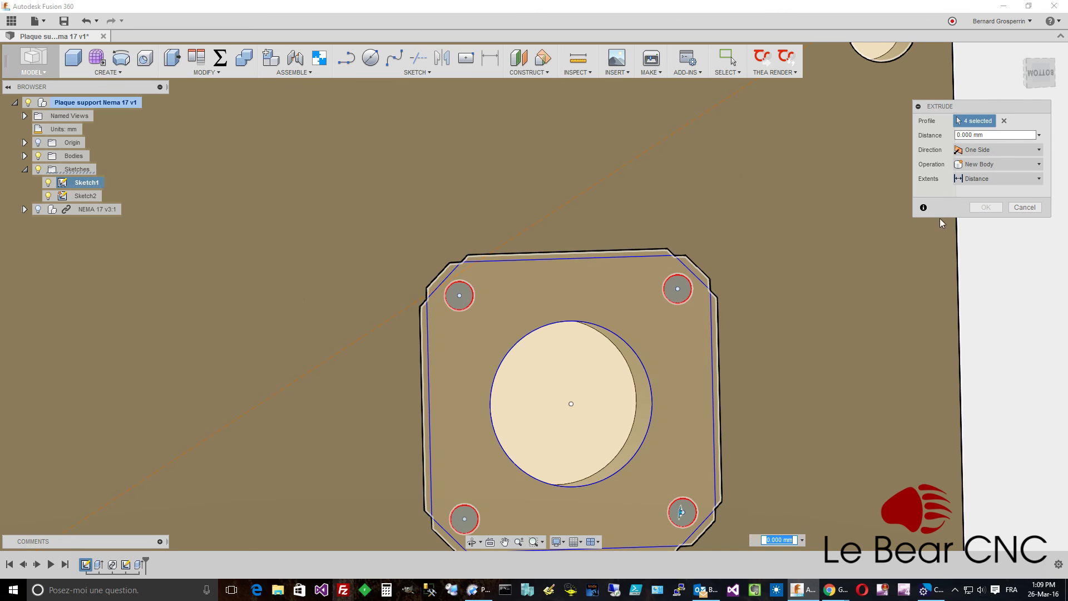
{"action": "left_click", "coordinate": [993, 134]}
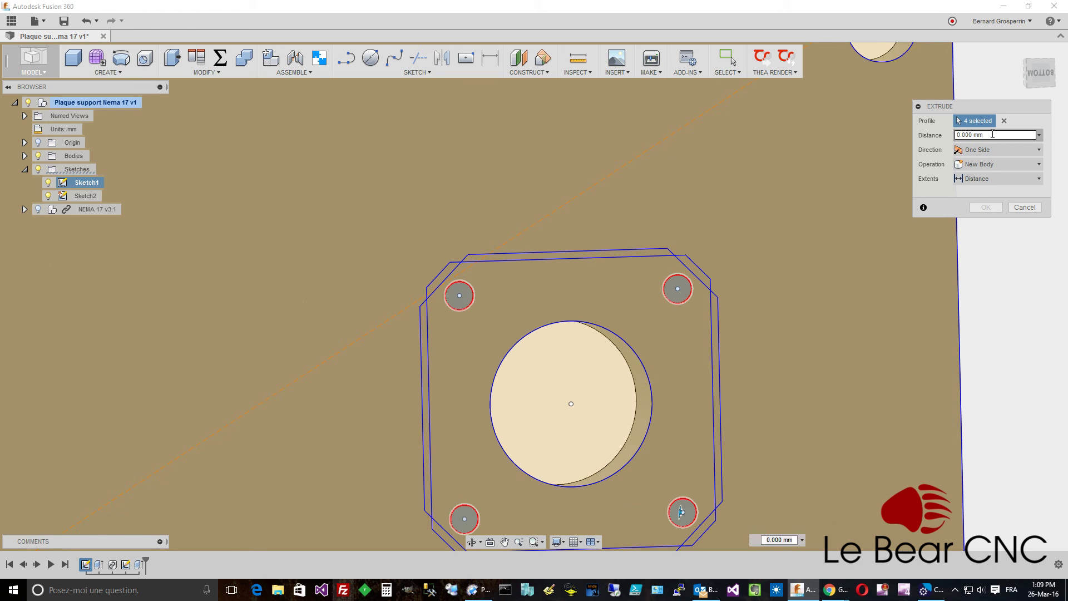
{"action": "double_click", "coordinate": [990, 134]}
{"action": "type", "text": "-10"}
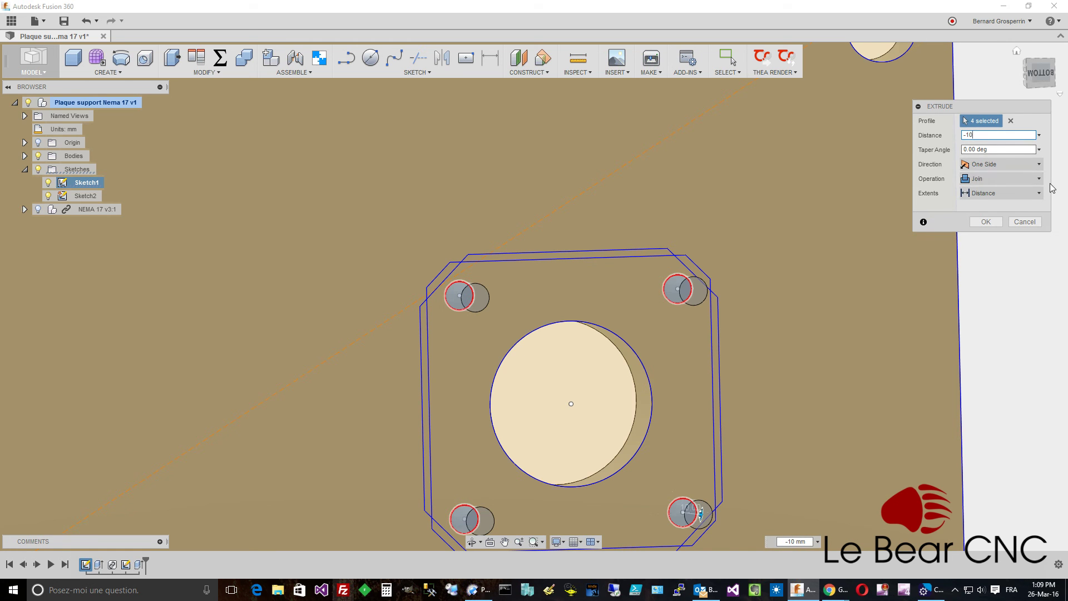
{"action": "left_click", "coordinate": [1039, 180]}
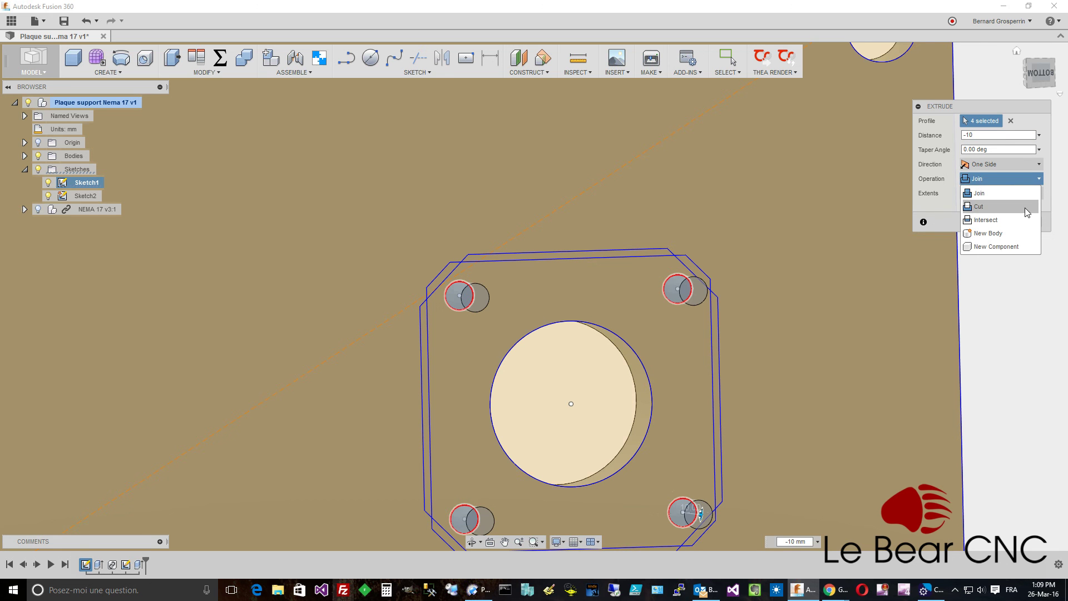
{"action": "left_click", "coordinate": [1023, 208]}
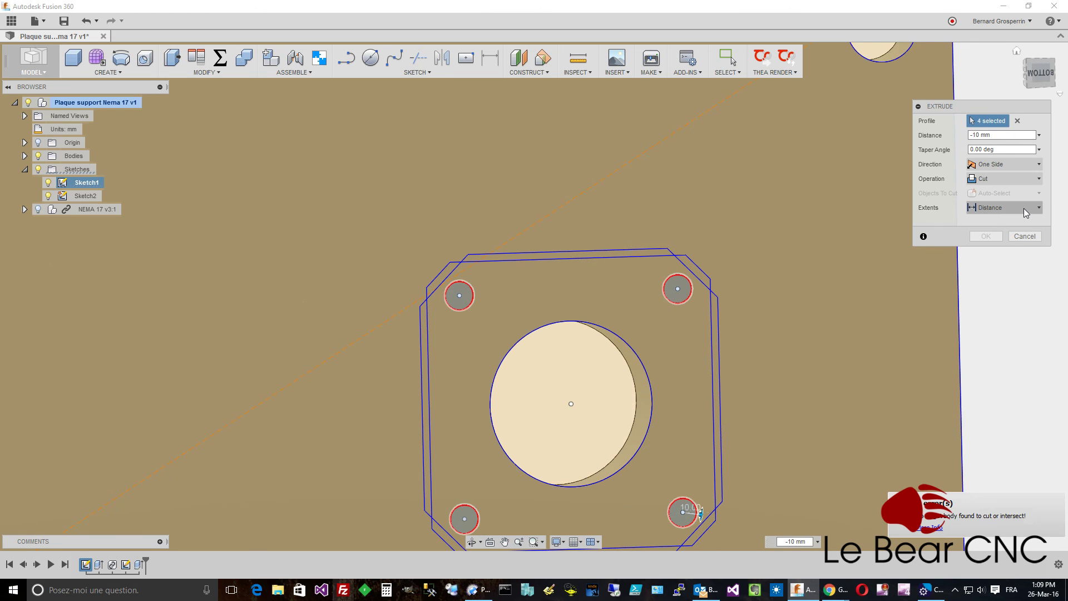
{"action": "left_click", "coordinate": [976, 135]}
{"action": "key", "text": "BackSpace"}
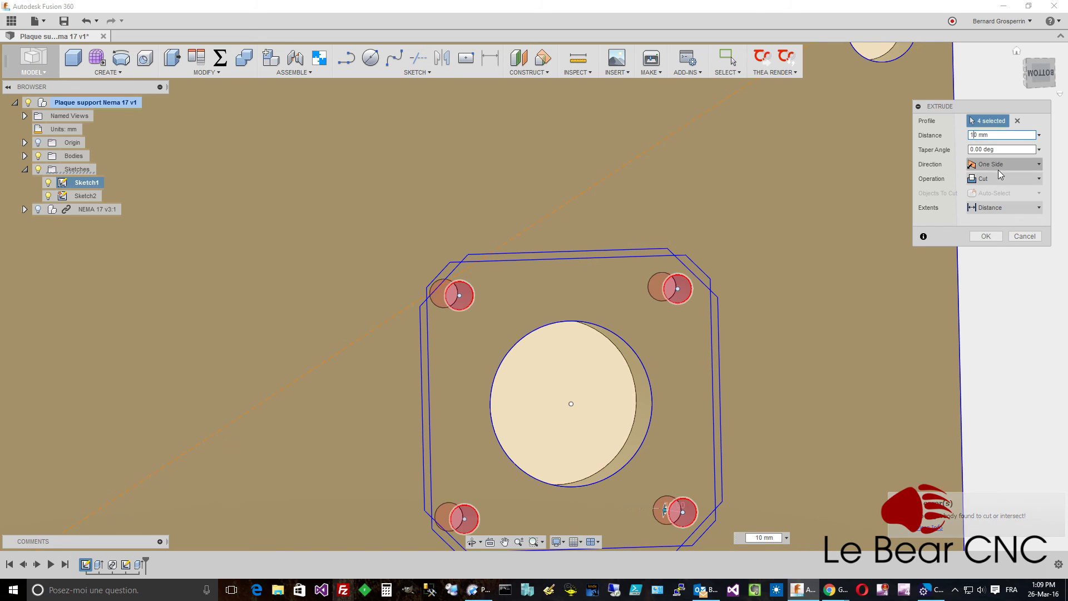
{"action": "left_click", "coordinate": [985, 236]}
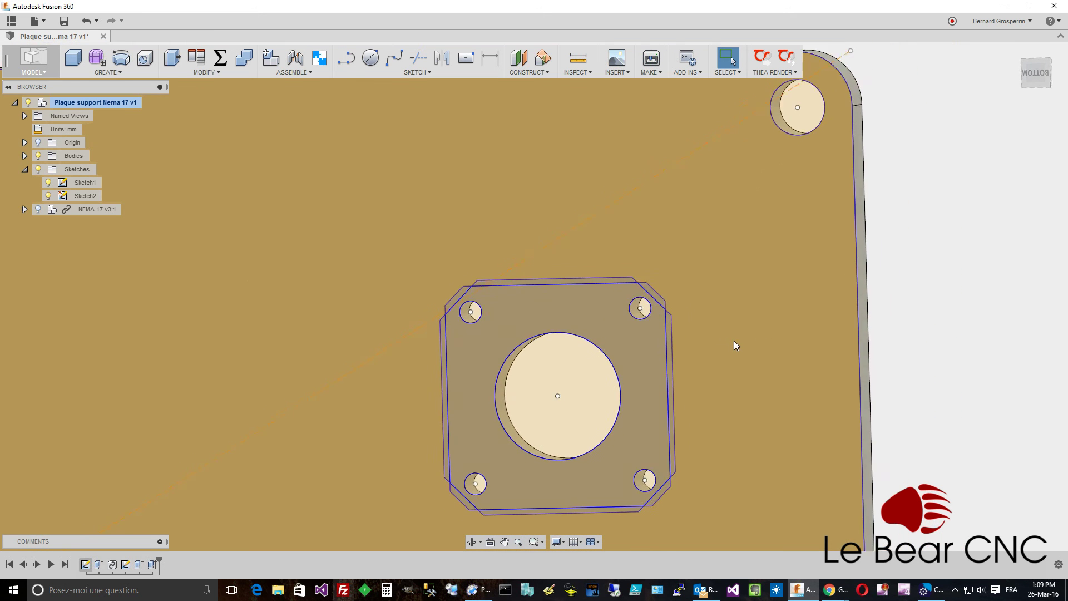
Hide Sketch1 and Sketch2, and delete the NEMA 17 motor component despite its references
{"action": "left_click", "coordinate": [49, 183]}
{"action": "left_click", "coordinate": [49, 196]}
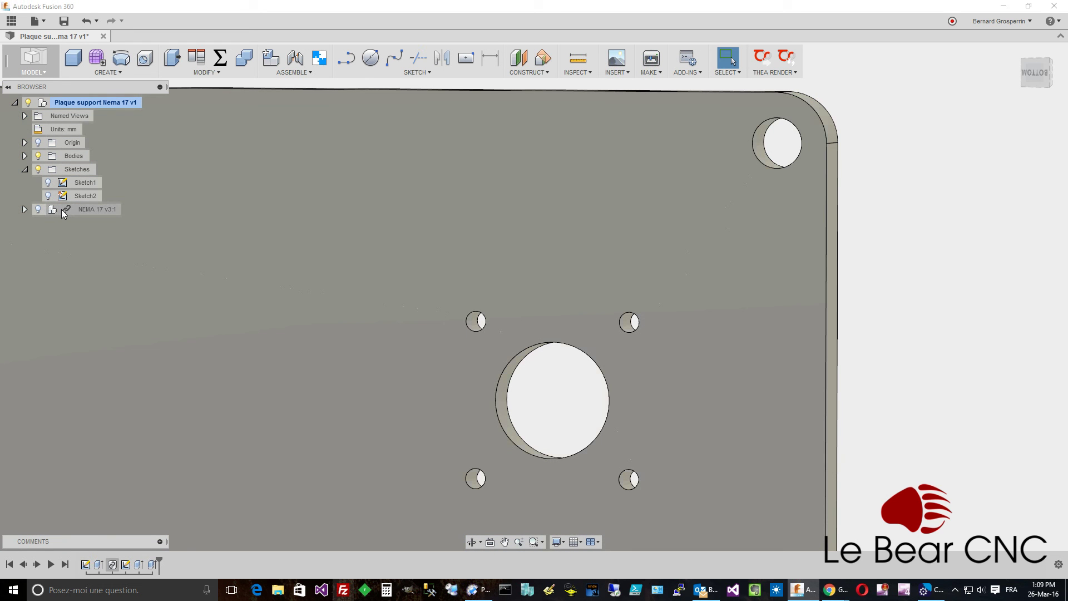
{"action": "right_click", "coordinate": [62, 214]}
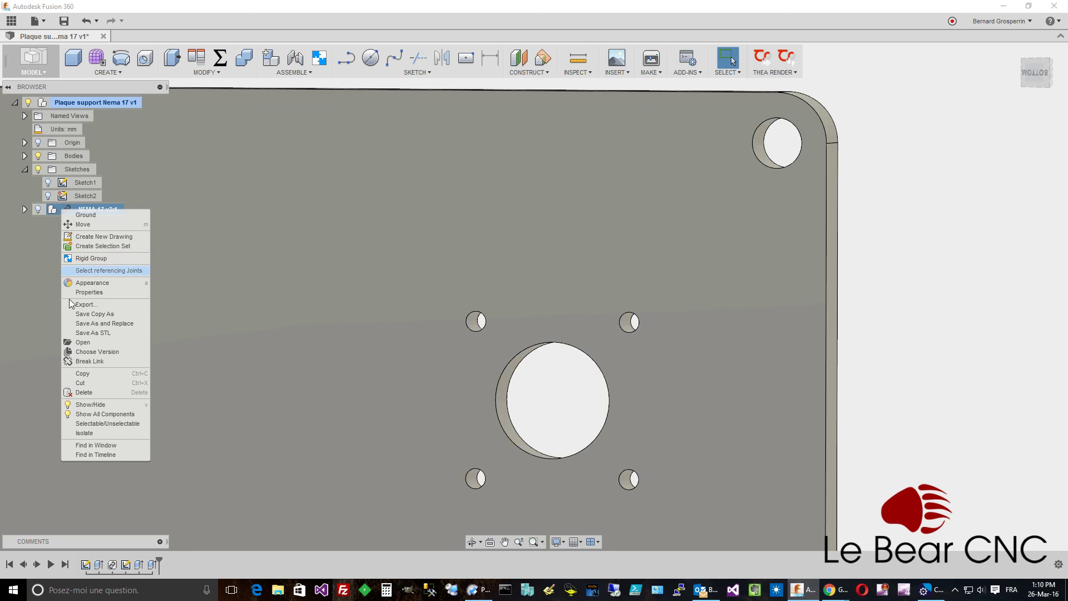
{"action": "left_click", "coordinate": [77, 393]}
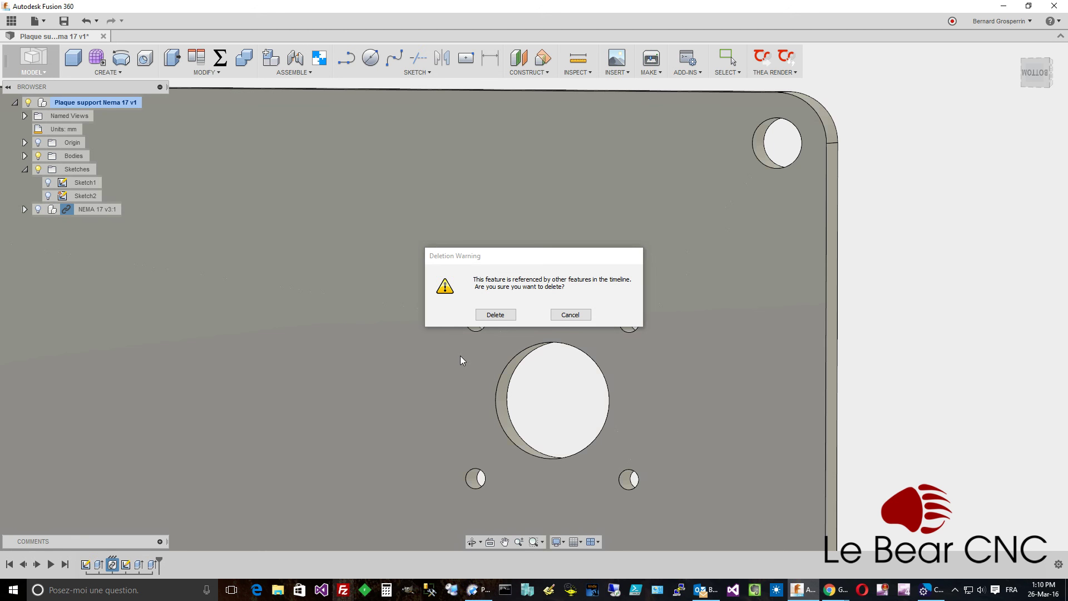
{"action": "left_click", "coordinate": [495, 315]}
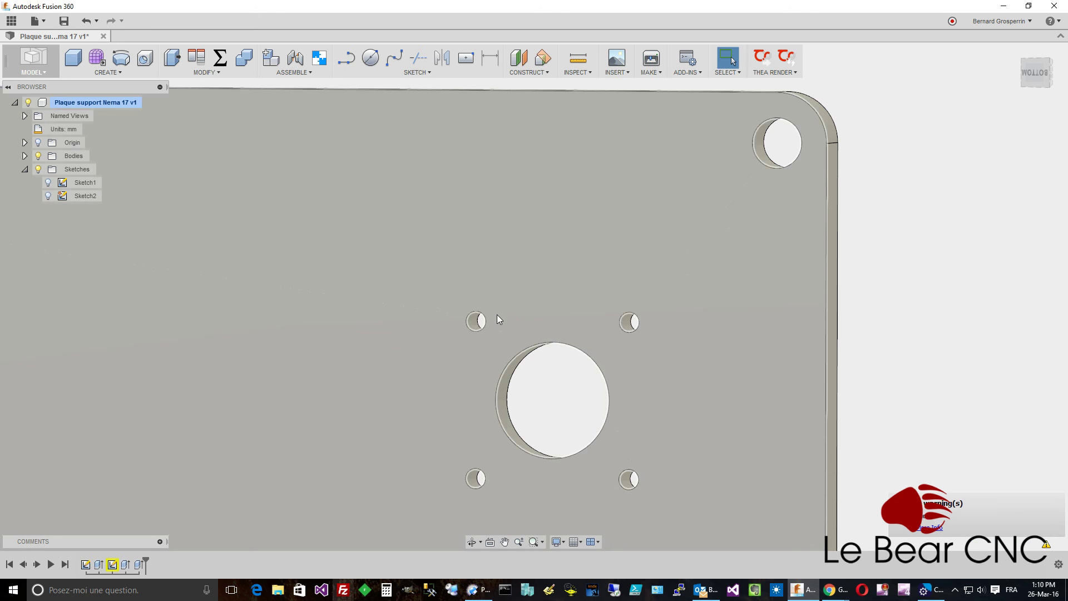
Set the camera to Perspective with Ortho Faces with the whole plate in view
{"action": "middle_click_drag", "start_coordinate": [496, 315], "coordinate": [522, 527], "text": "shift"}
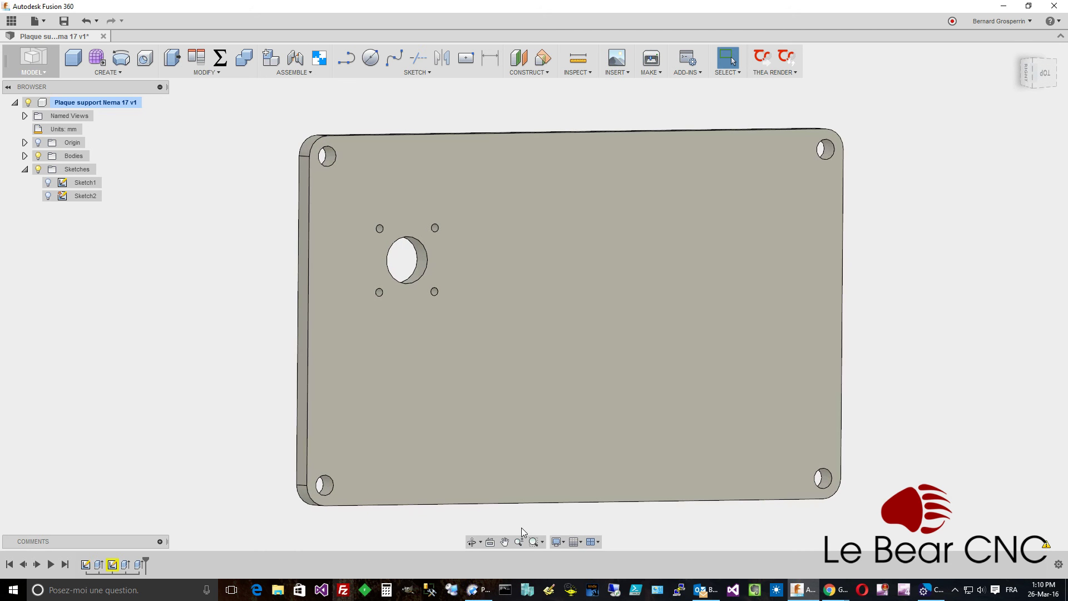
{"action": "left_click", "coordinate": [562, 547]}
{"action": "mouse_move", "coordinate": [588, 506]}
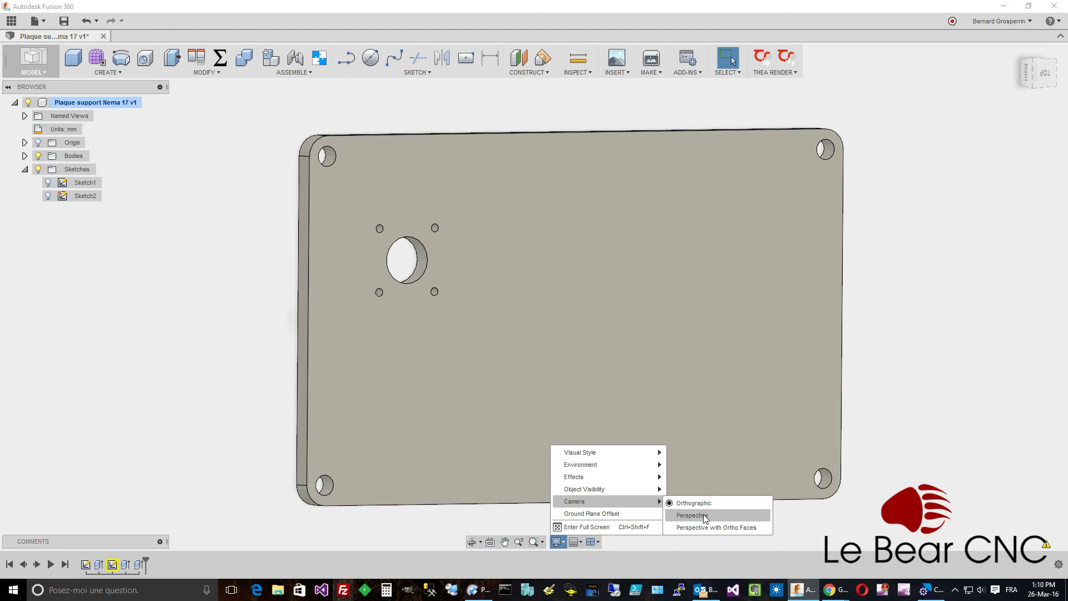
{"action": "left_click", "coordinate": [712, 529]}
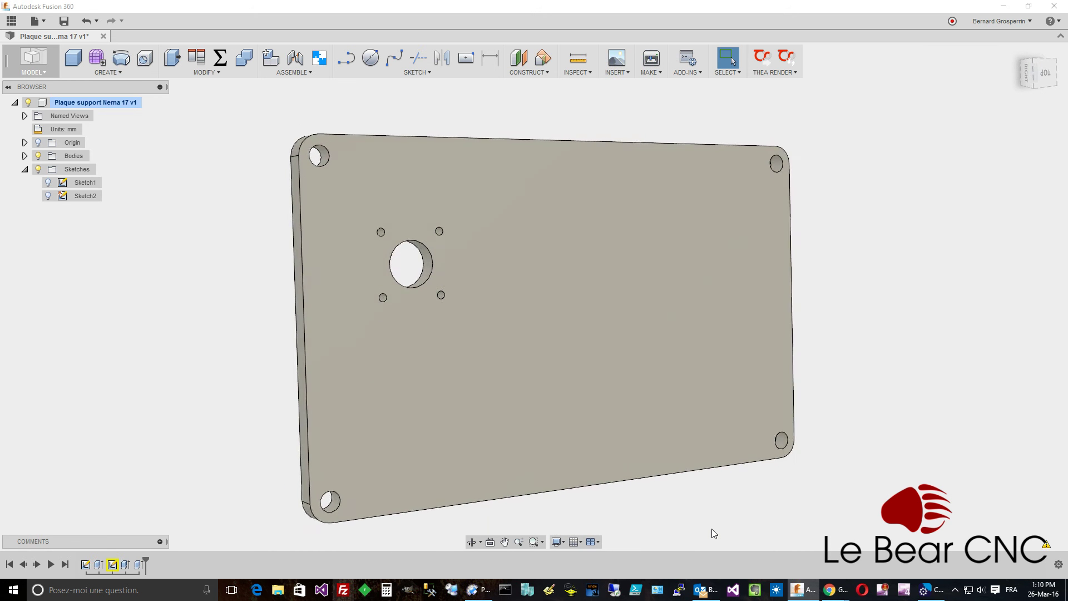
Create a component from the plate's body
{"action": "right_click", "coordinate": [629, 390]}
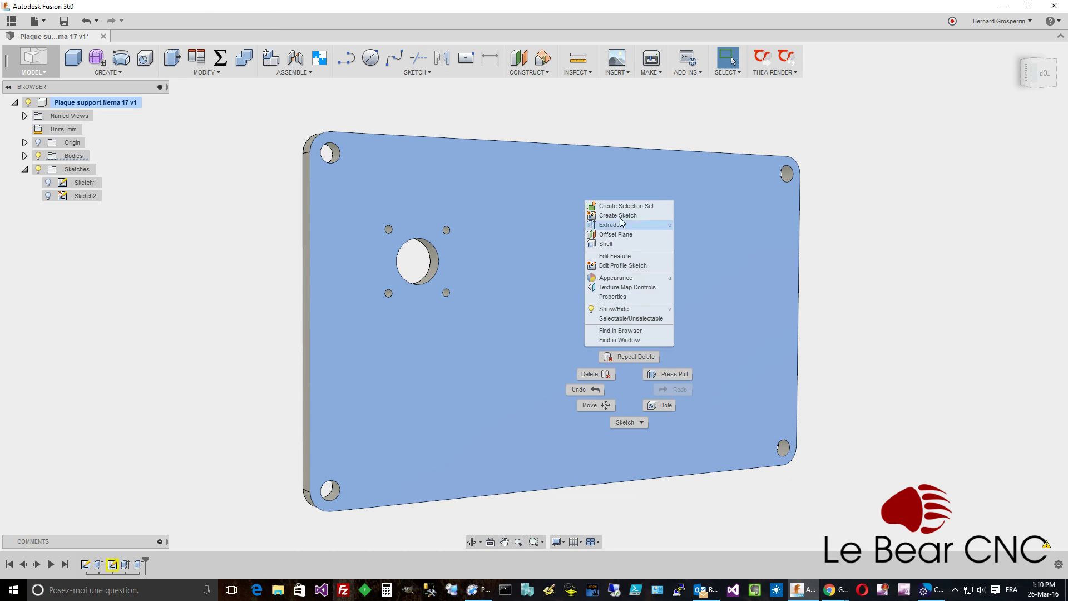
{"action": "left_click", "coordinate": [219, 303]}
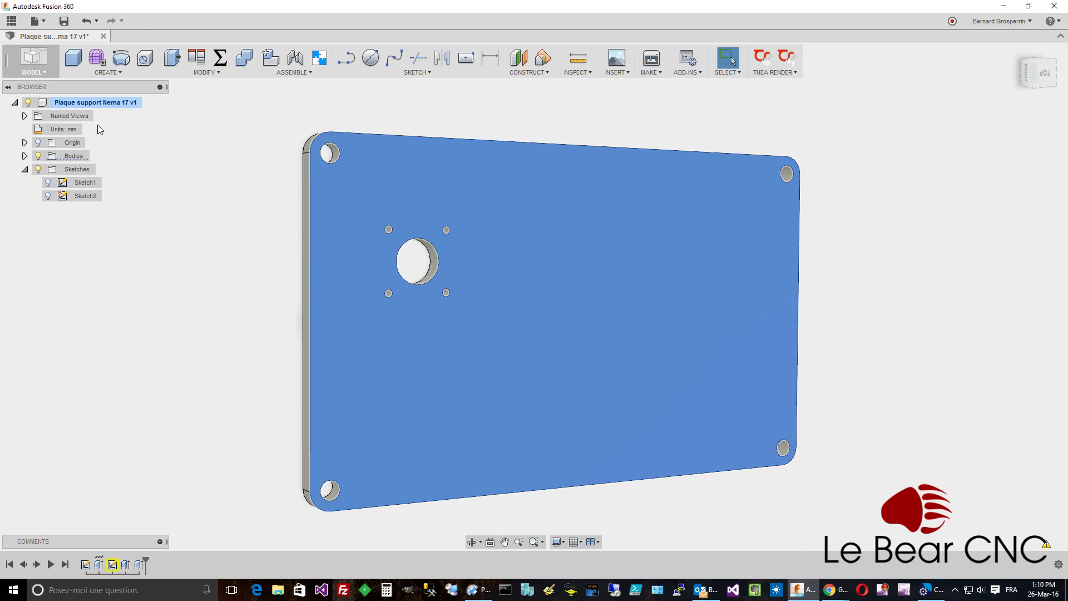
{"action": "left_click", "coordinate": [24, 156]}
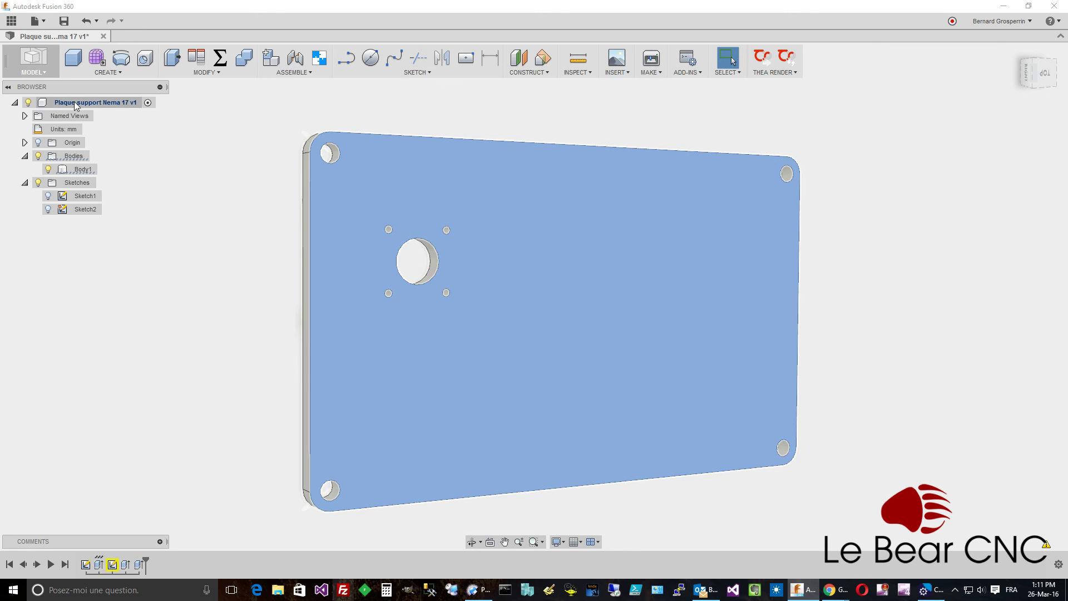
{"action": "left_click", "coordinate": [127, 105]}
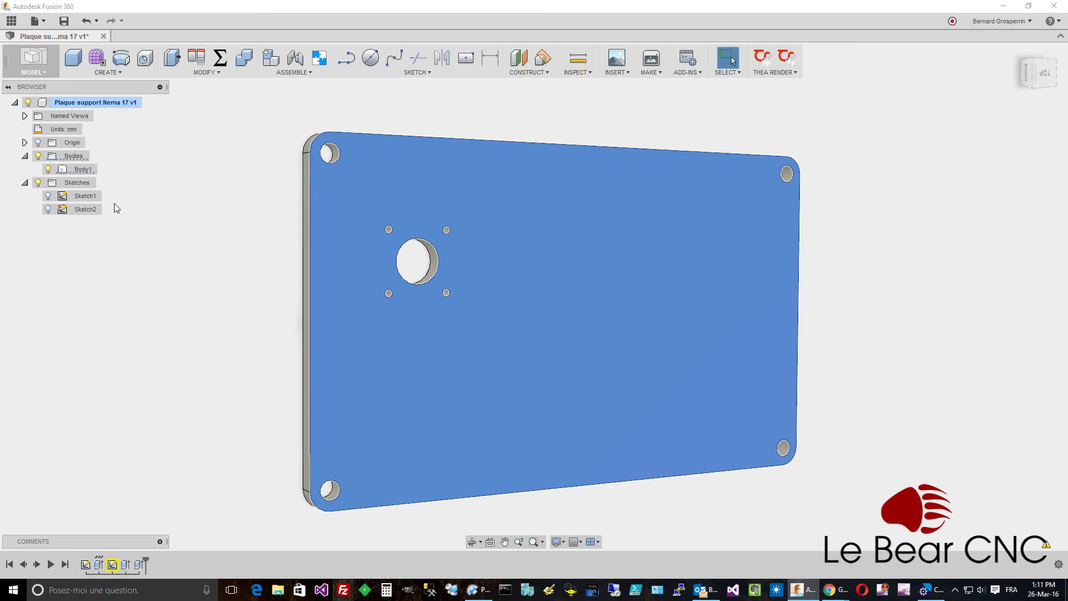
{"action": "right_click", "coordinate": [80, 160]}
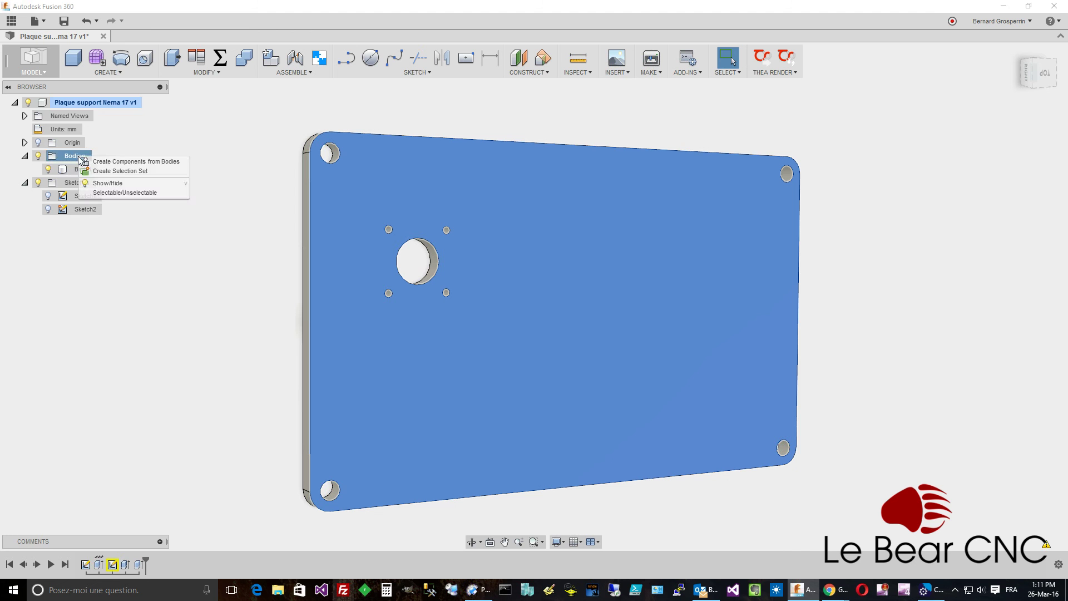
{"action": "left_click", "coordinate": [113, 163]}
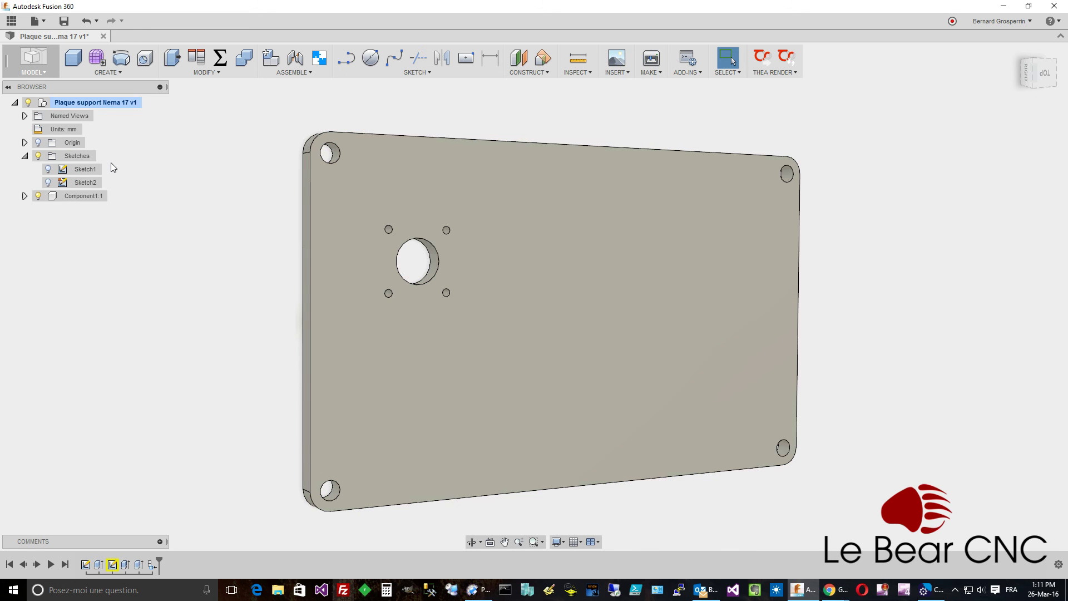
Rename the new plate component as "Plaque support Nema 17 300 x 180"
{"action": "left_click", "coordinate": [25, 196]}
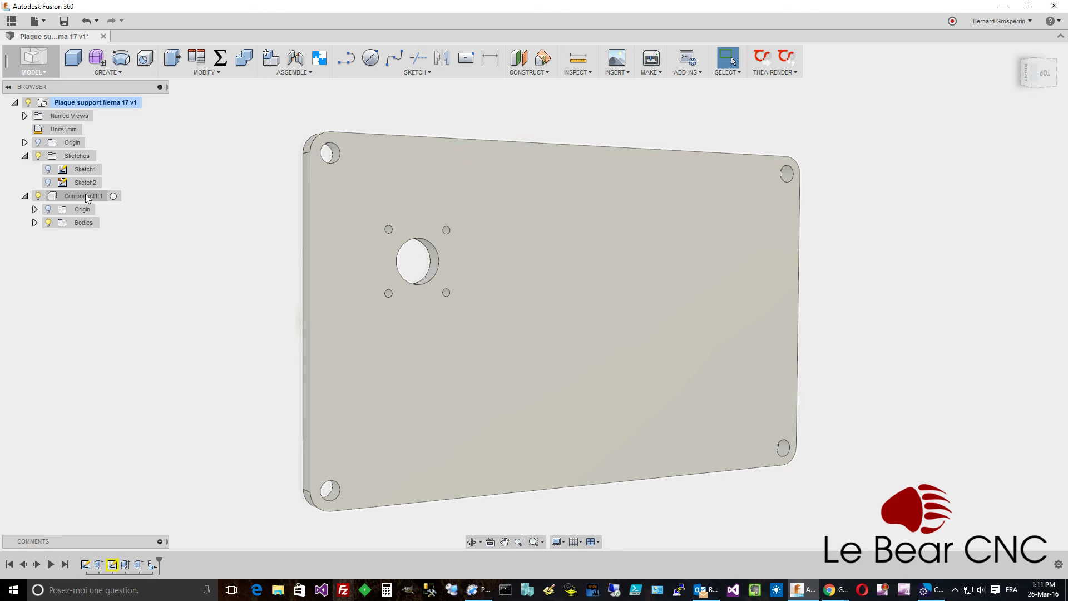
{"action": "left_click", "coordinate": [85, 196]}
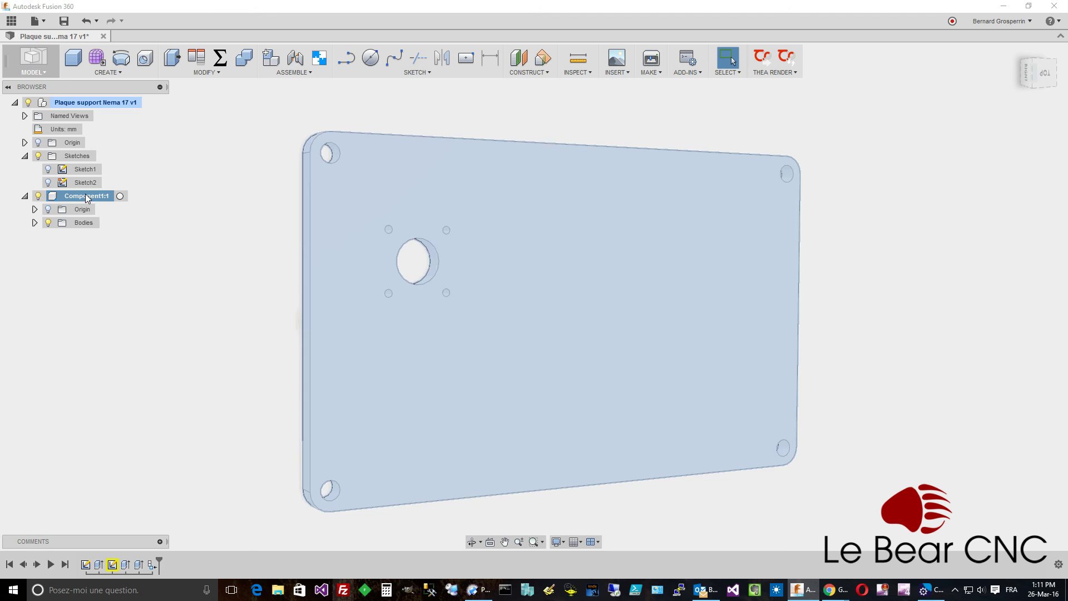
{"action": "left_click", "coordinate": [86, 196]}
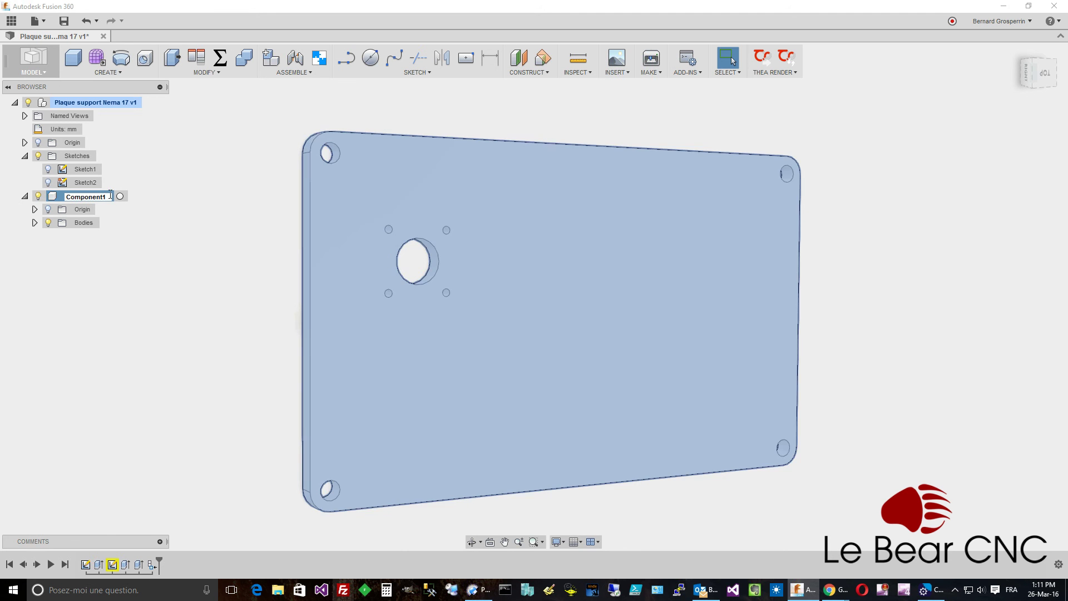
{"action": "left_click_drag", "start_coordinate": [102, 197], "coordinate": [57, 202]}
{"action": "type", "text": "Pl"}
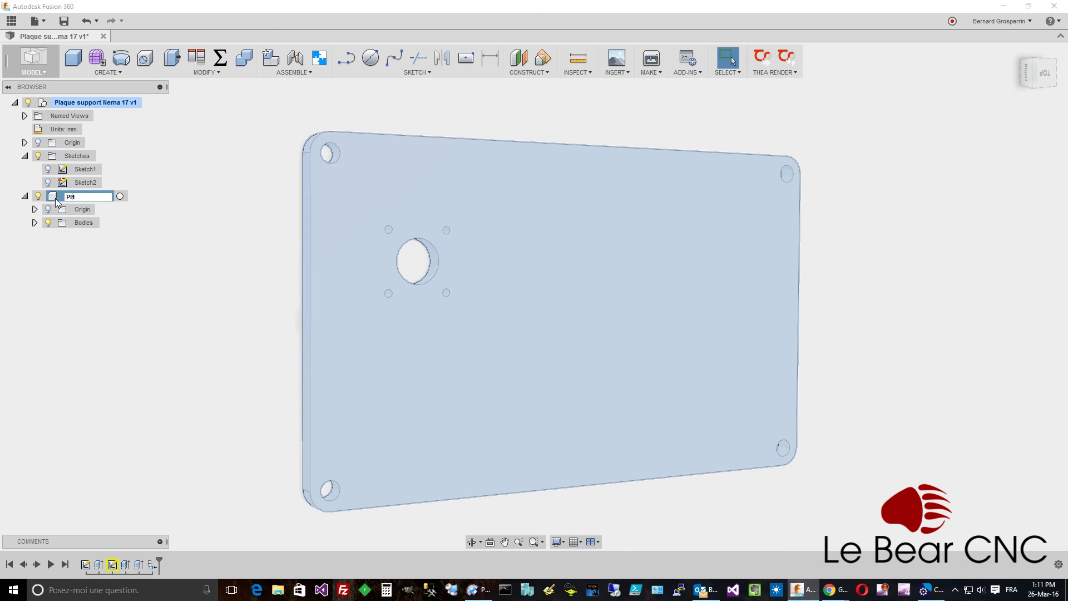
{"action": "type", "text": "aque support Nem"}
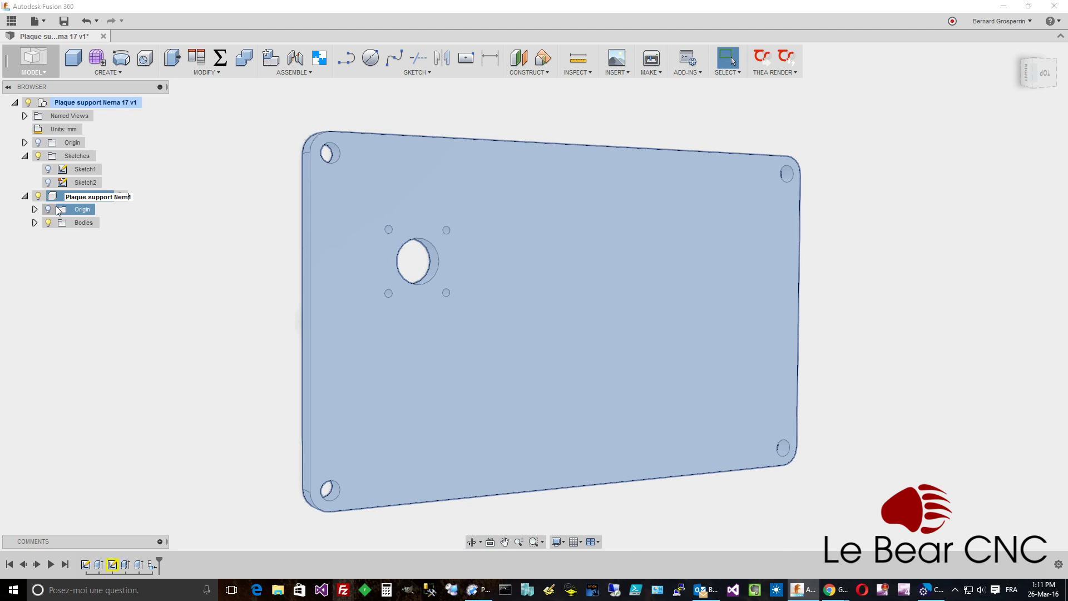
{"action": "type", "text": "a 17 300 x 180"}
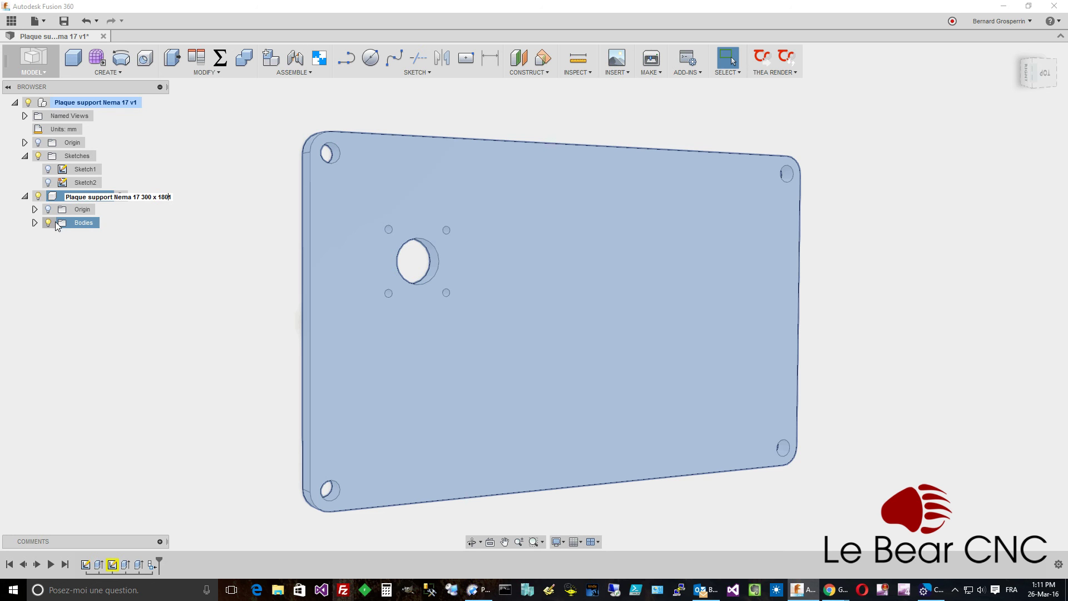
{"action": "key", "text": "BackSpace"}
{"action": "key", "text": "Return"}
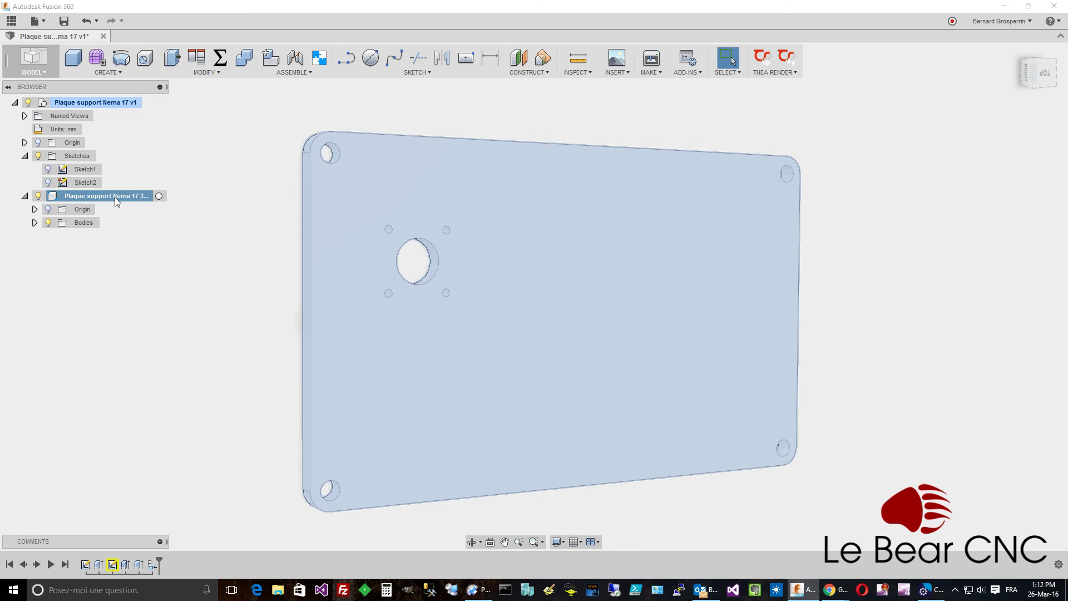
Assign the Wood physical material from the Fusion 360 Material Library to the plate component
{"action": "right_click", "coordinate": [114, 196]}
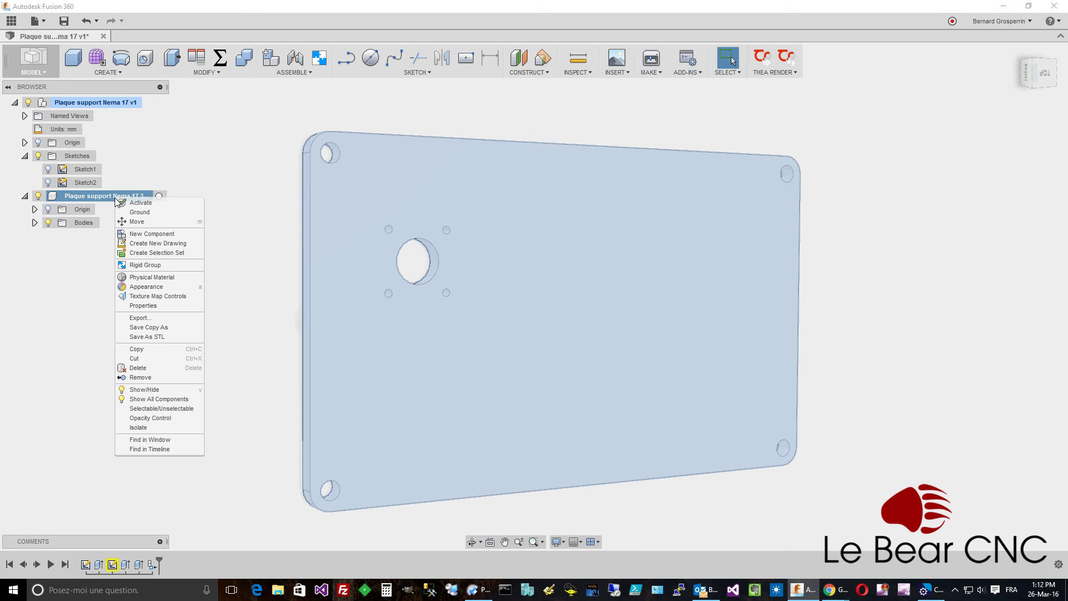
{"action": "left_click", "coordinate": [148, 279]}
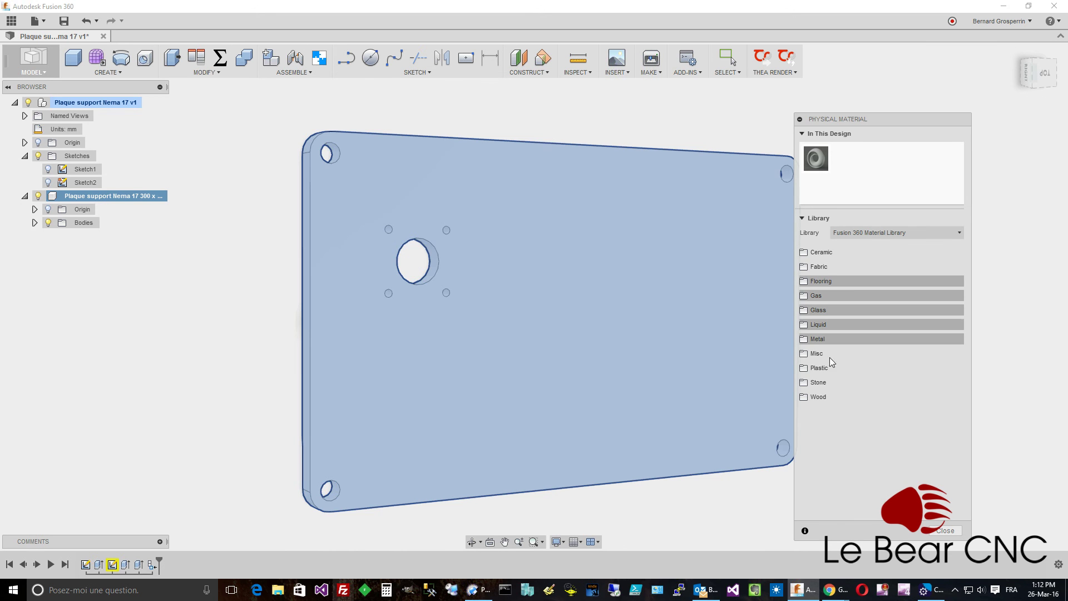
{"action": "left_click", "coordinate": [819, 397]}
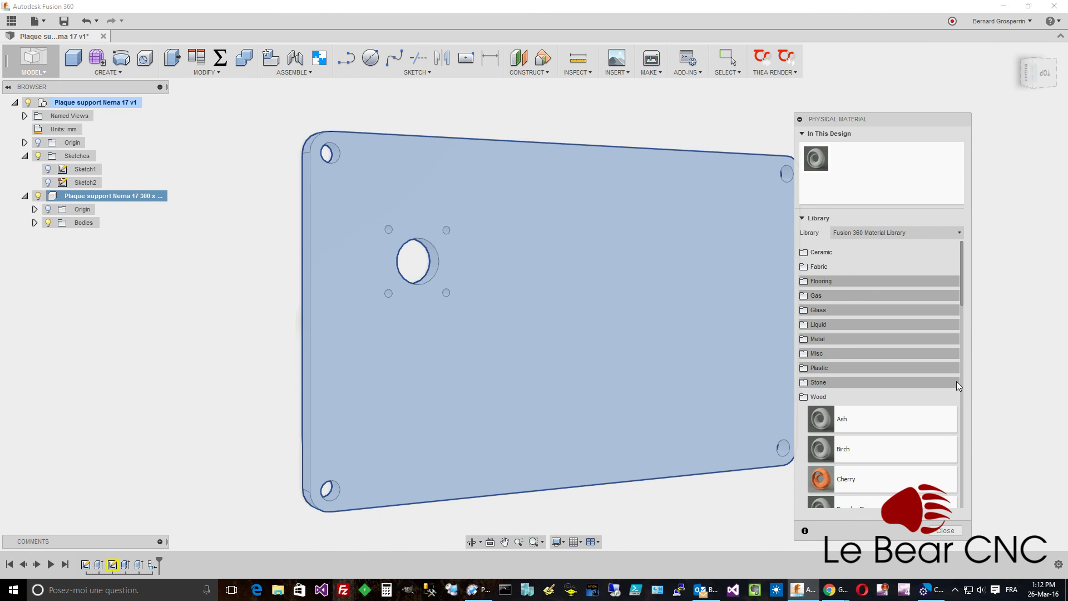
{"action": "left_click_drag", "start_coordinate": [964, 289], "coordinate": [959, 508]}
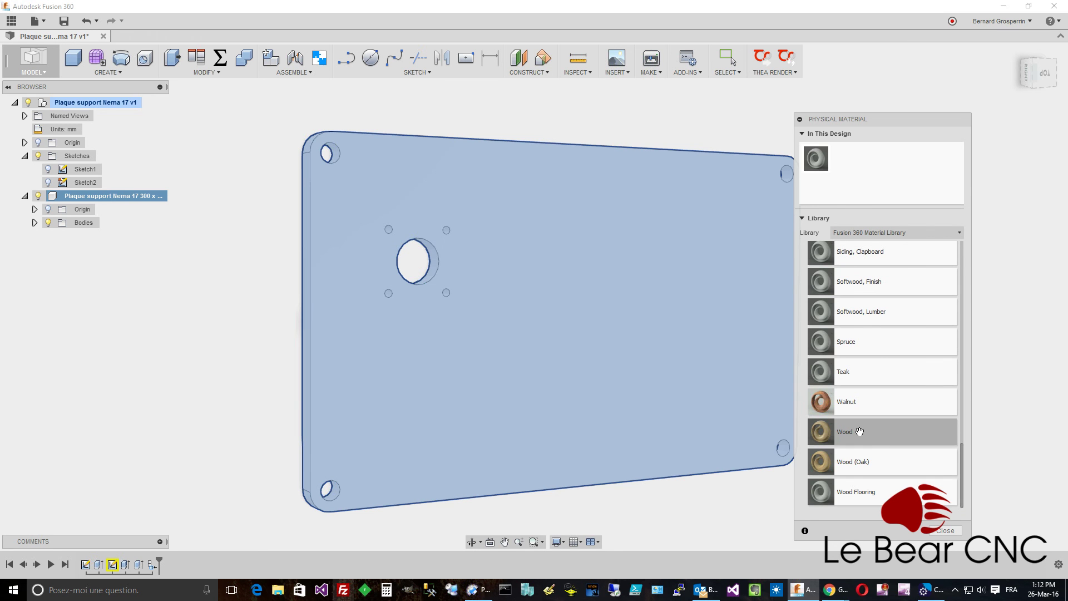
{"action": "left_click_drag", "start_coordinate": [859, 432], "coordinate": [686, 379]}
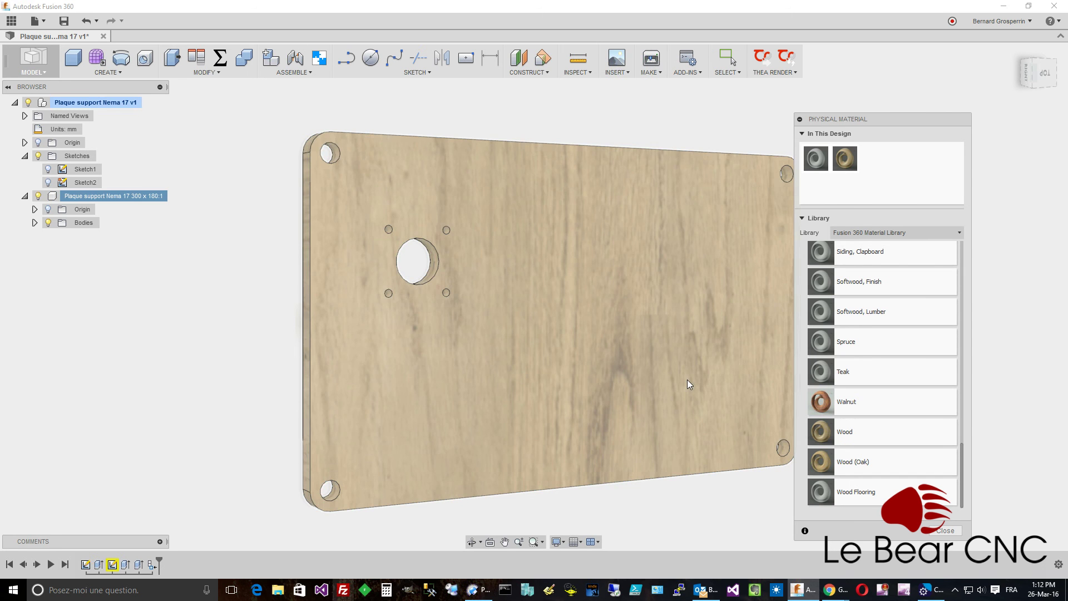
{"action": "left_click", "coordinate": [960, 233]}
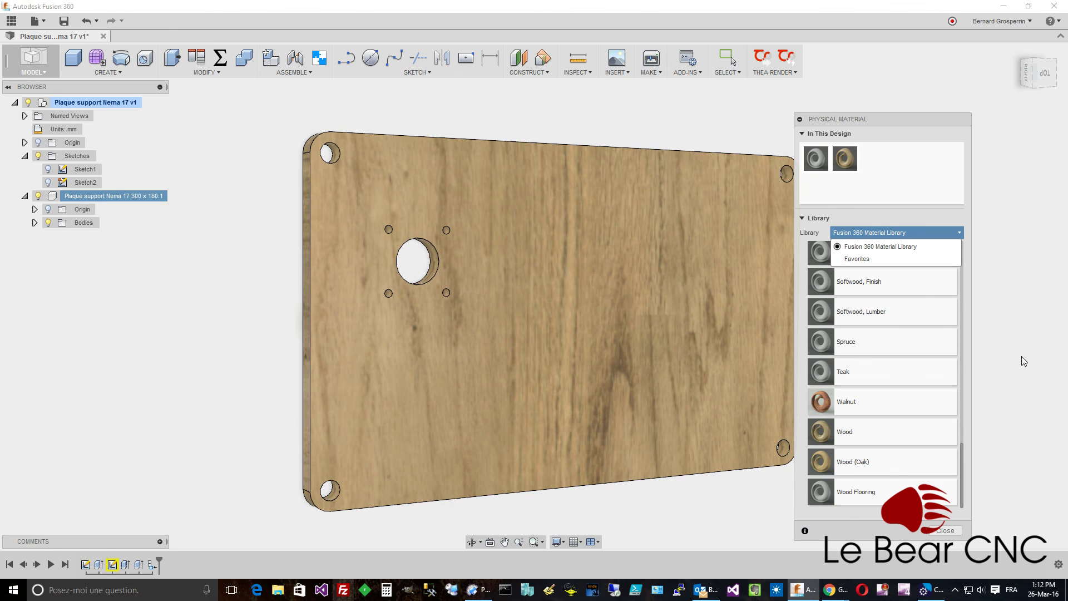
{"action": "left_click", "coordinate": [945, 531]}
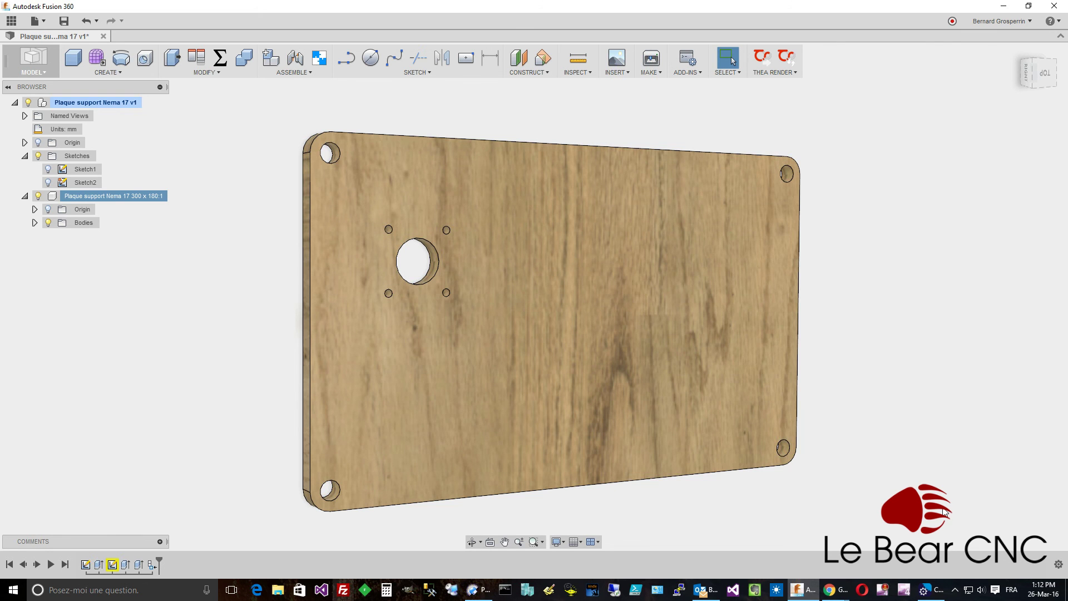
Save the design with the version description "User Saved" and switch to the CAM workspace
{"action": "middle_click_drag", "start_coordinate": [944, 513], "coordinate": [950, 505], "text": "shift"}
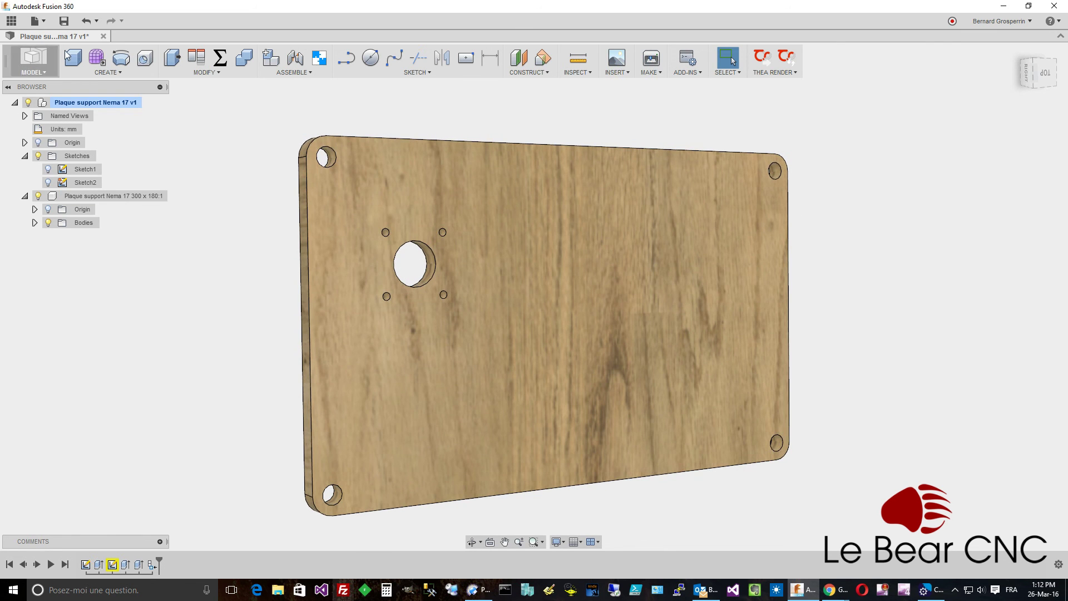
{"action": "left_click", "coordinate": [64, 21]}
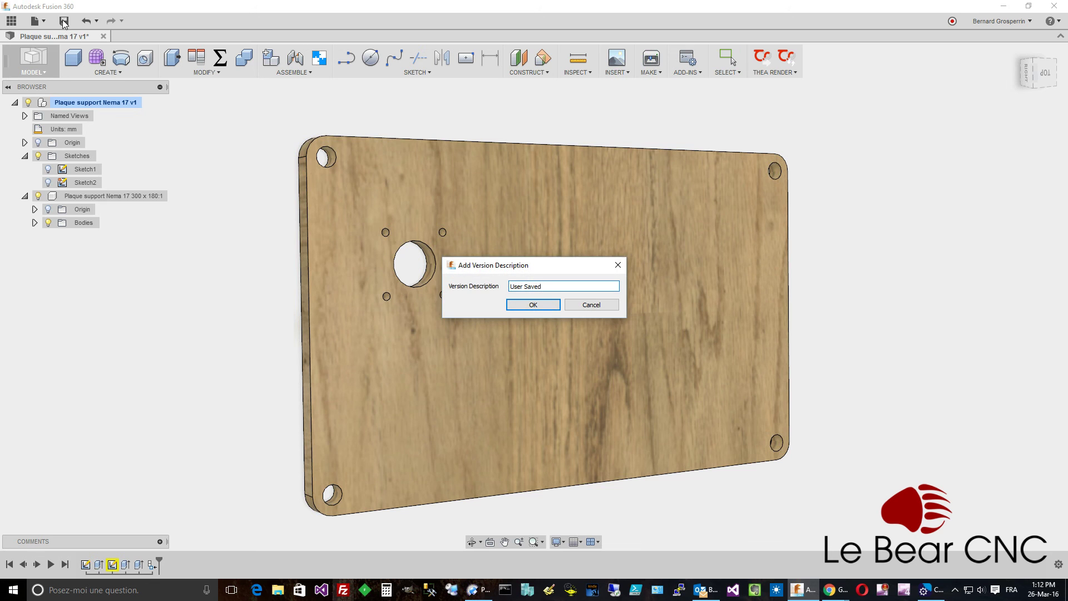
{"action": "left_click", "coordinate": [523, 305]}
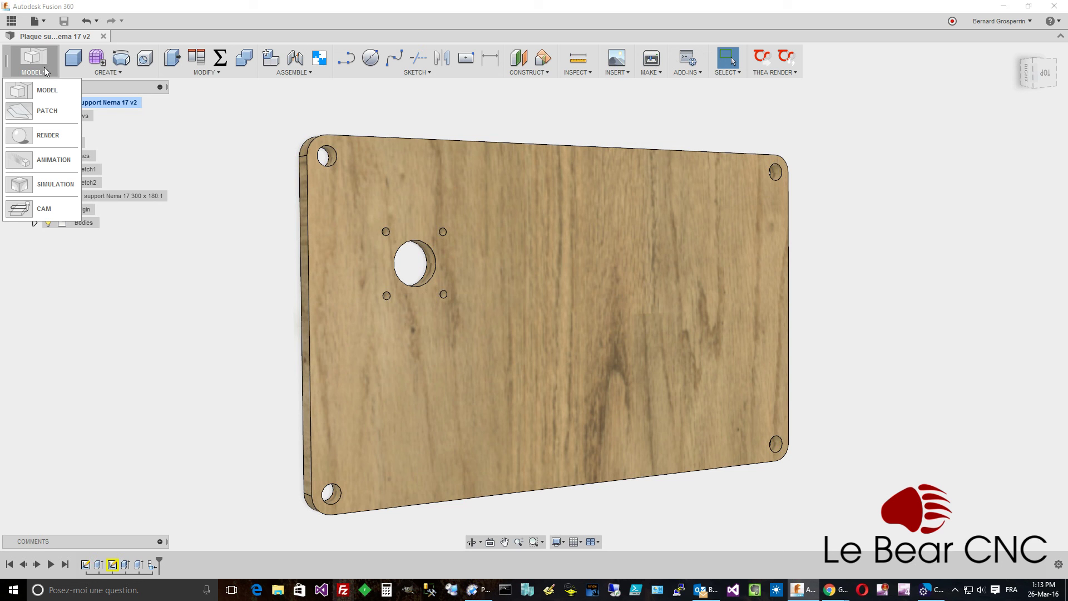
{"action": "left_click", "coordinate": [31, 210]}
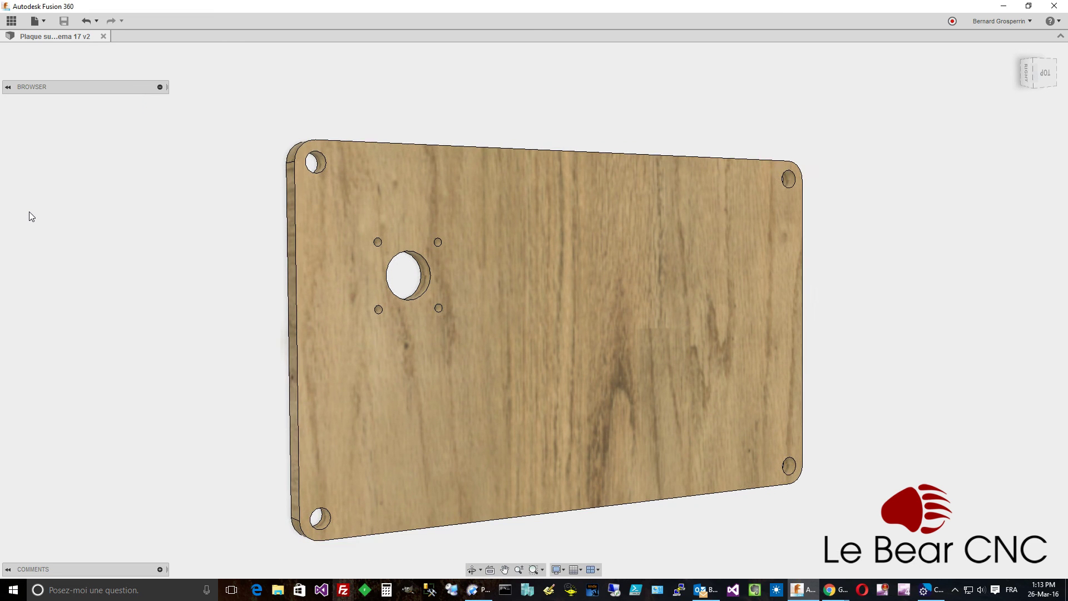